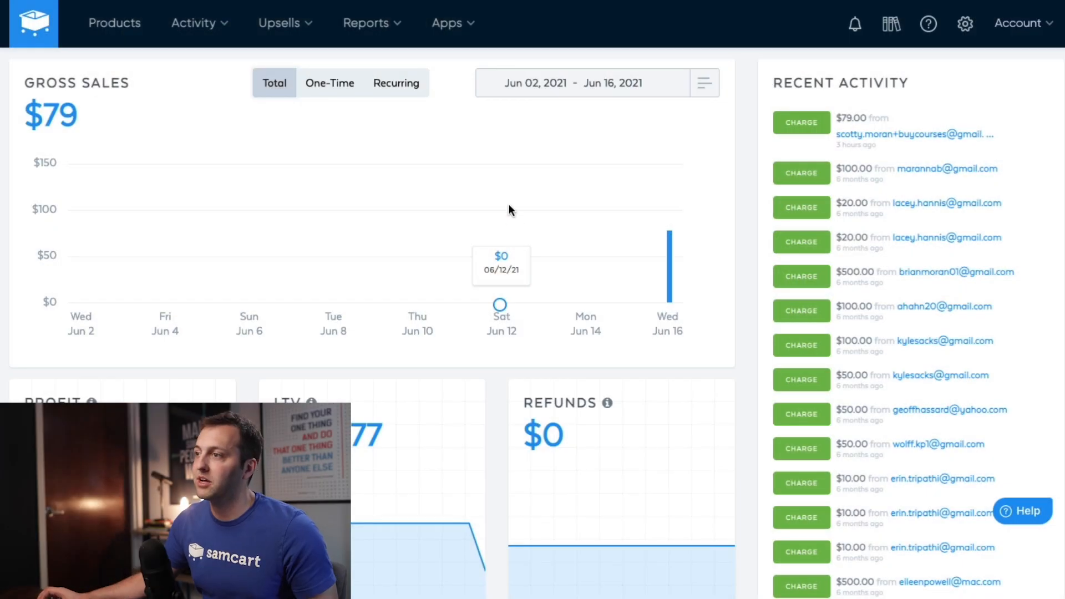
Step: Open the Courses app and create a new course in the Course Library
{"action": "left_click", "coordinate": [469, 25]}
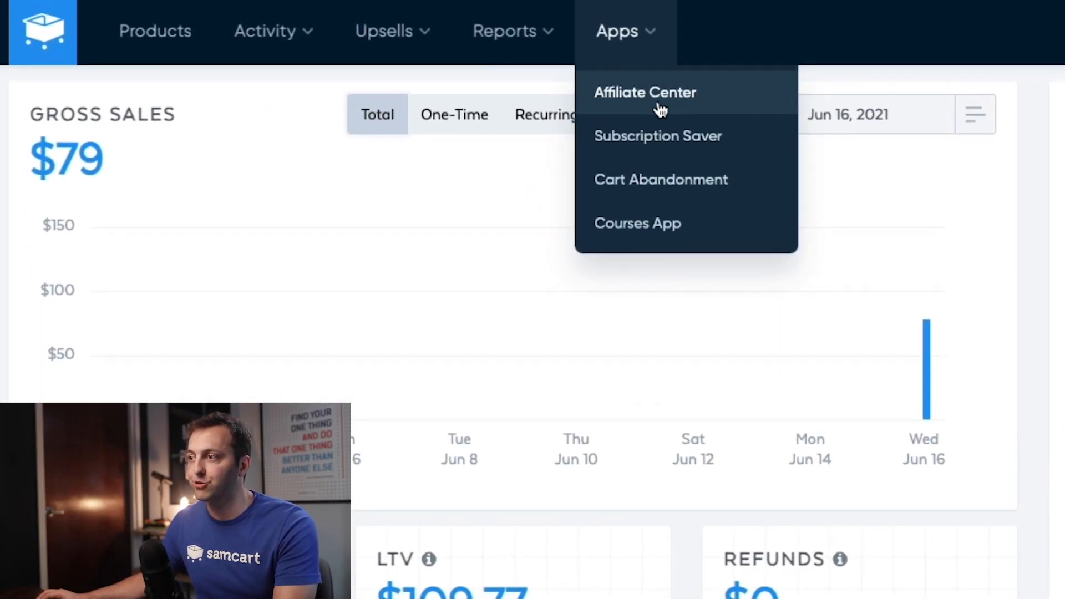
{"action": "left_click", "coordinate": [658, 242]}
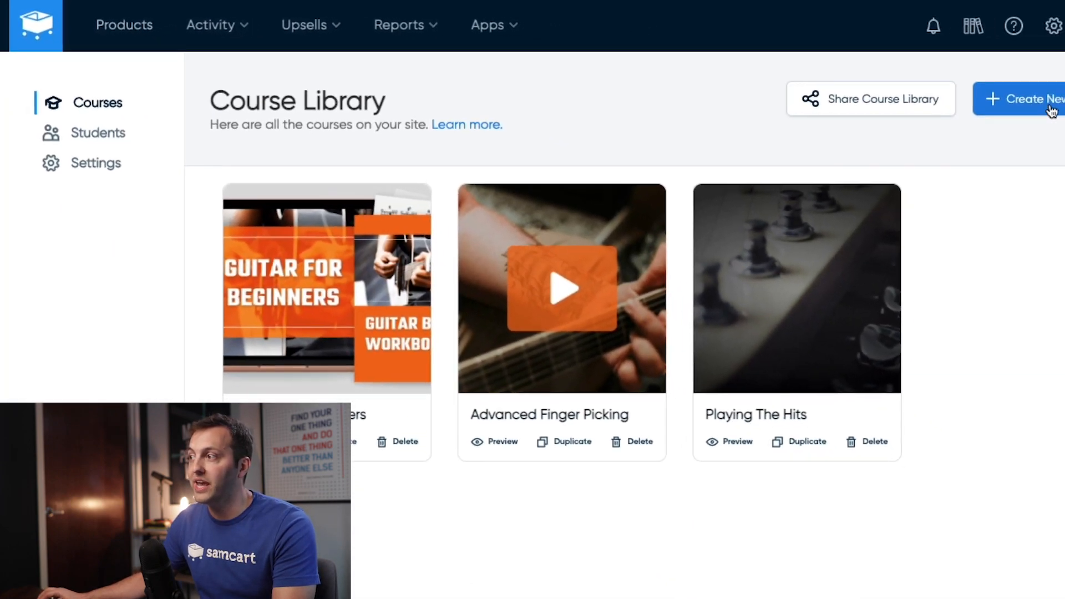
{"action": "left_click", "coordinate": [1052, 111]}
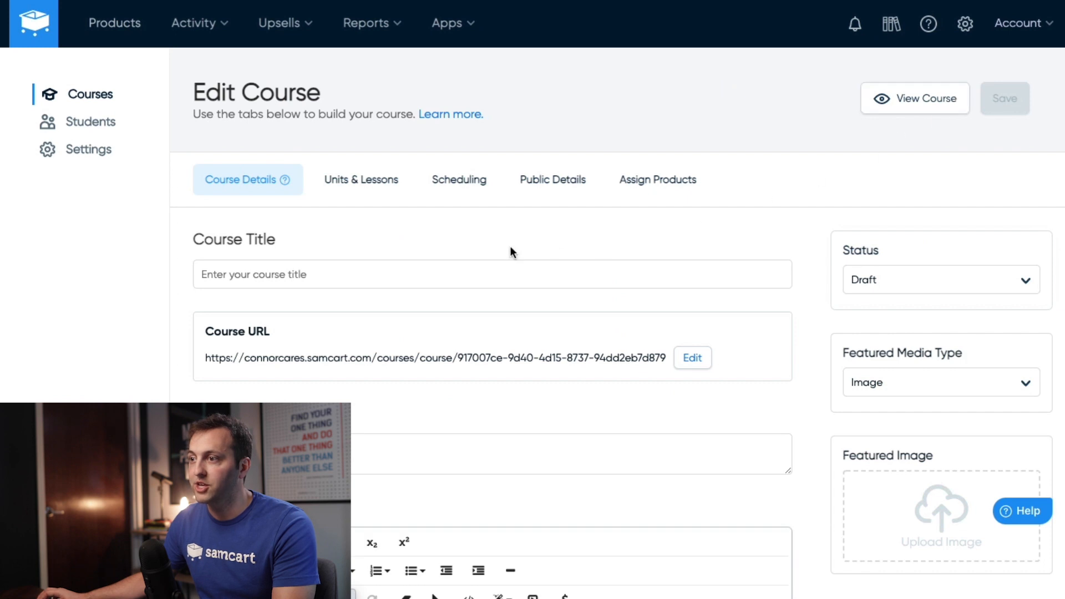
Step: Review the new course's detail fields and the available featured media types
{"action": "scroll", "coordinate": [350, 276], "scroll_direction": "down", "scroll_amount": 3}
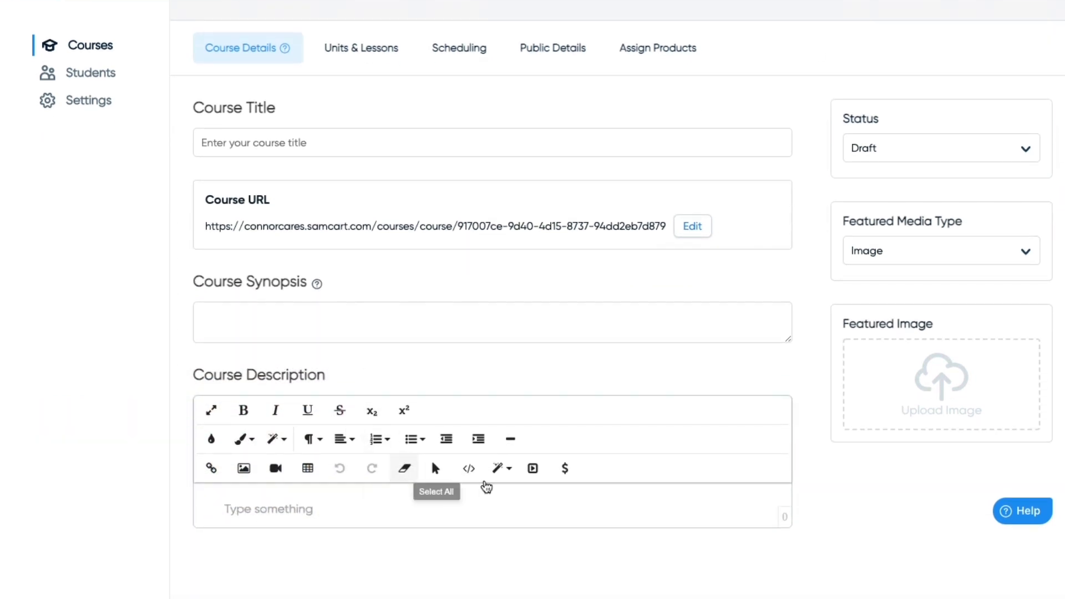
{"action": "left_click", "coordinate": [917, 255]}
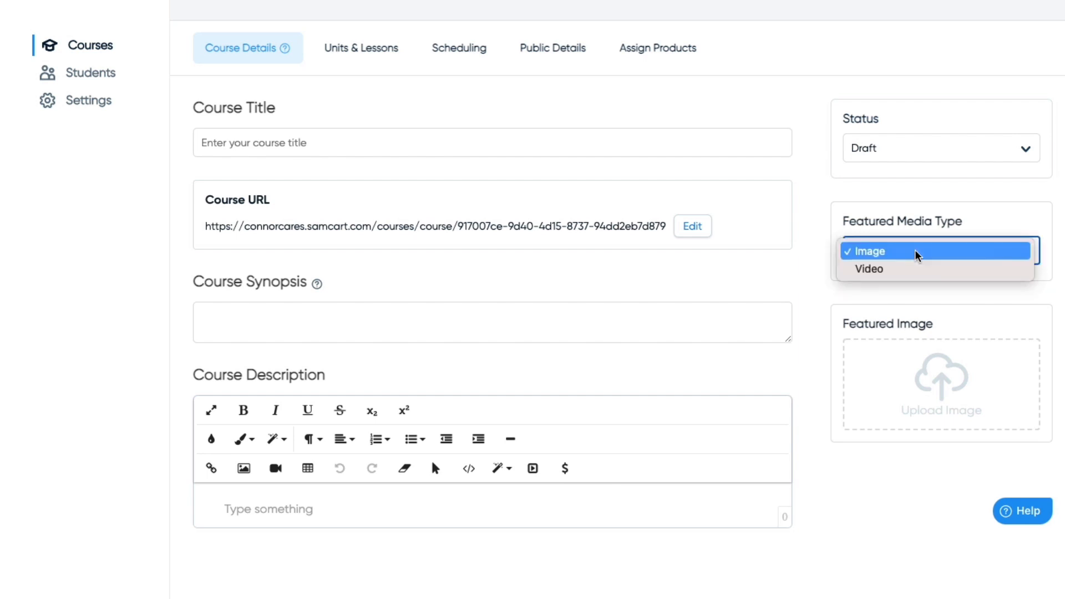
{"action": "left_click", "coordinate": [816, 234]}
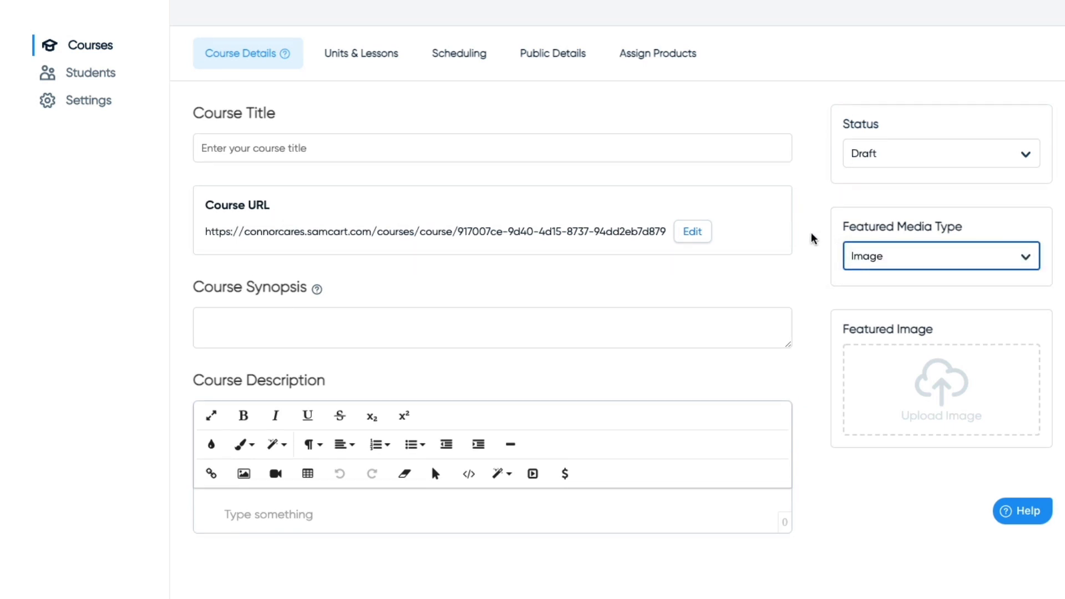
{"action": "scroll", "coordinate": [813, 238], "scroll_direction": "up", "scroll_amount": 2}
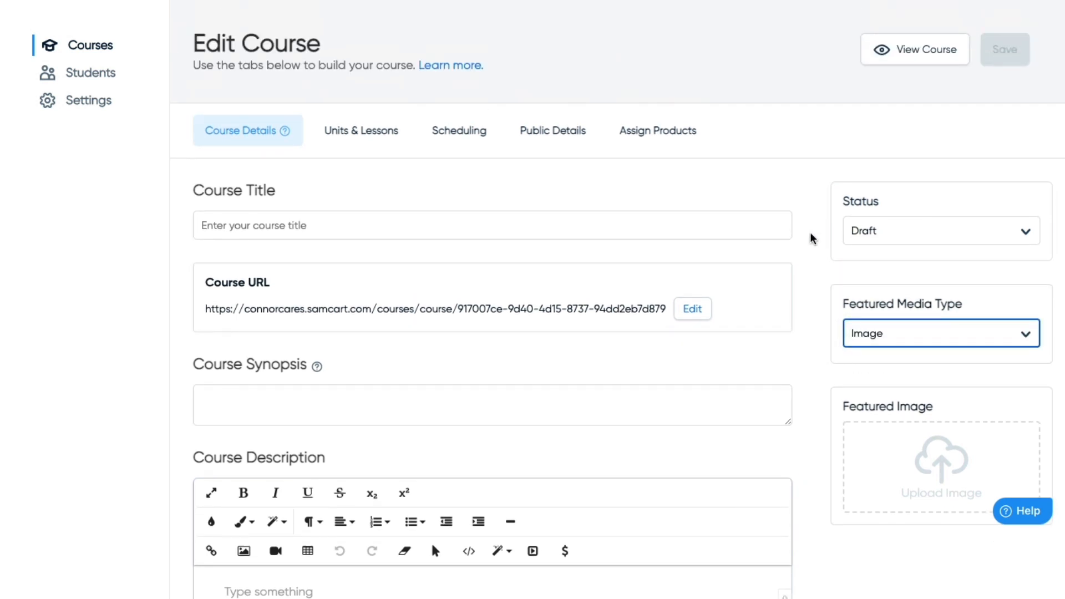
Step: Add a new unit to the course and title it "Unit 1"
{"action": "left_click", "coordinate": [368, 133]}
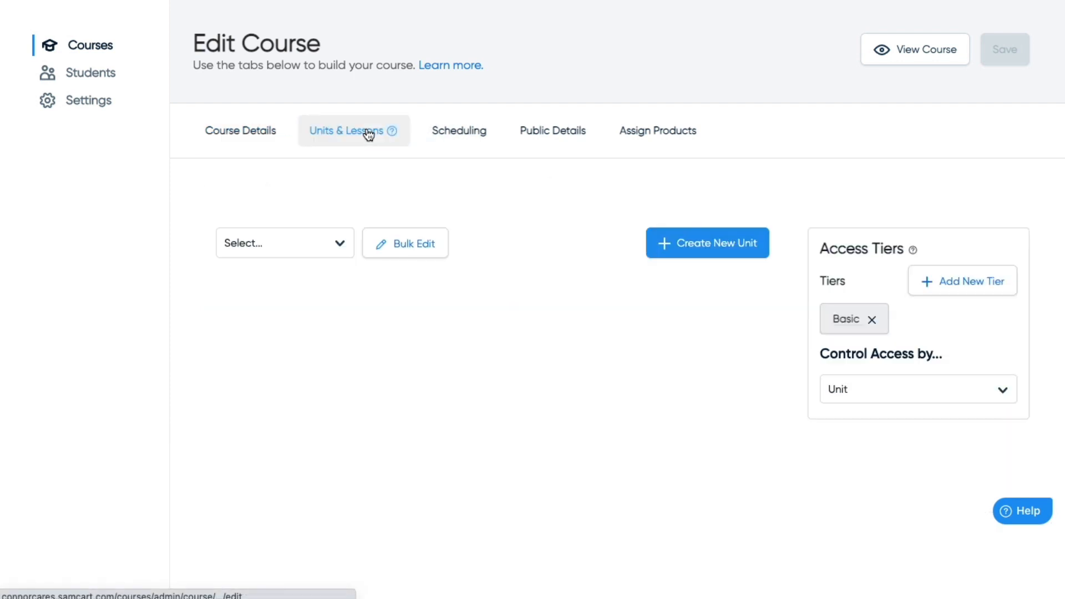
{"action": "left_click", "coordinate": [716, 243]}
{"action": "left_click", "coordinate": [343, 344]}
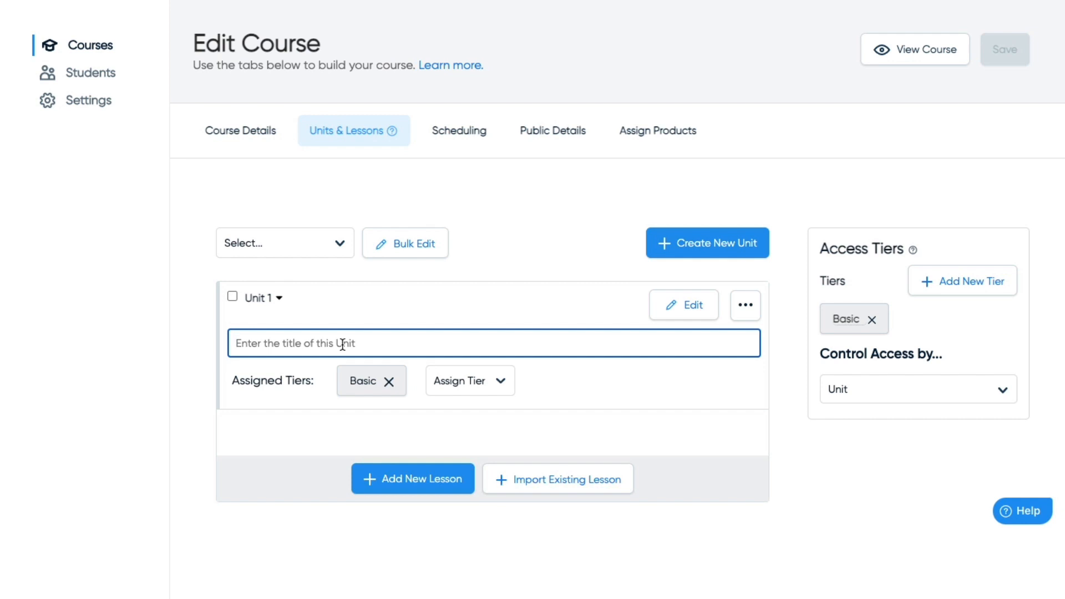
{"action": "left_click", "coordinate": [467, 254]}
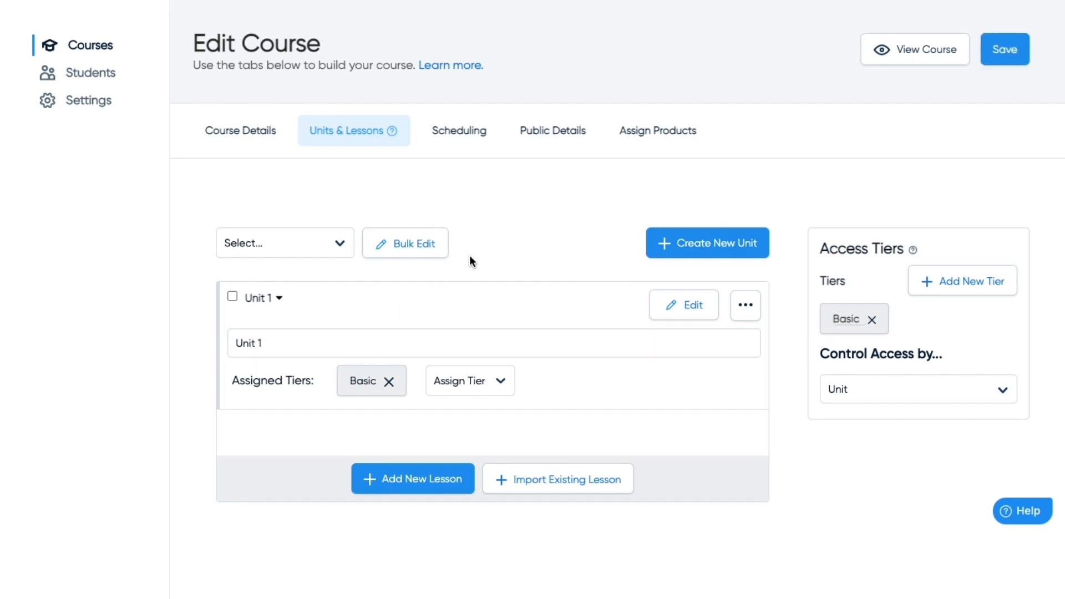
Step: Add three untitled lessons under Unit 1
{"action": "left_click", "coordinate": [404, 481]}
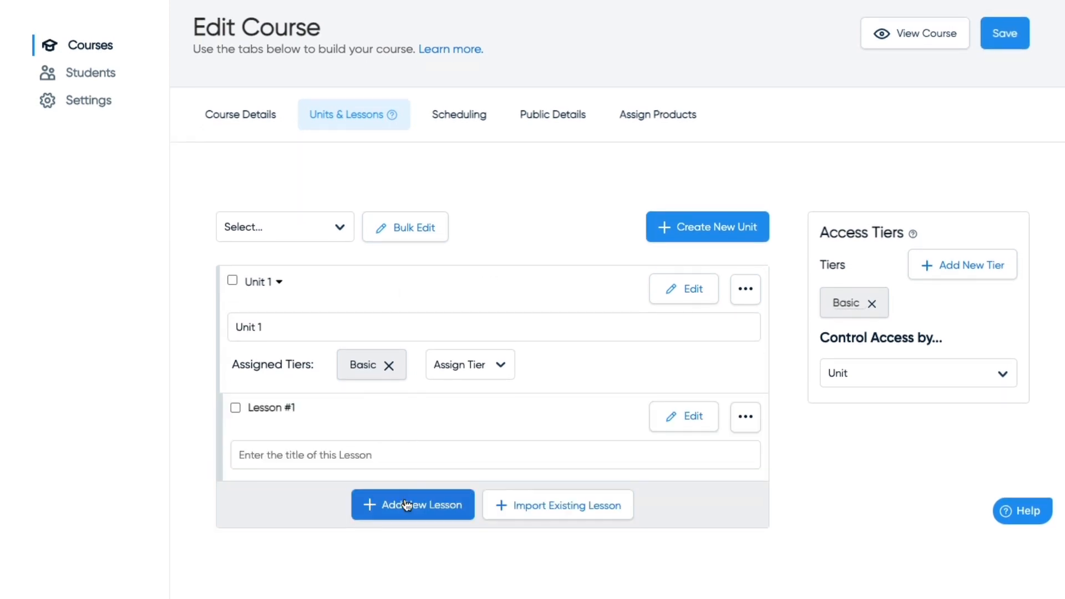
{"action": "left_click", "coordinate": [414, 504]}
{"action": "left_click", "coordinate": [415, 552]}
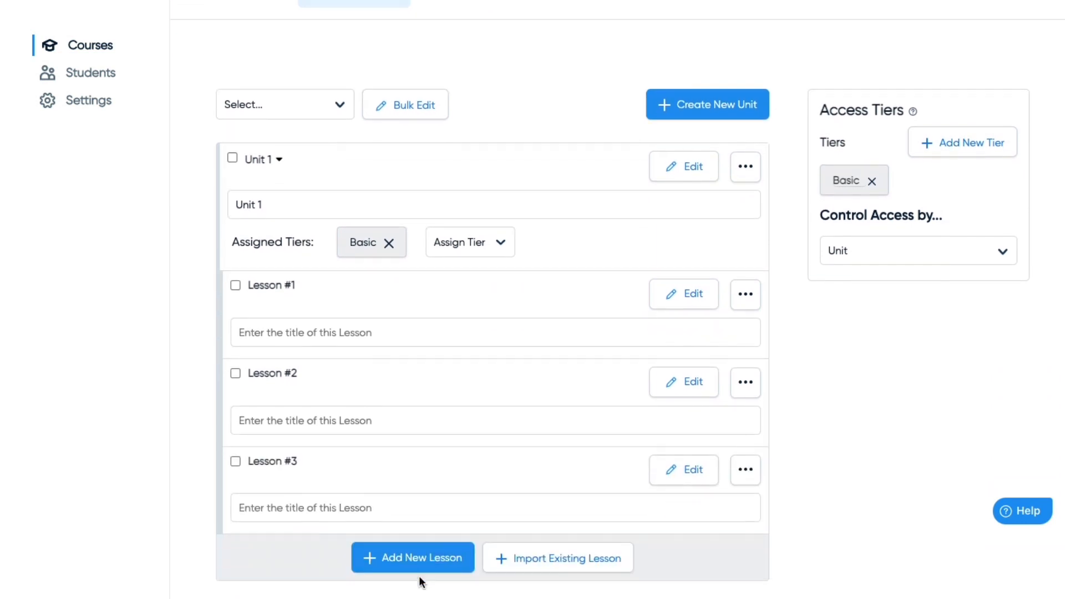
{"action": "left_click", "coordinate": [471, 557]}
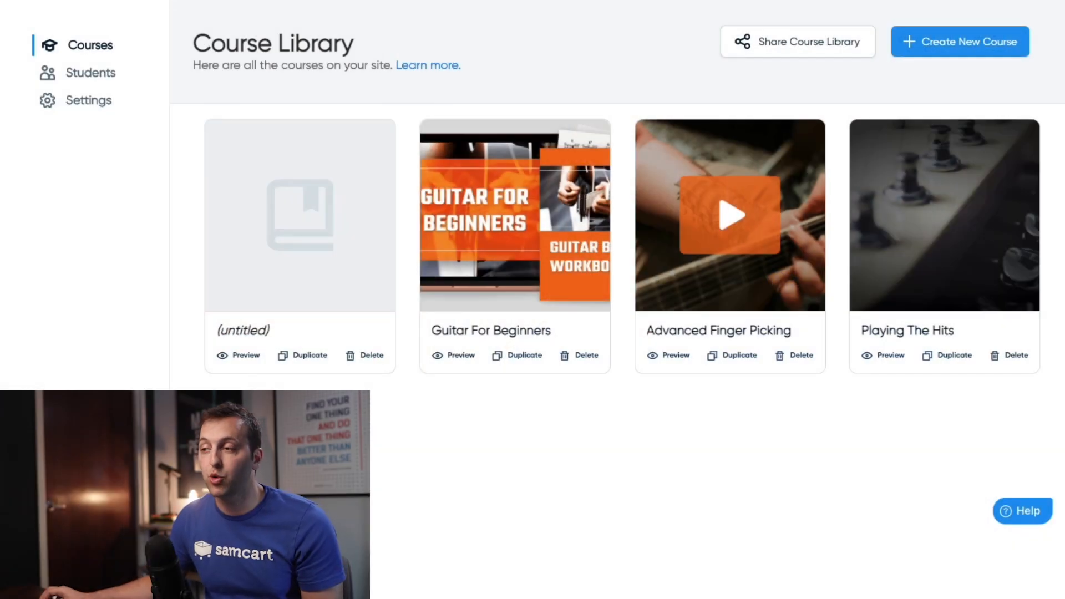
Step: Move the untitled course between Advanced Finger Picking and Playing The Hits, and copy the public Course Library link
{"action": "left_click_drag", "start_coordinate": [286, 251], "coordinate": [832, 244]}
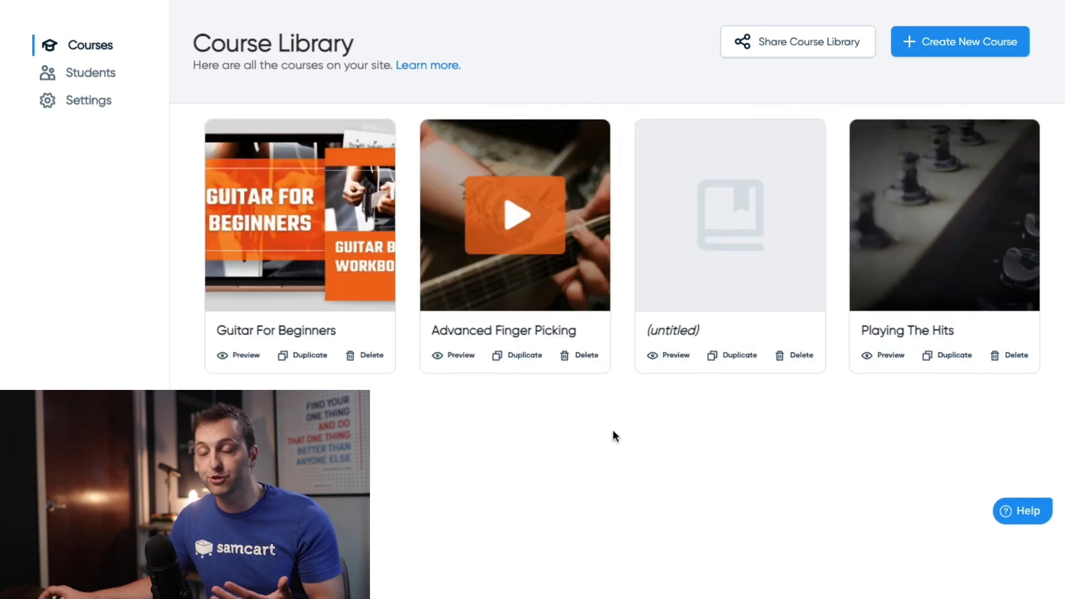
{"action": "scroll", "coordinate": [613, 431], "scroll_direction": "up", "scroll_amount": 1}
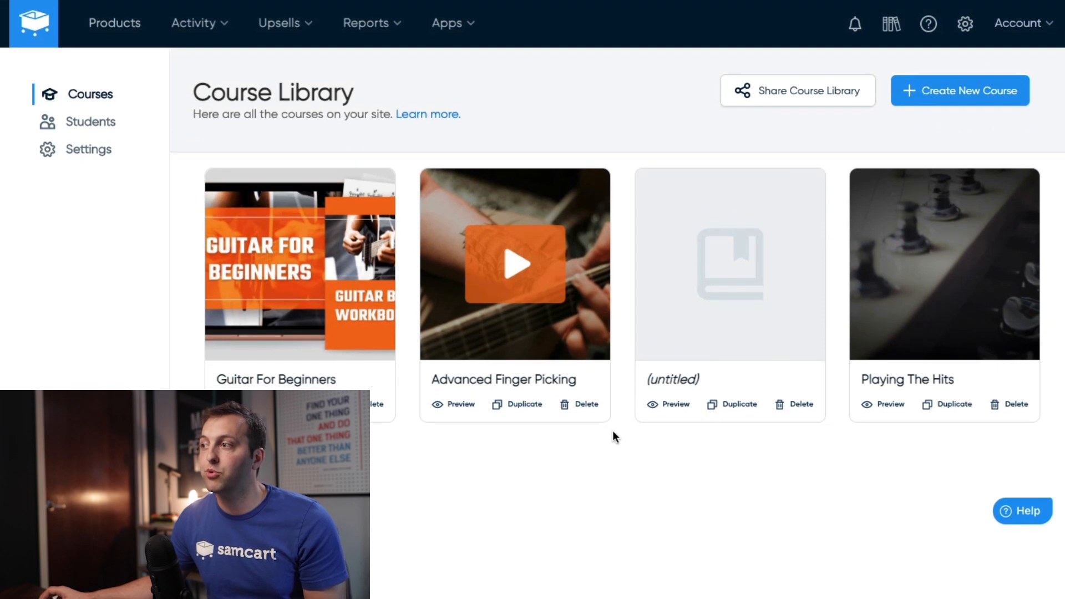
{"action": "left_click", "coordinate": [804, 99]}
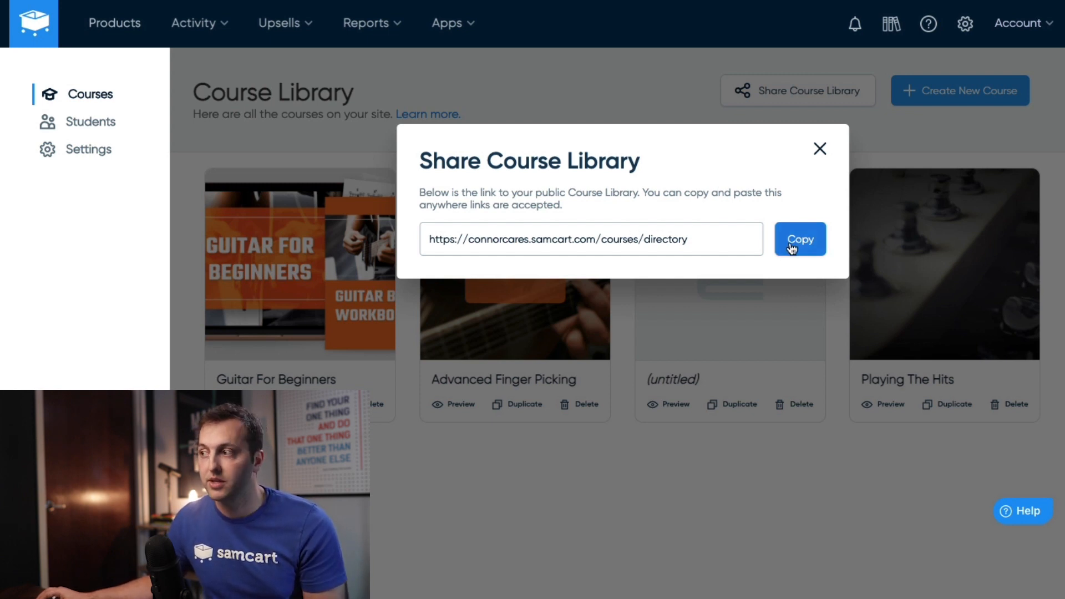
{"action": "left_click", "coordinate": [792, 248]}
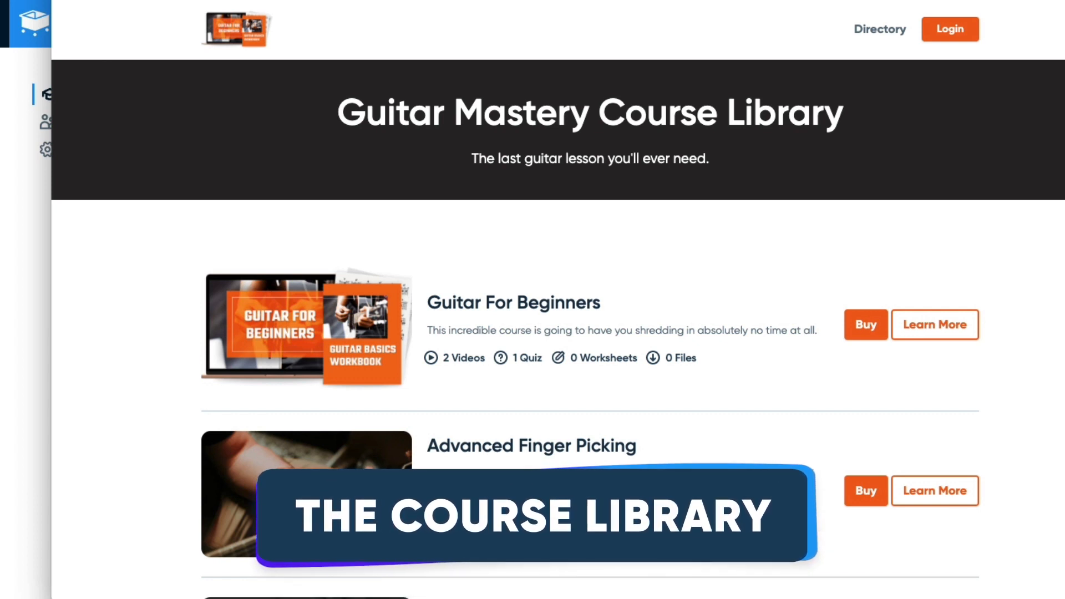
Step: Browse the courses in the public Guitar Mastery Course Library and open the purchase page of Guitar For Beginners
{"action": "scroll", "coordinate": [179, 200], "scroll_direction": "down", "scroll_amount": 5}
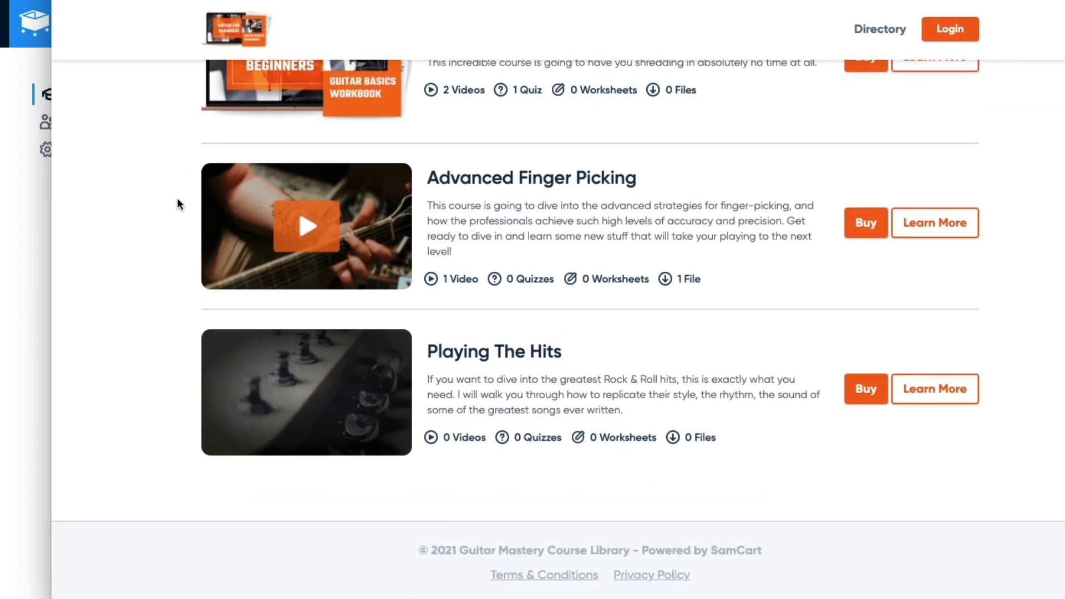
{"action": "scroll", "coordinate": [182, 198], "scroll_direction": "up", "scroll_amount": 5}
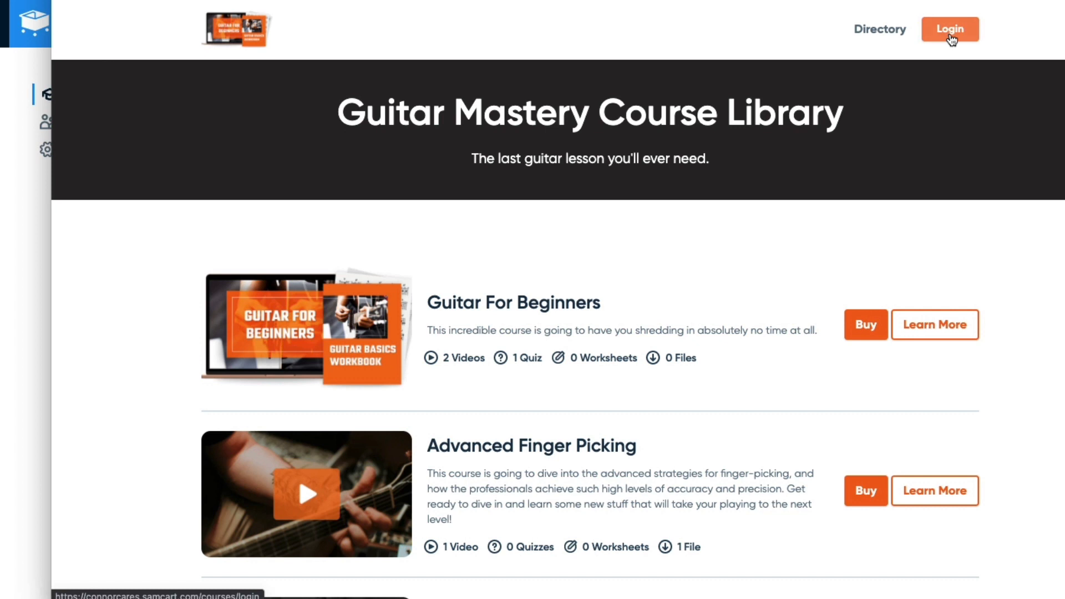
{"action": "scroll", "coordinate": [1013, 301], "scroll_direction": "down", "scroll_amount": 3}
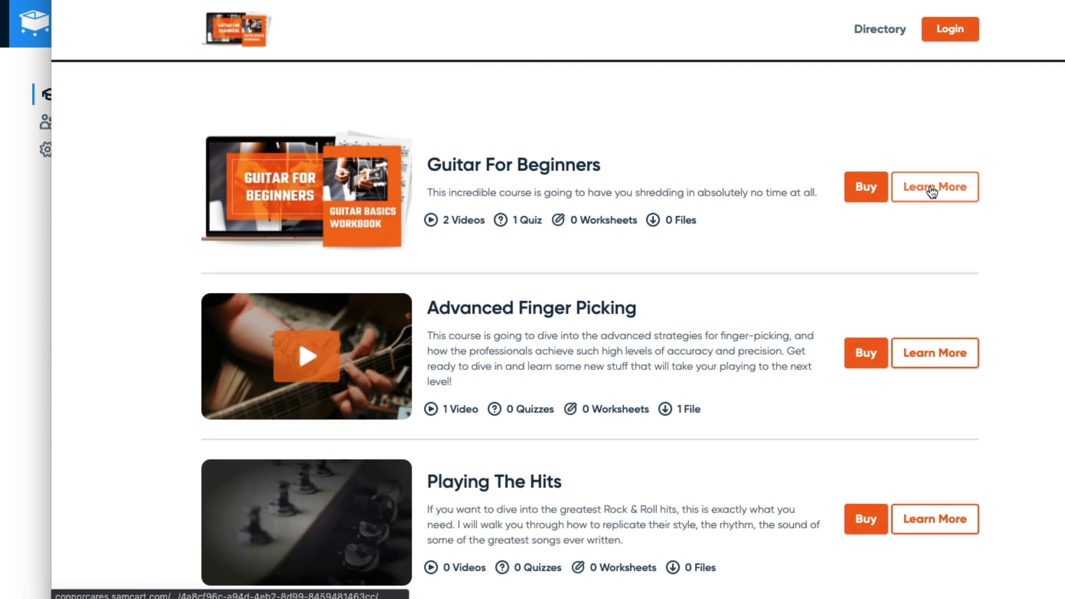
{"action": "left_click", "coordinate": [869, 189]}
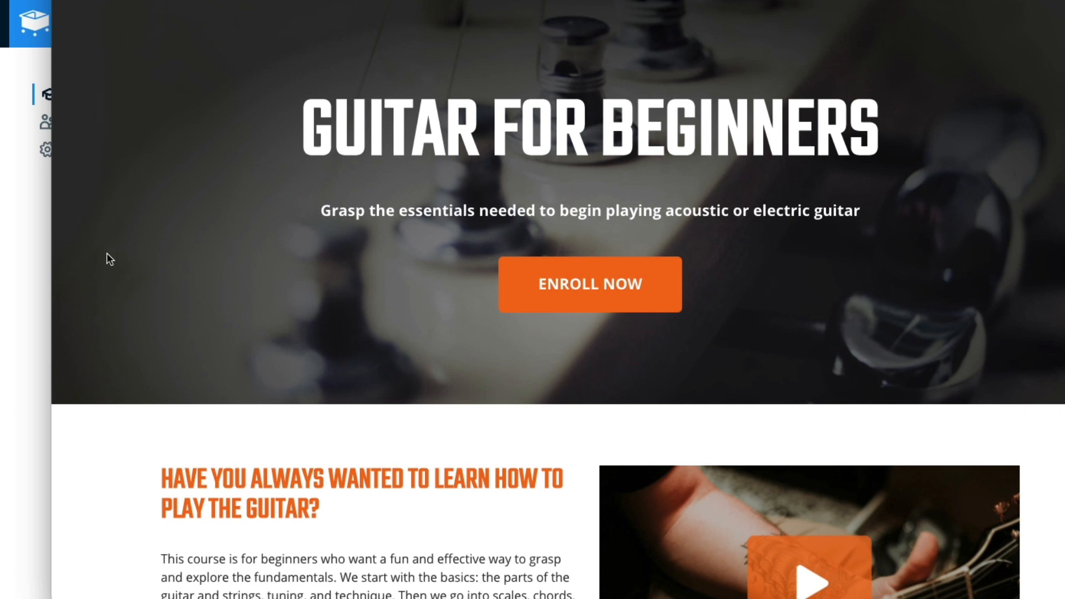
Step: Read through the Guitar For Beginners sales page, from the course breakdown and guarantee to the checkout form and order add-ons
{"action": "scroll", "coordinate": [108, 251], "scroll_direction": "down", "scroll_amount": 5}
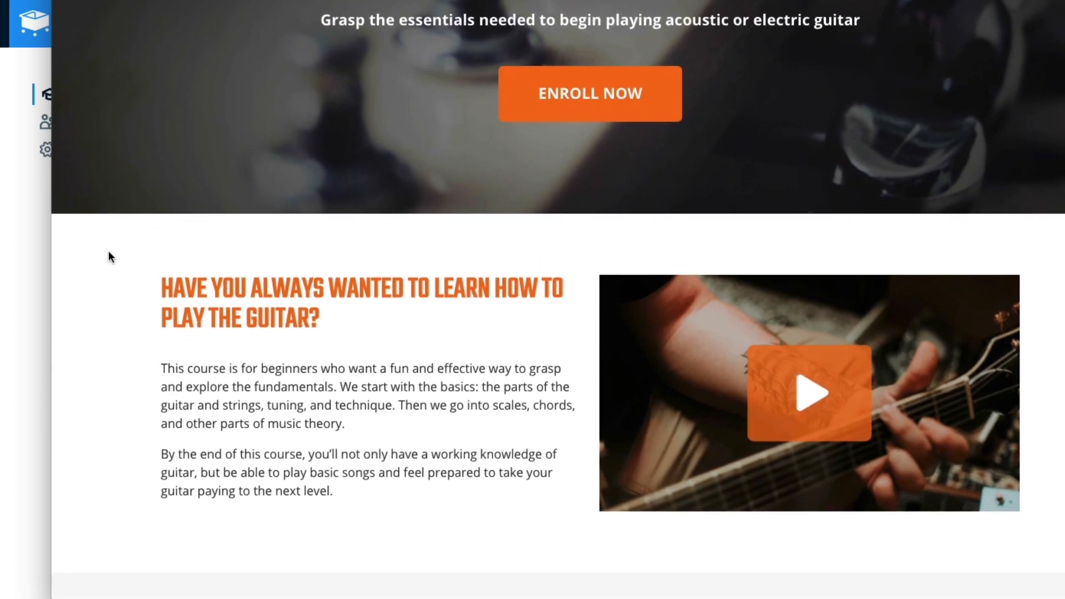
{"action": "scroll", "coordinate": [108, 251], "scroll_direction": "down", "scroll_amount": 8}
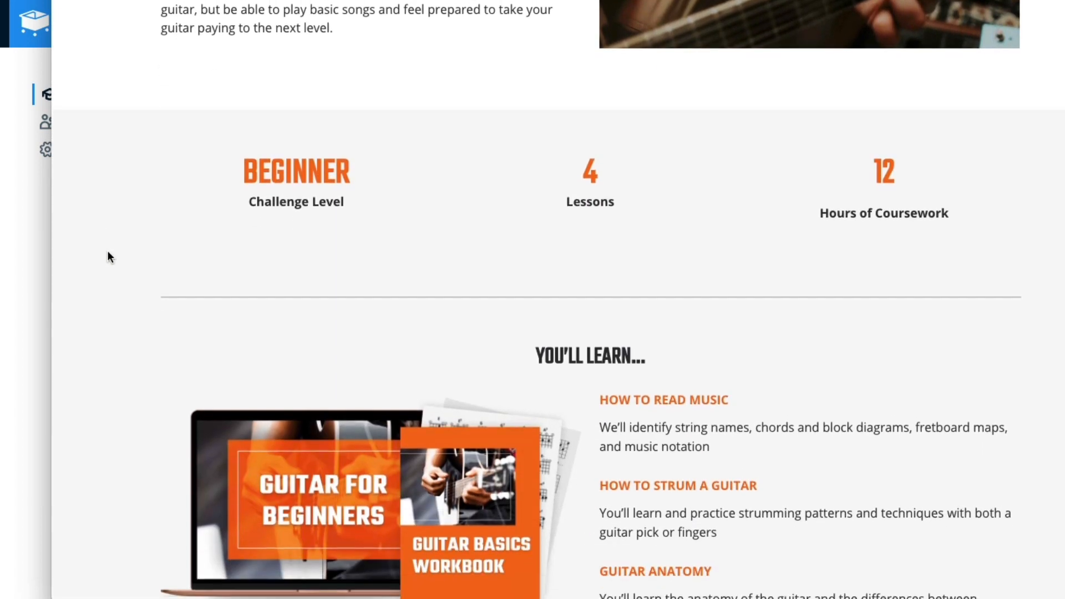
{"action": "scroll", "coordinate": [108, 252], "scroll_direction": "down", "scroll_amount": 12}
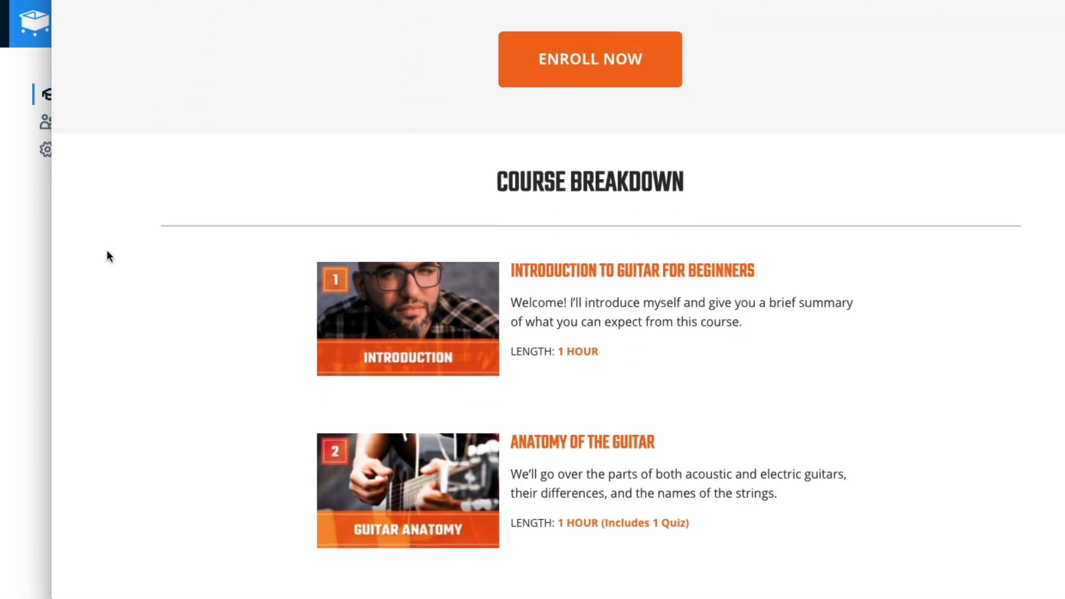
{"action": "scroll", "coordinate": [107, 252], "scroll_direction": "down", "scroll_amount": 6}
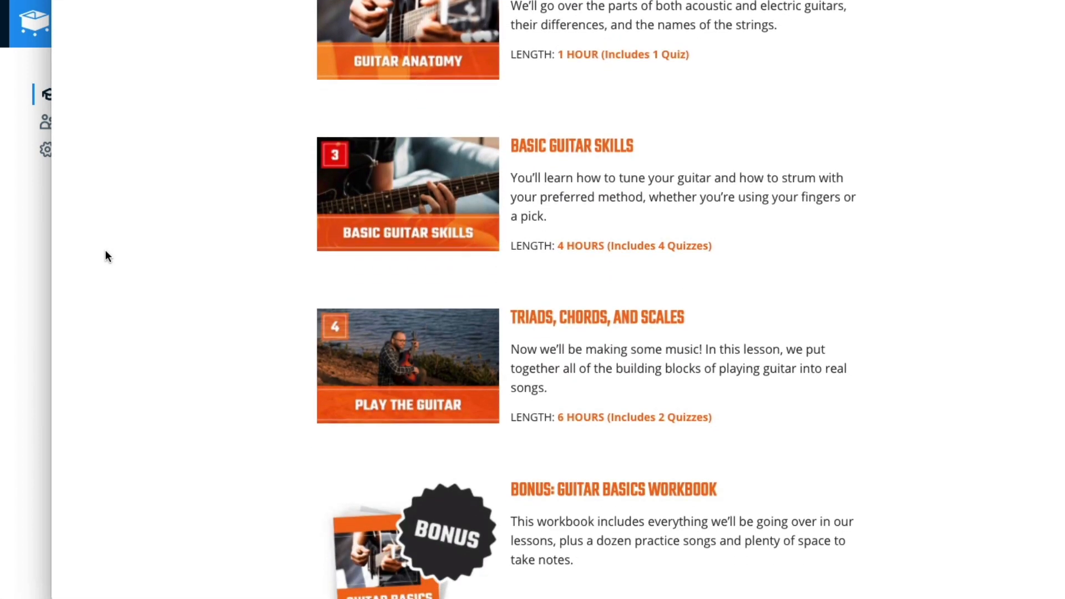
{"action": "scroll", "coordinate": [107, 254], "scroll_direction": "down", "scroll_amount": 9}
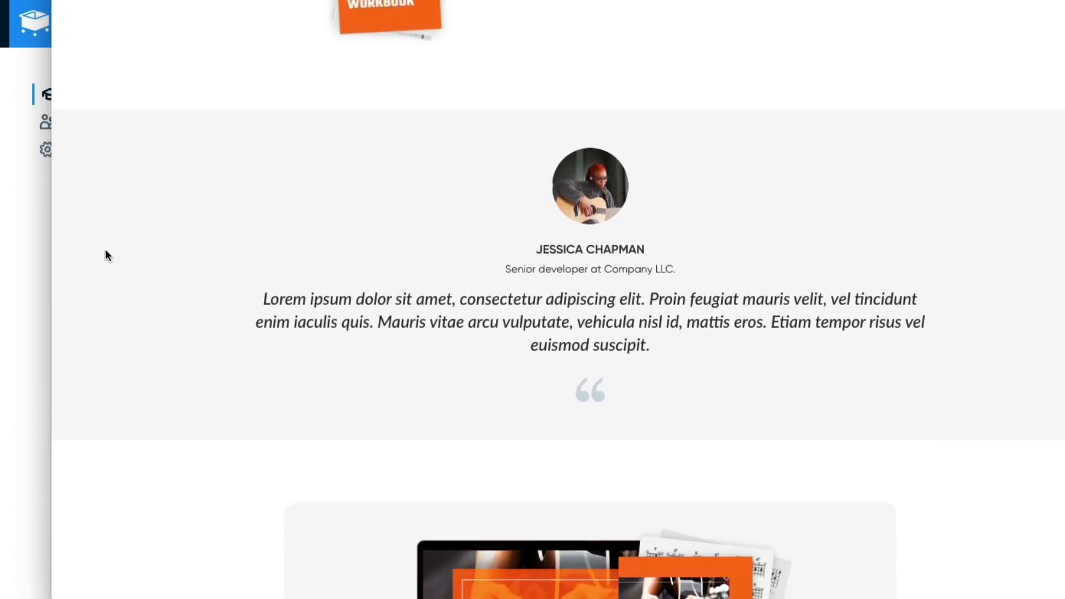
{"action": "scroll", "coordinate": [107, 255], "scroll_direction": "down", "scroll_amount": 10}
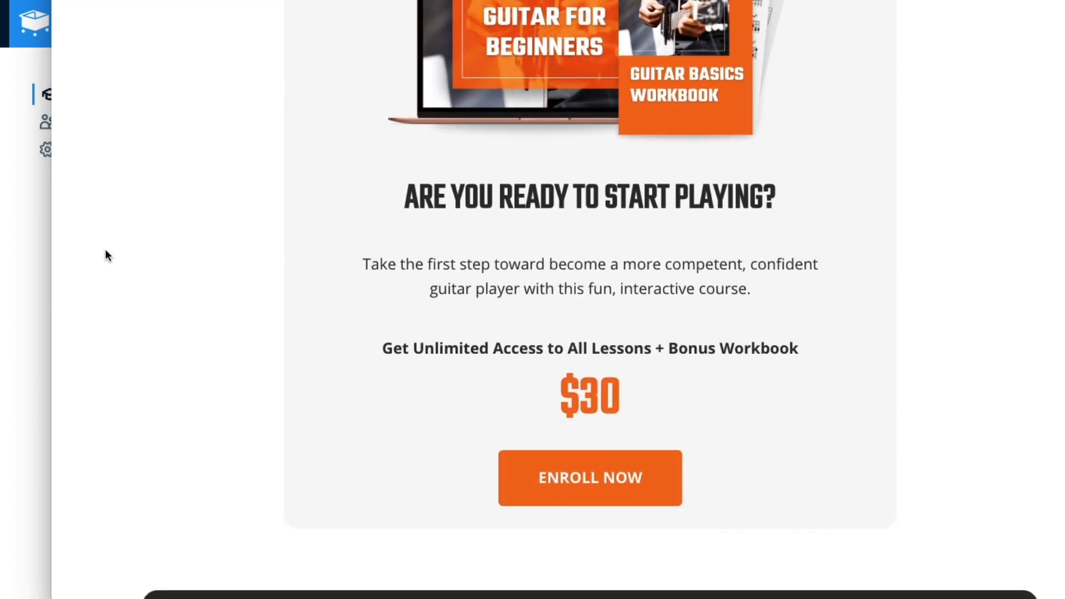
{"action": "scroll", "coordinate": [107, 256], "scroll_direction": "down", "scroll_amount": 10}
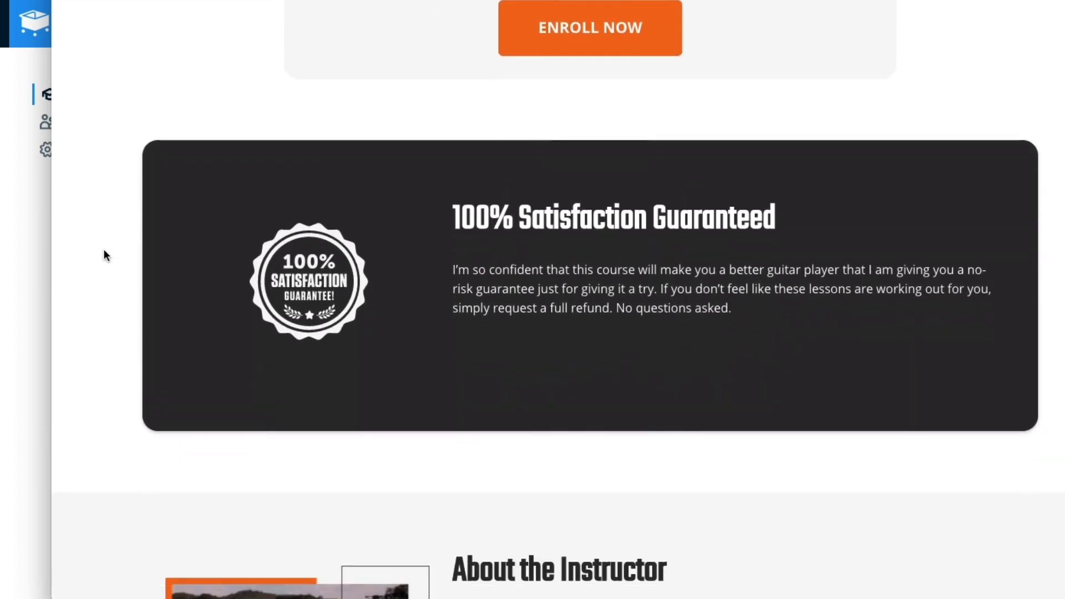
{"action": "scroll", "coordinate": [106, 256], "scroll_direction": "down", "scroll_amount": 10}
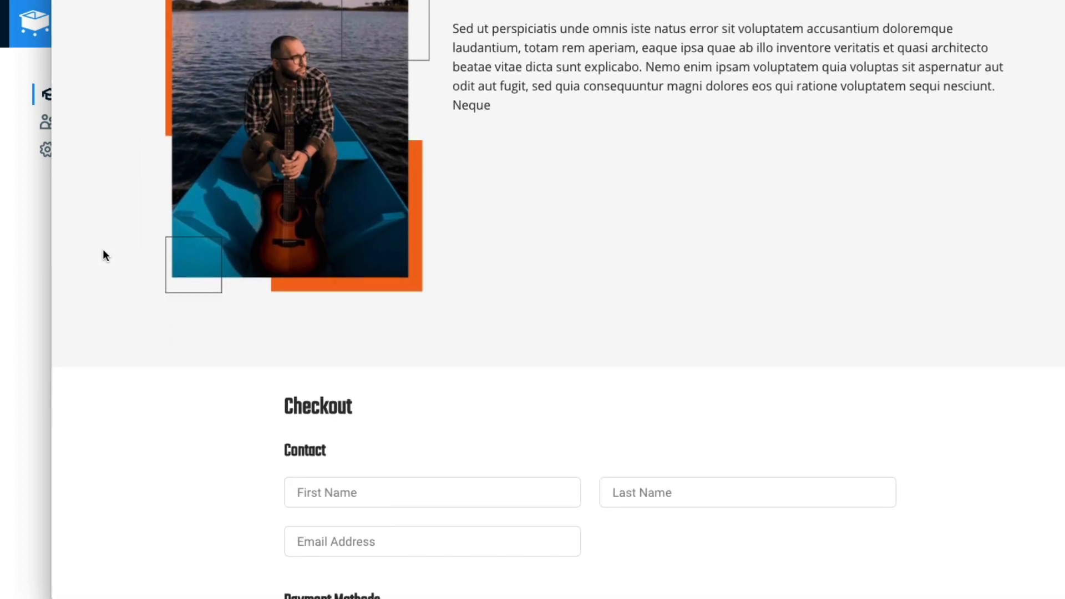
{"action": "scroll", "coordinate": [103, 253], "scroll_direction": "down", "scroll_amount": 5}
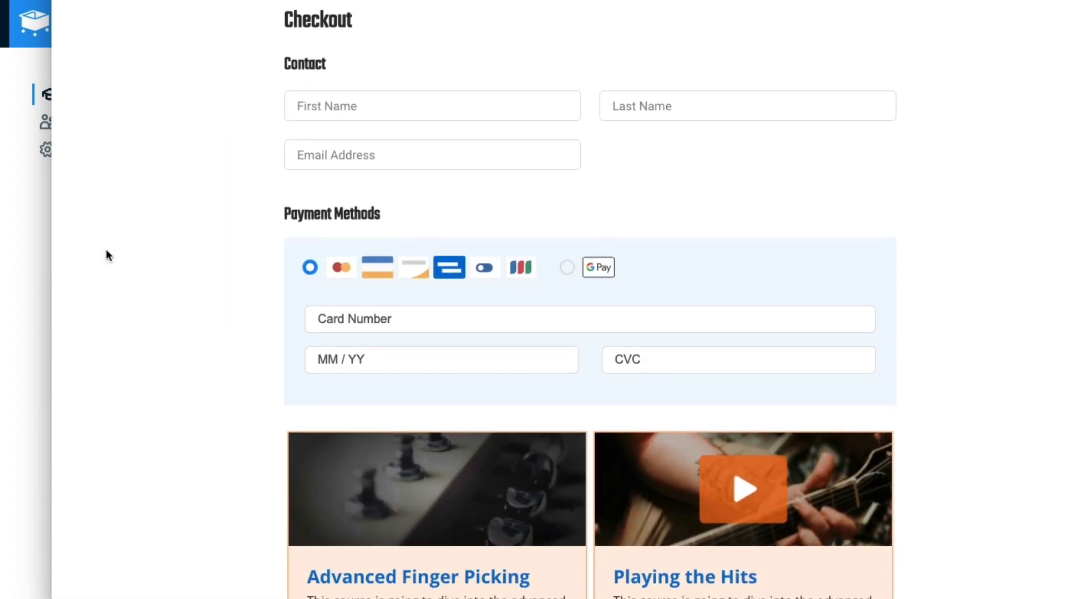
{"action": "scroll", "coordinate": [106, 255], "scroll_direction": "down", "scroll_amount": 5}
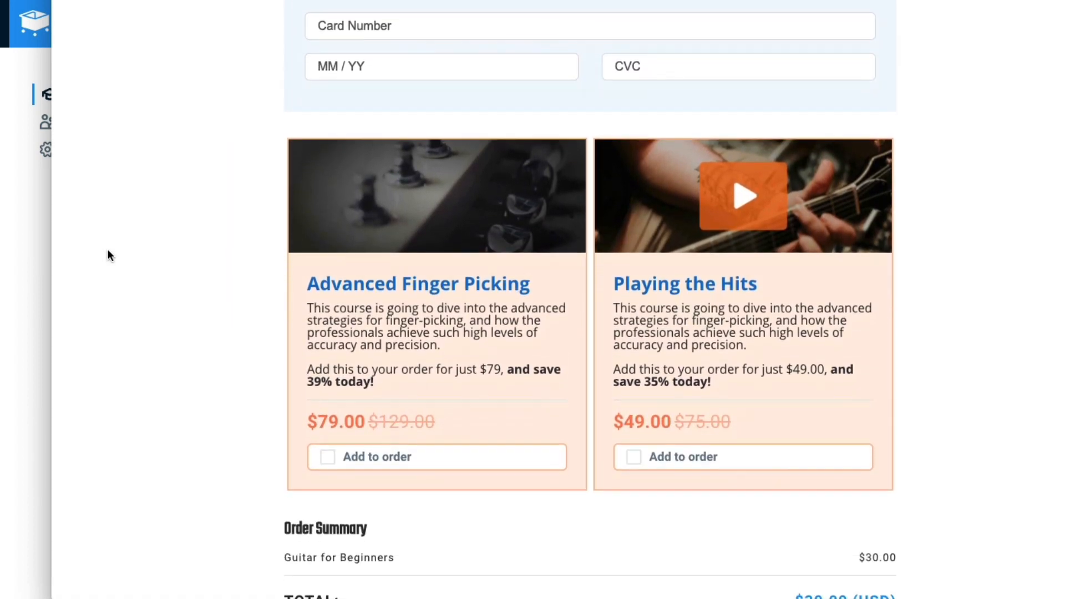
{"action": "scroll", "coordinate": [107, 255], "scroll_direction": "down", "scroll_amount": 3}
Step: Check the order summary and submit the enrollment for Guitar for Beginners with the Playing the Hits add-on
{"action": "scroll", "coordinate": [109, 256], "scroll_direction": "up", "scroll_amount": 2}
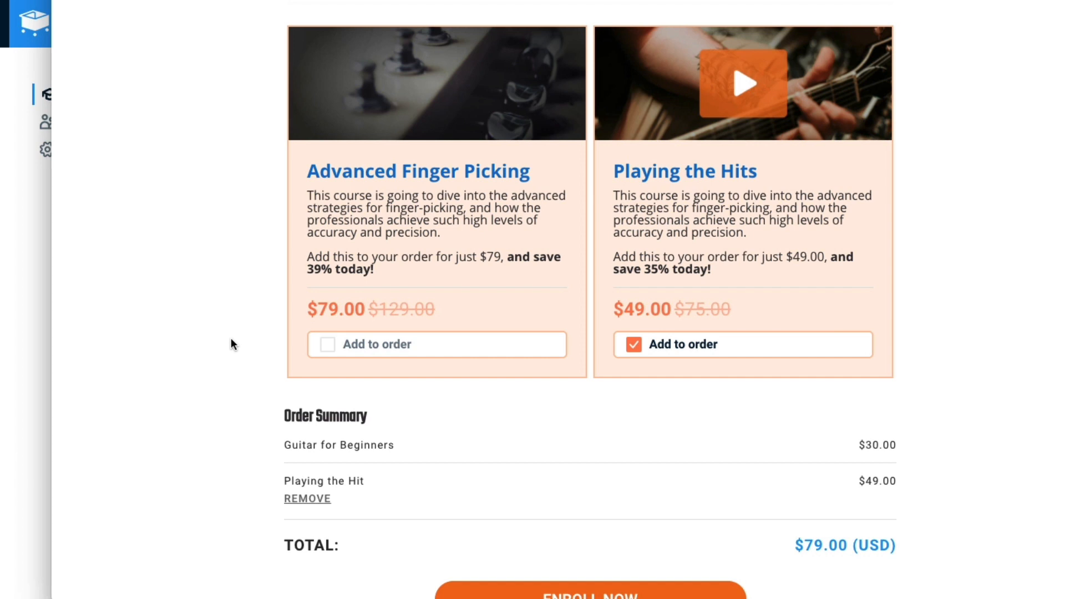
{"action": "scroll", "coordinate": [231, 339], "scroll_direction": "down", "scroll_amount": 3}
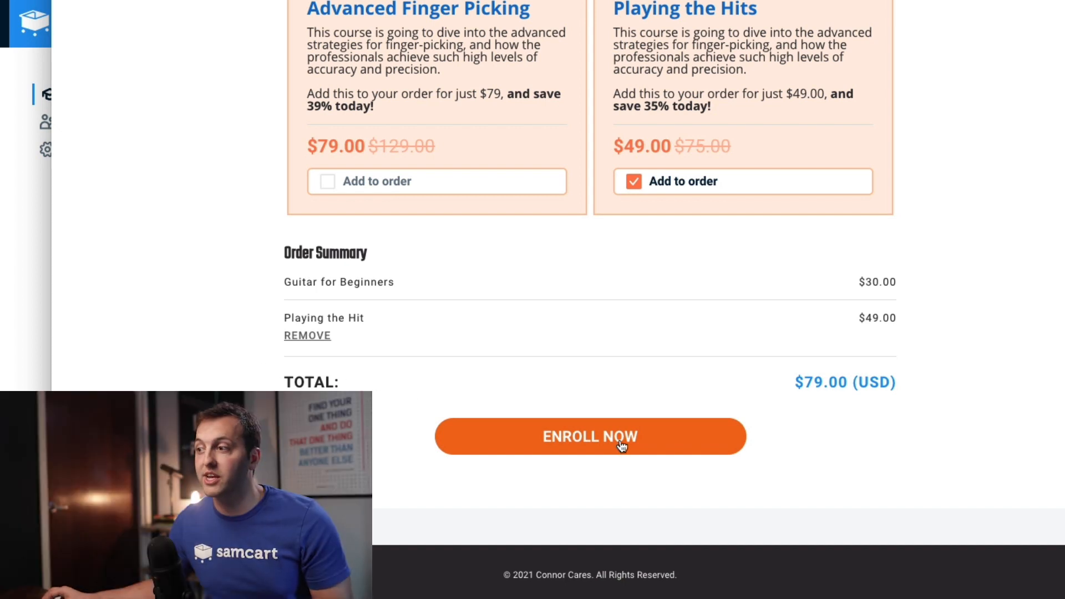
{"action": "left_click", "coordinate": [621, 443]}
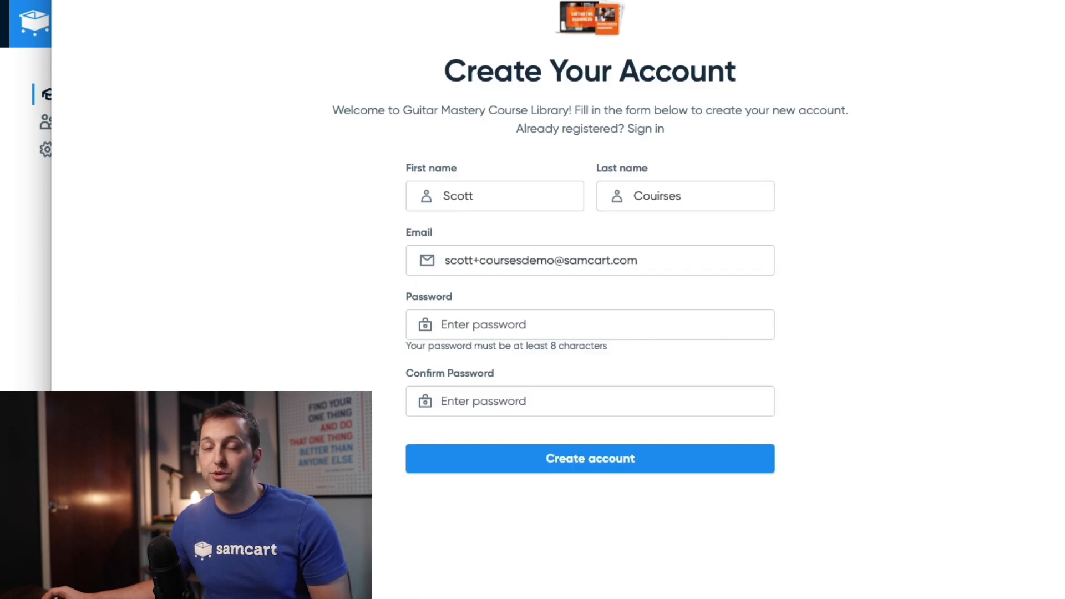
Step: Enter the account password and its confirmation in the student account creation form
{"action": "left_click", "coordinate": [507, 321]}
{"action": "type", "text": "•••••••••••"}
{"action": "key", "text": "Tab"}
{"action": "type", "text": "•••••••••••"}
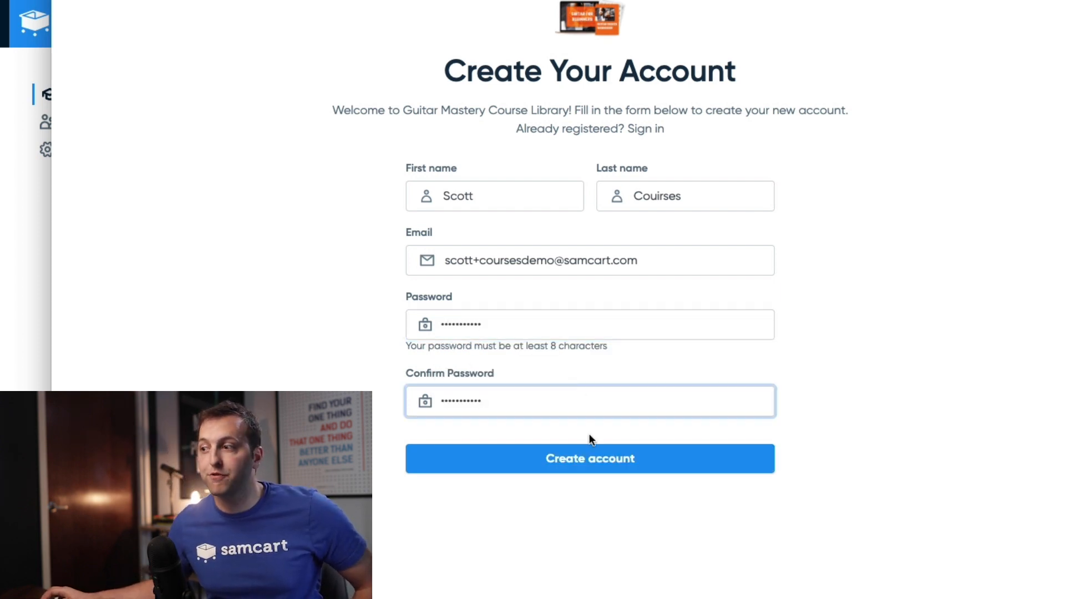
Step: Create the student account and check the purchased courses listed under My Courses
{"action": "left_click", "coordinate": [576, 457]}
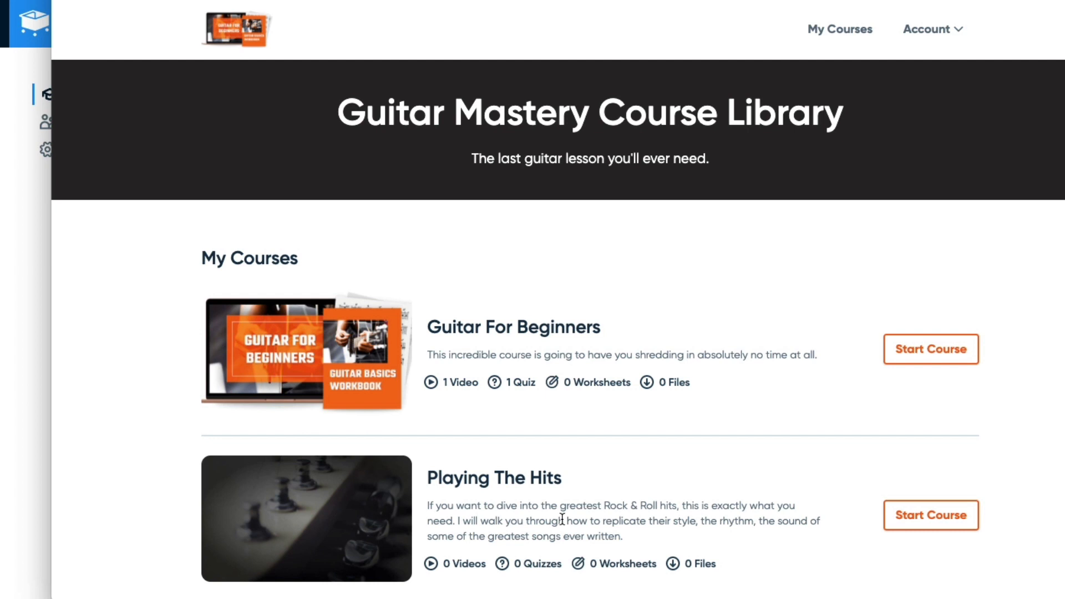
{"action": "left_click_drag", "start_coordinate": [442, 327], "coordinate": [586, 327]}
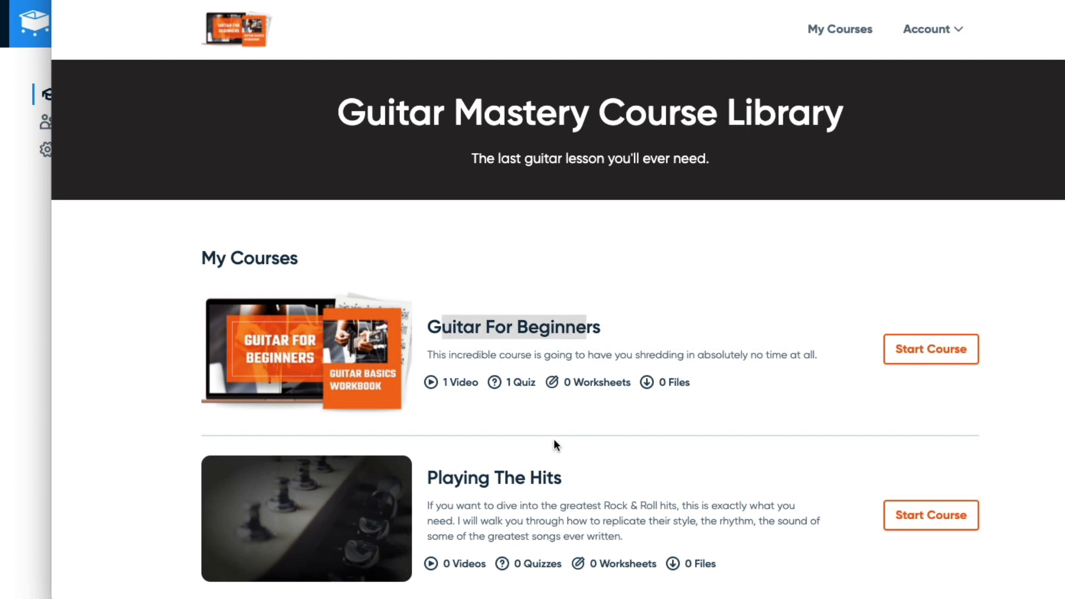
{"action": "left_click_drag", "start_coordinate": [444, 477], "coordinate": [585, 481]}
{"action": "left_click", "coordinate": [618, 476]}
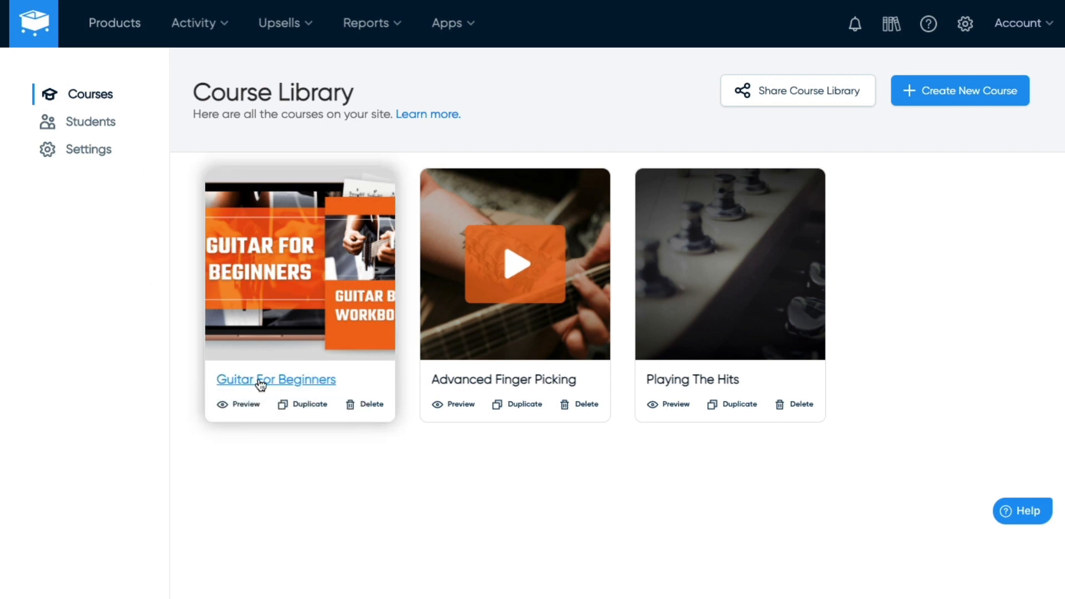
Step: Open the Guitar For Beginners course for editing and create a second unit below Getting Started
{"action": "left_click", "coordinate": [258, 381]}
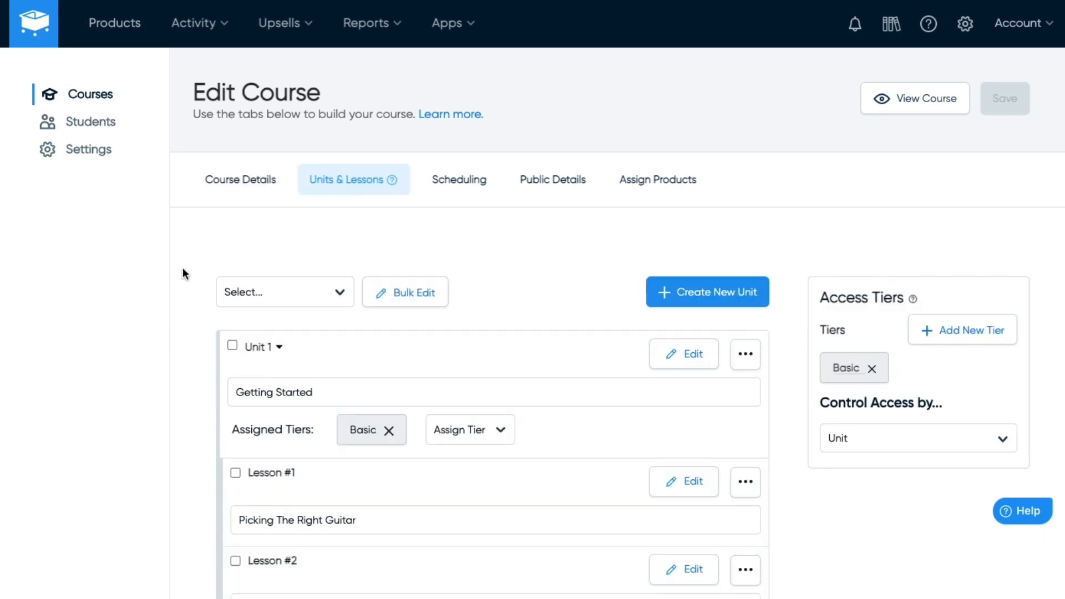
{"action": "scroll", "coordinate": [182, 267], "scroll_direction": "down", "scroll_amount": 5}
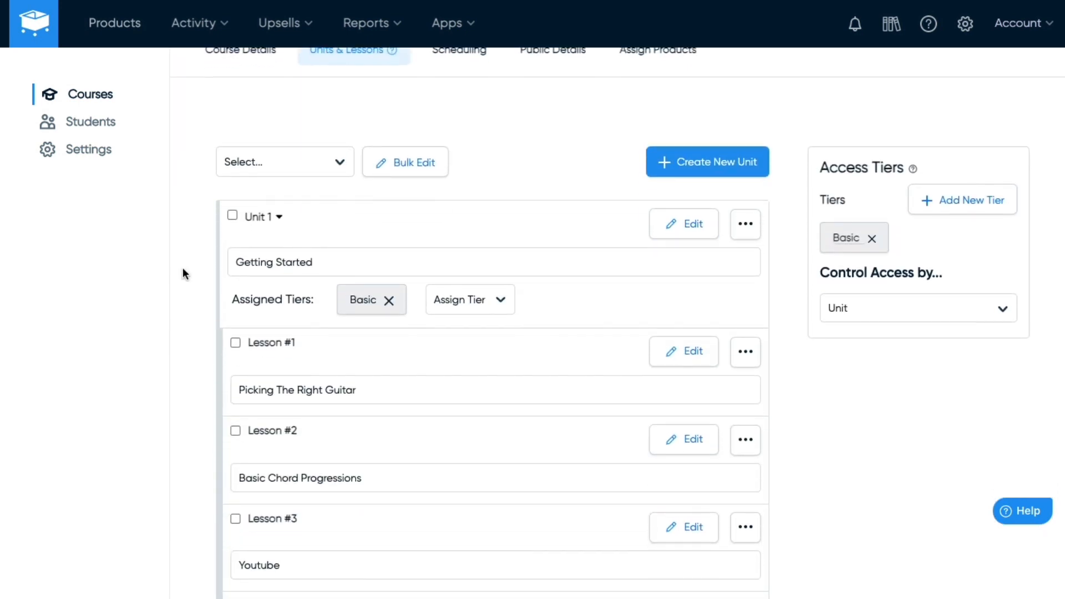
{"action": "scroll", "coordinate": [182, 268], "scroll_direction": "down", "scroll_amount": 2}
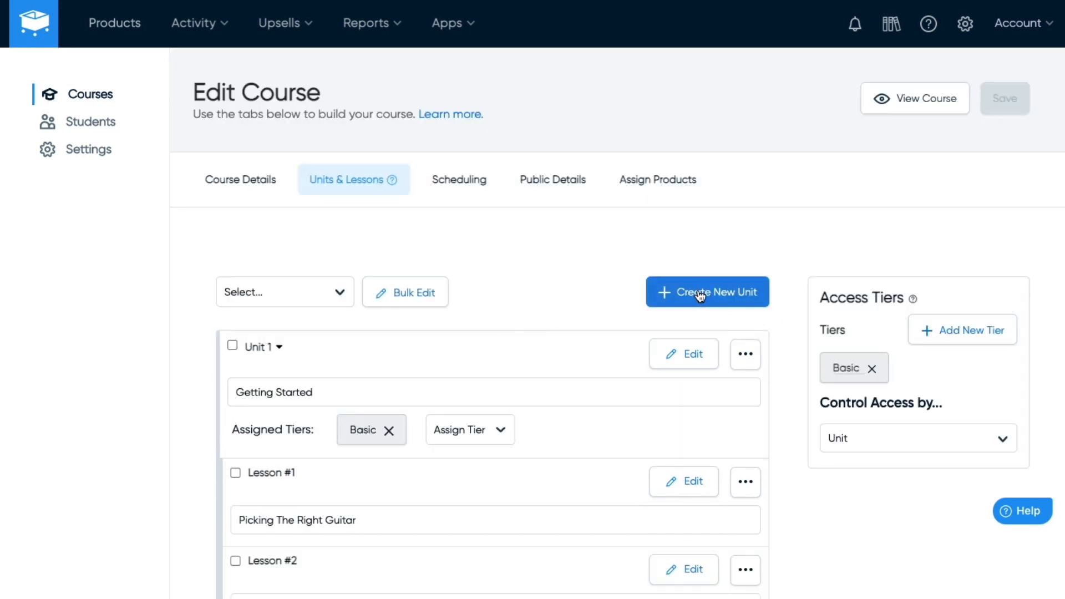
{"action": "scroll", "coordinate": [788, 333], "scroll_direction": "down", "scroll_amount": 6}
{"action": "scroll", "coordinate": [789, 331], "scroll_direction": "down", "scroll_amount": 4}
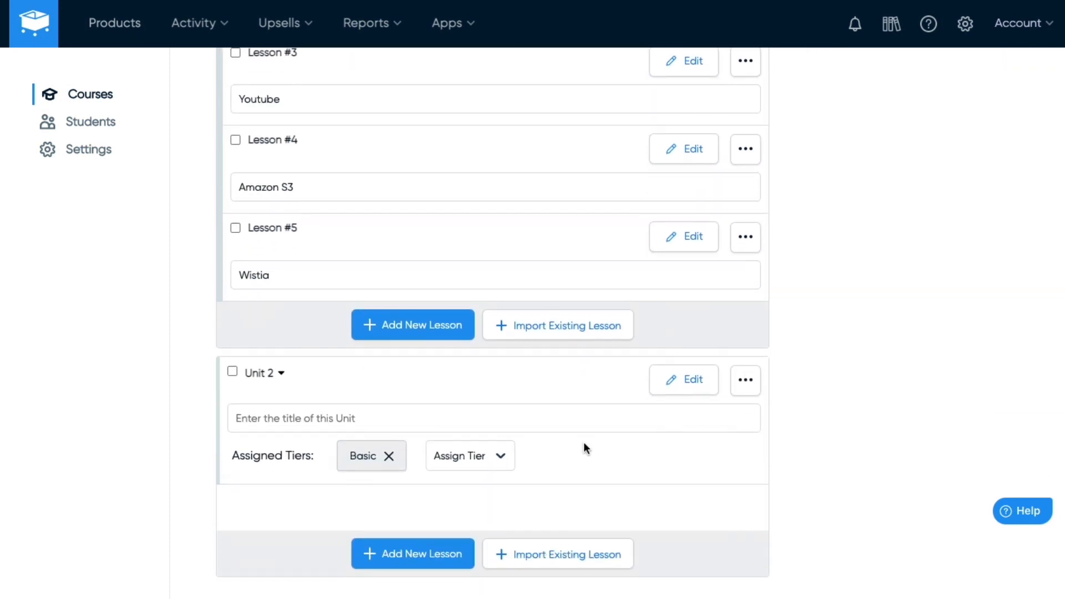
Step: Title the second unit "Unit #2" and add two untitled lessons to it
{"action": "left_click", "coordinate": [385, 421]}
{"action": "type", "text": "Unit #2"}
{"action": "left_click", "coordinate": [411, 552]}
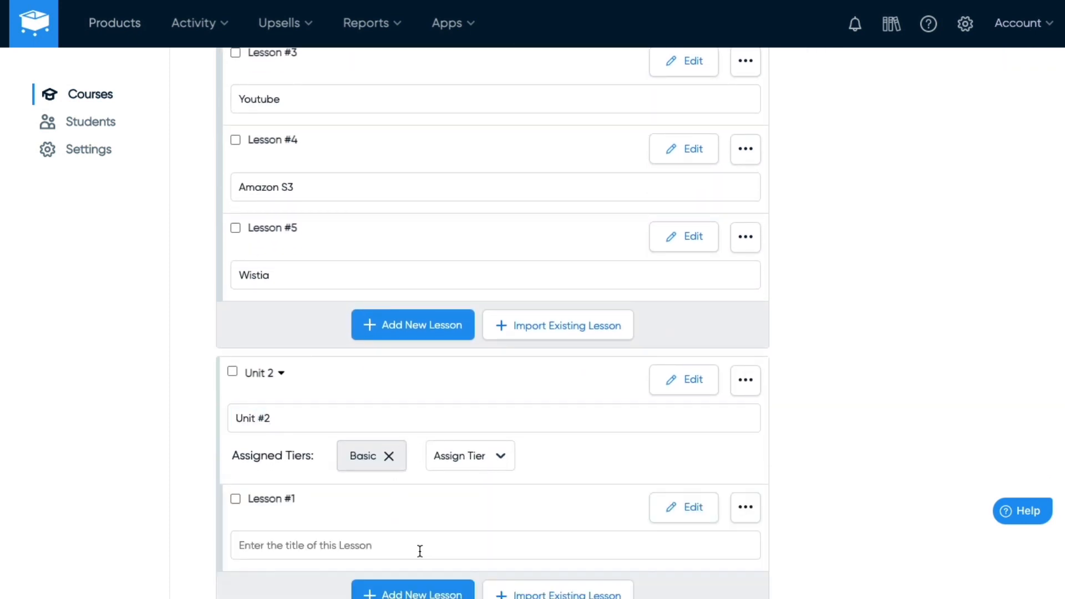
{"action": "left_click", "coordinate": [410, 553]}
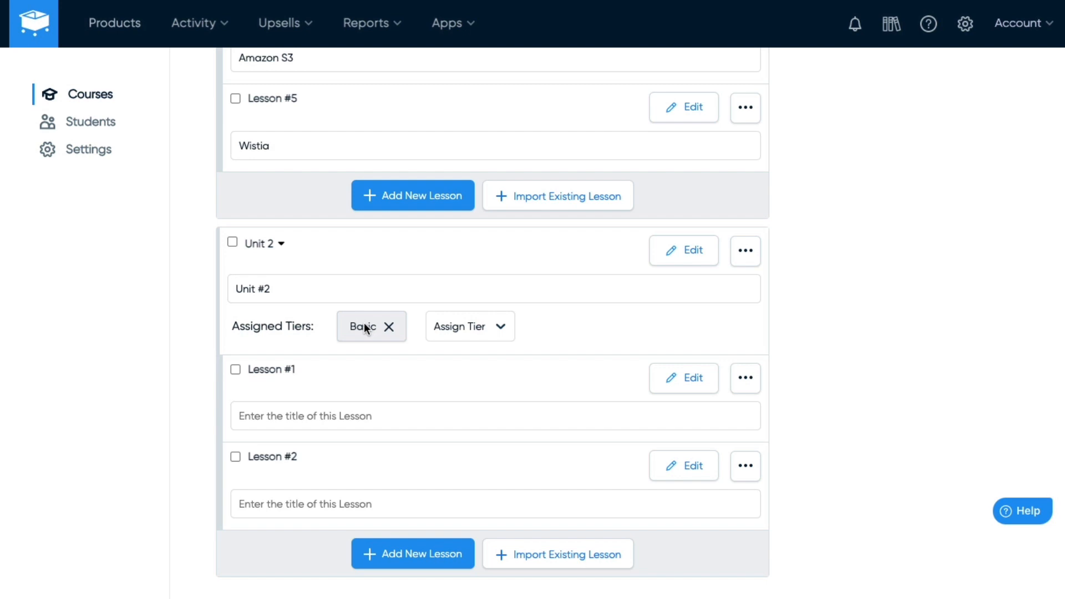
Step: Open the Picking The Right Guitar lesson for editing and keep Video as its featured media type
{"action": "scroll", "coordinate": [218, 328], "scroll_direction": "up", "scroll_amount": 10}
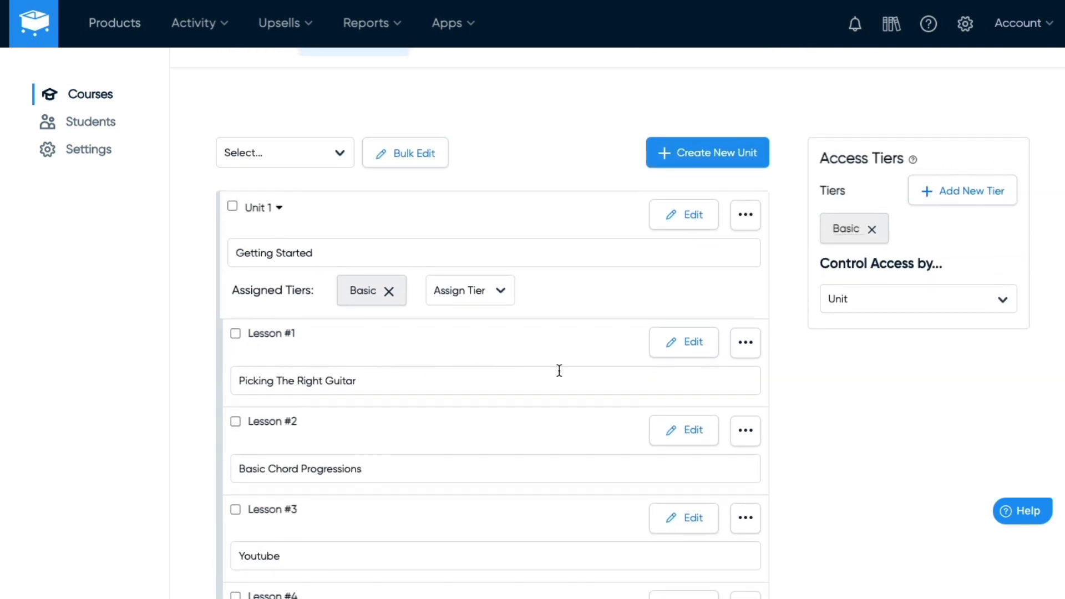
{"action": "left_click", "coordinate": [684, 350]}
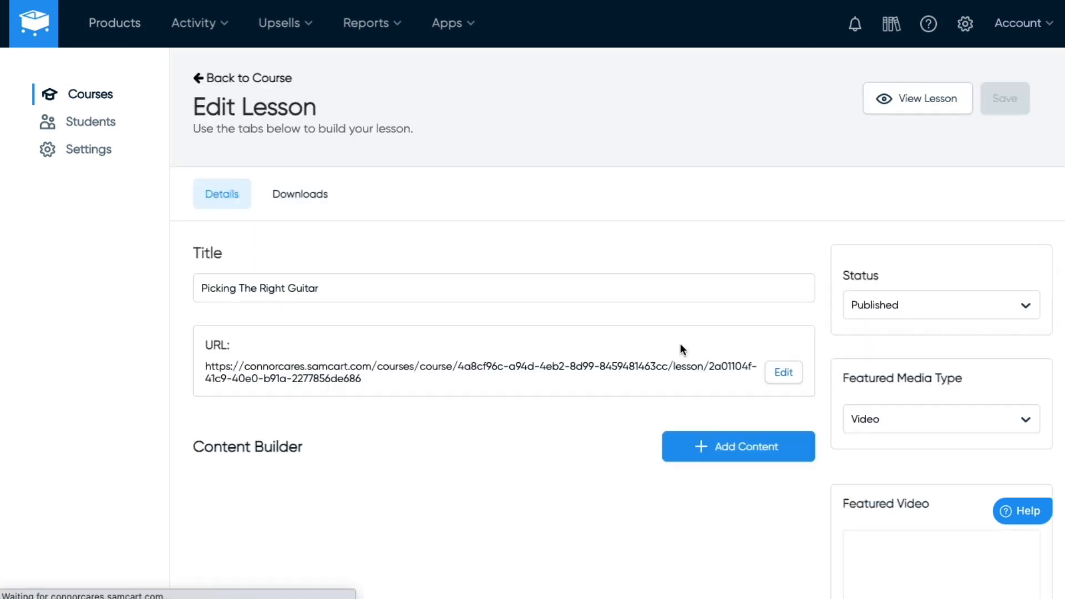
{"action": "scroll", "coordinate": [681, 348], "scroll_direction": "down", "scroll_amount": 2}
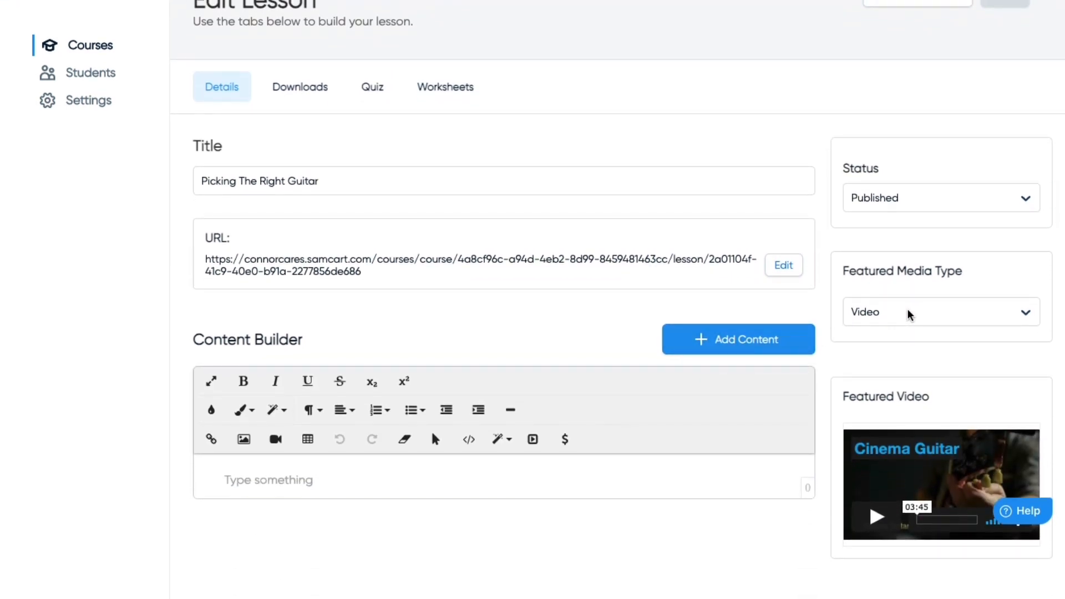
{"action": "left_click", "coordinate": [910, 316]}
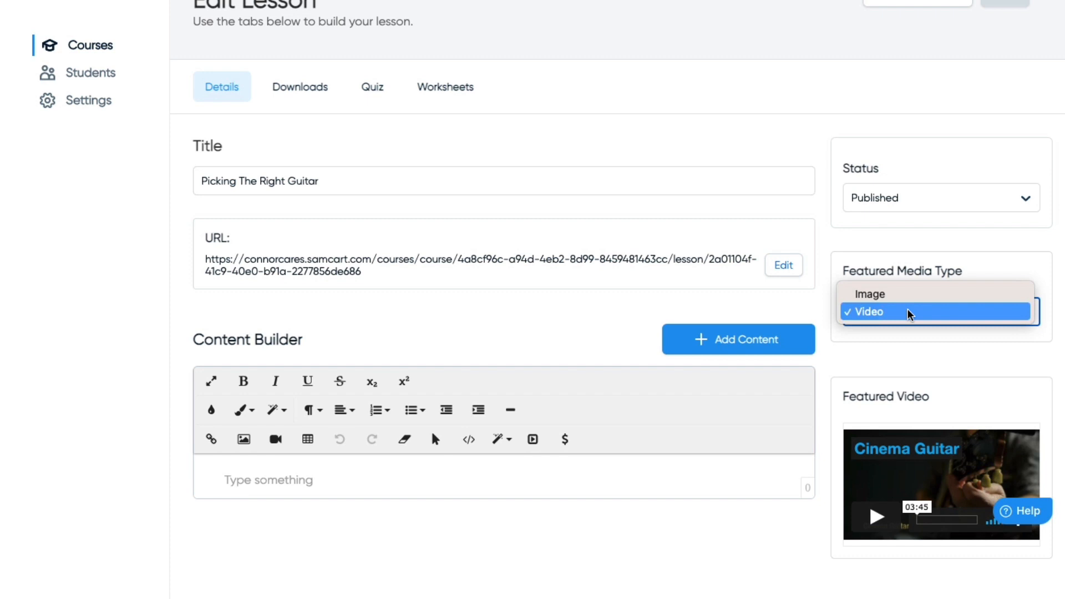
{"action": "left_click", "coordinate": [910, 315]}
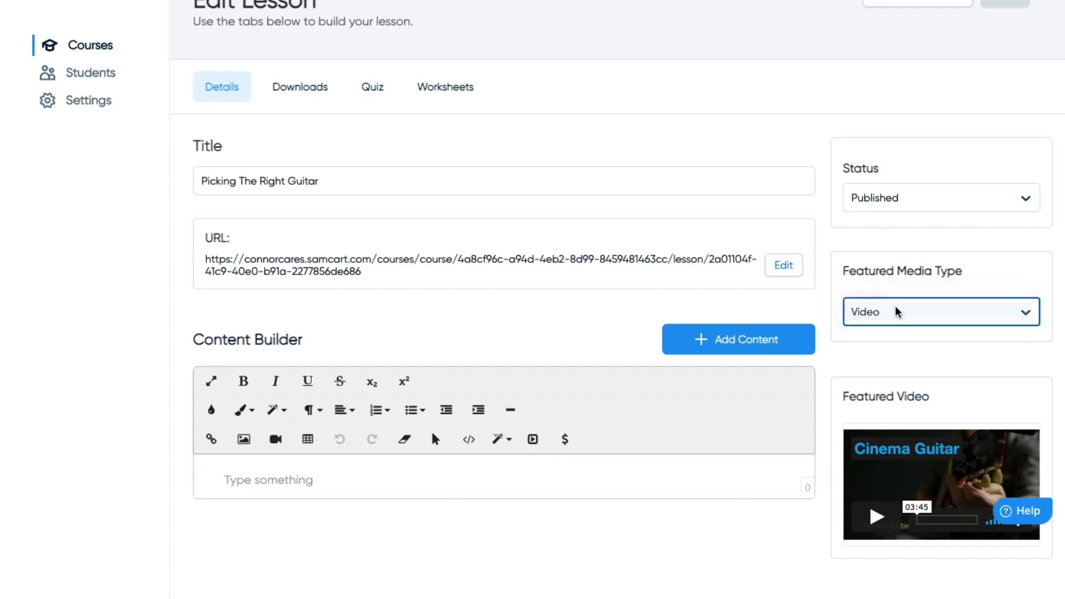
{"action": "scroll", "coordinate": [830, 276], "scroll_direction": "up", "scroll_amount": 1}
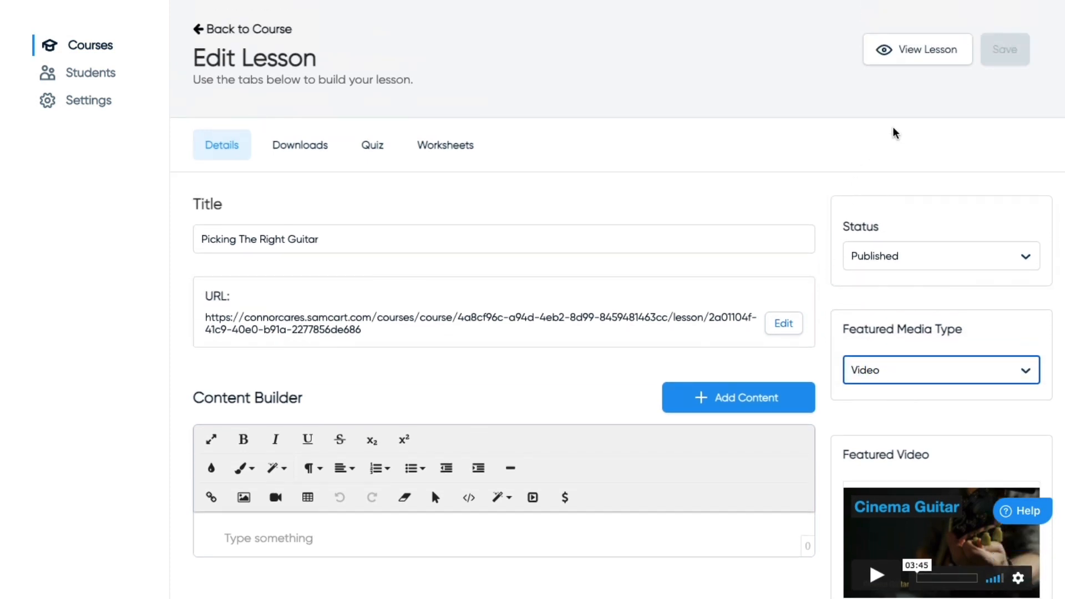
Step: Preview the Picking The Right Guitar lesson with its featured video, and open the content options in its editor
{"action": "left_click", "coordinate": [916, 49]}
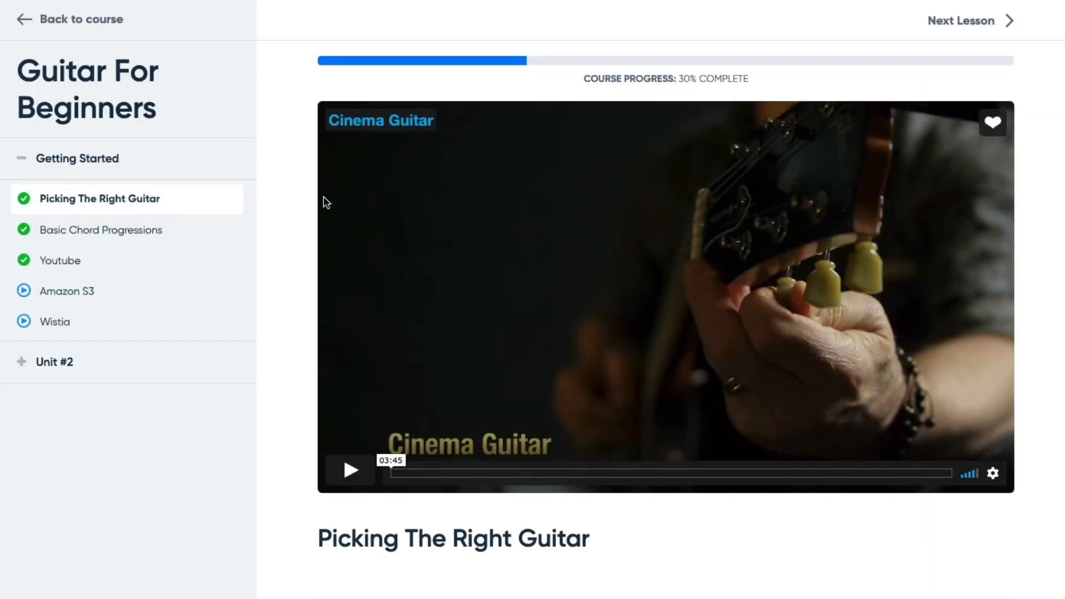
{"action": "left_click", "coordinate": [361, 472]}
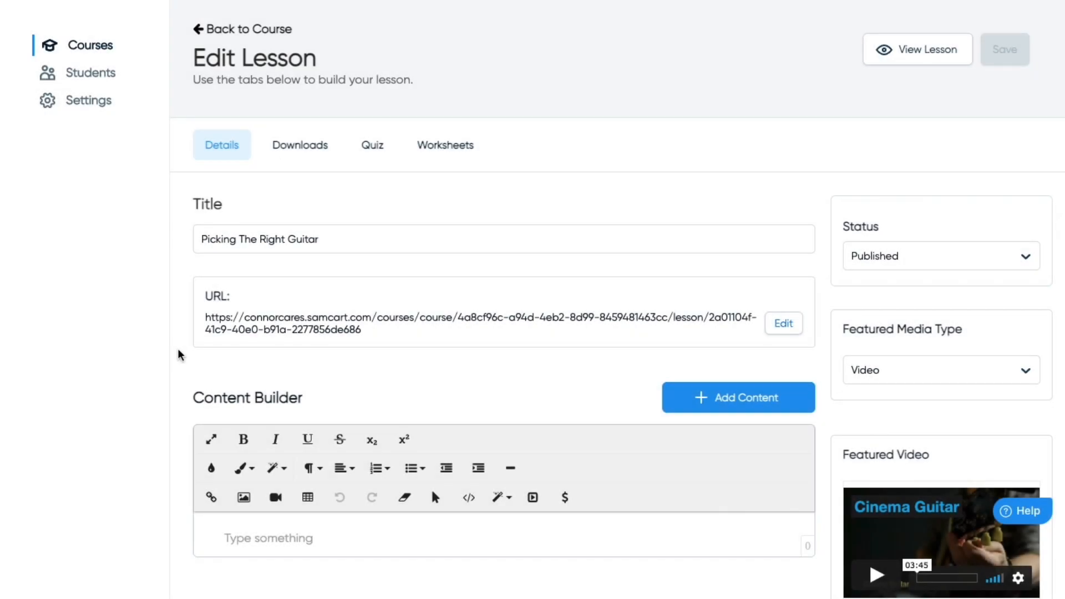
{"action": "scroll", "coordinate": [178, 354], "scroll_direction": "down", "scroll_amount": 1}
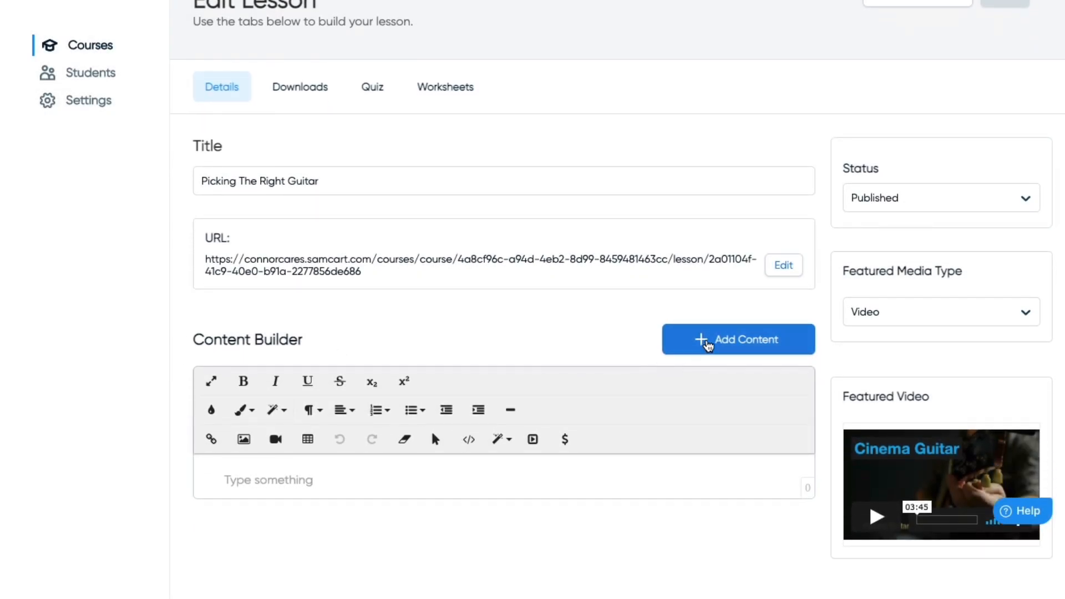
{"action": "left_click", "coordinate": [709, 344]}
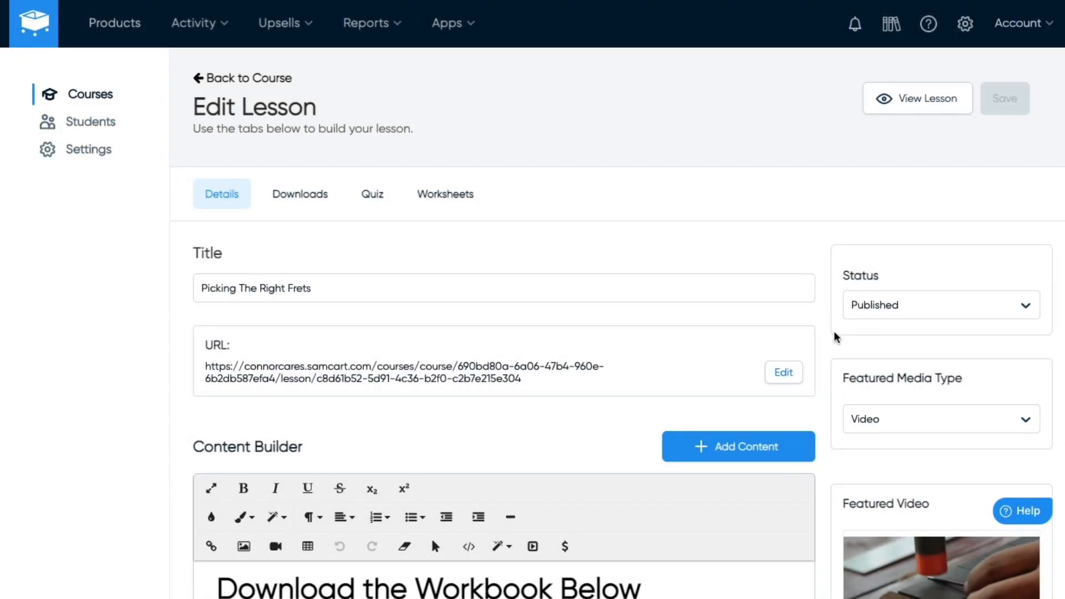
Step: In the Picking The Right Frets lesson, move the listening instructions text block above the Winter's Over Chord Progressions audio block
{"action": "scroll", "coordinate": [832, 336], "scroll_direction": "down", "scroll_amount": 3}
{"action": "scroll", "coordinate": [833, 336], "scroll_direction": "down", "scroll_amount": 3}
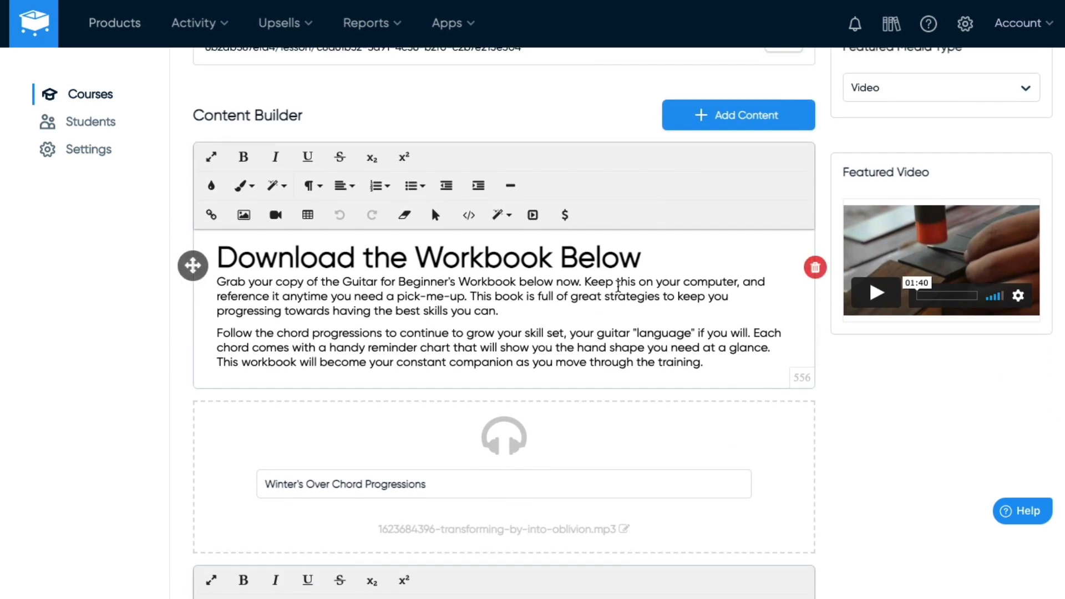
{"action": "scroll", "coordinate": [617, 286], "scroll_direction": "down", "scroll_amount": 3}
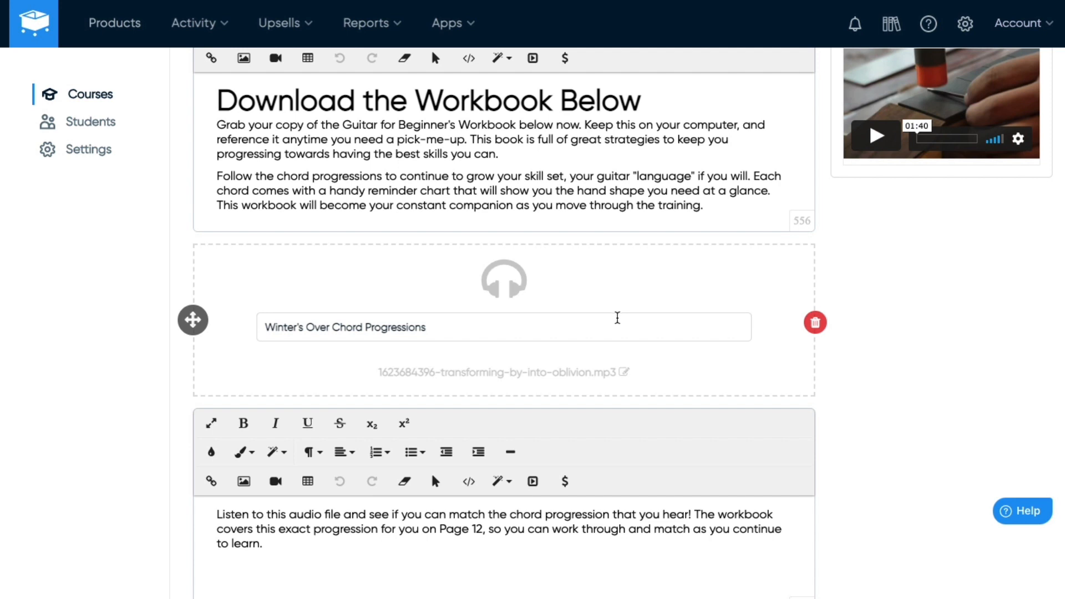
{"action": "scroll", "coordinate": [615, 320], "scroll_direction": "down", "scroll_amount": 4}
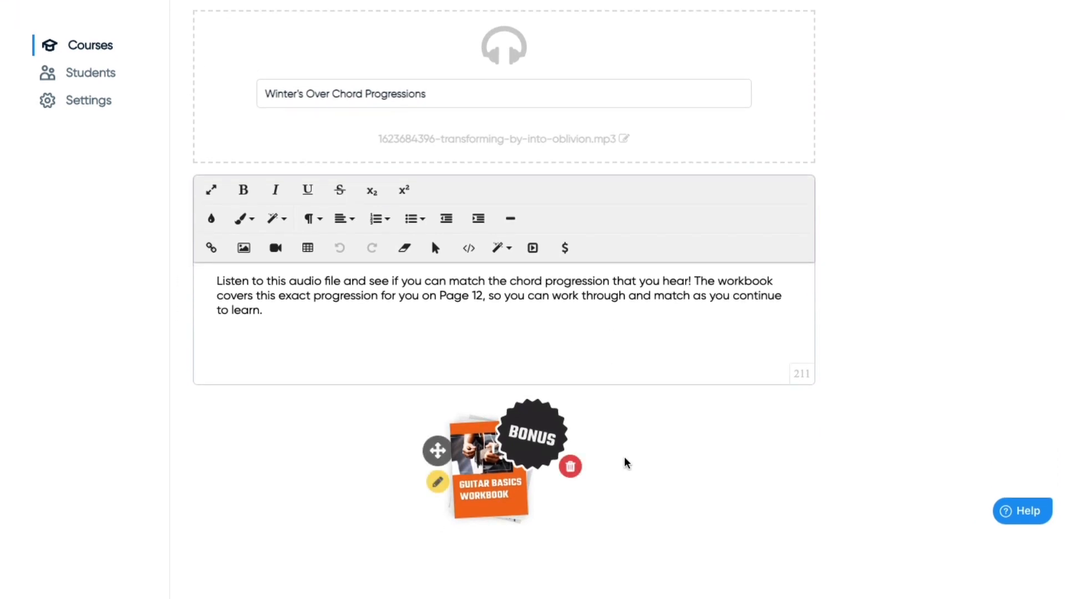
{"action": "scroll", "coordinate": [626, 461], "scroll_direction": "up", "scroll_amount": 3}
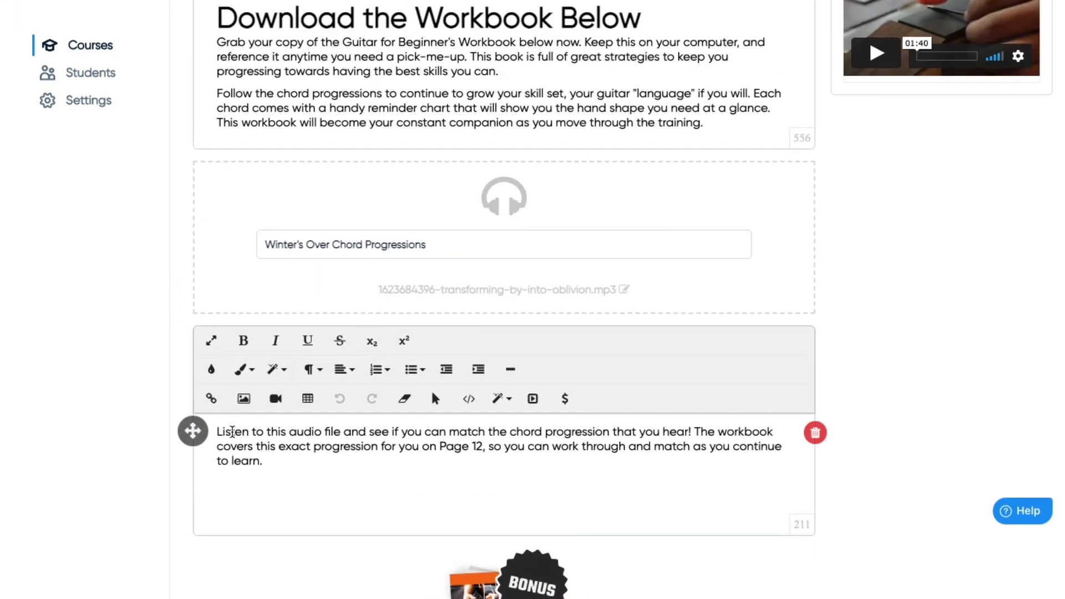
{"action": "left_click_drag", "start_coordinate": [193, 432], "coordinate": [197, 166]}
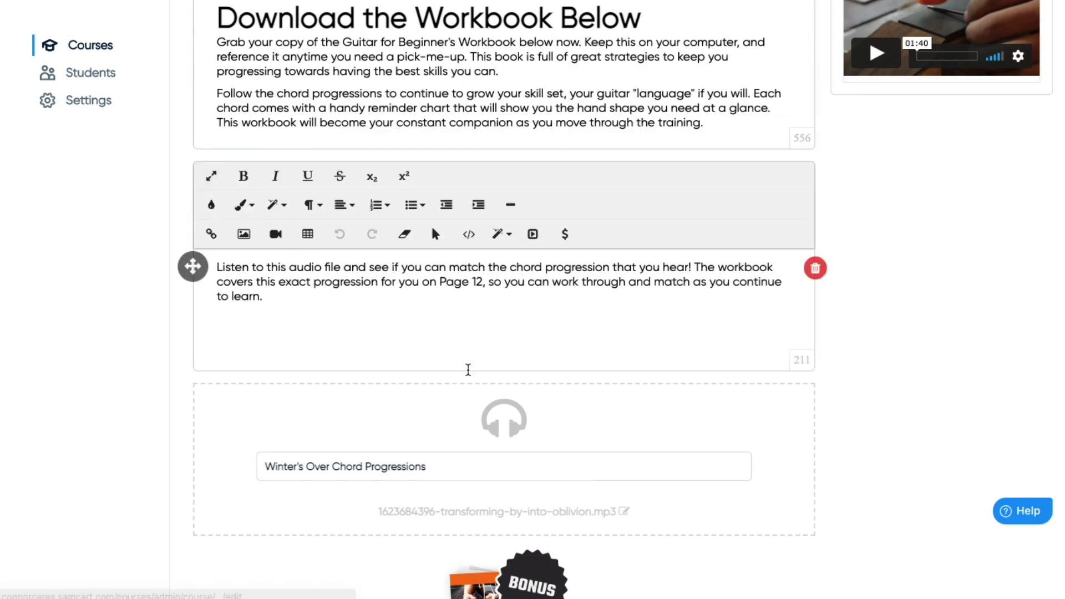
Step: Open the content options of the Picking The Right Frets lesson and preview the lesson's content as a student
{"action": "scroll", "coordinate": [447, 353], "scroll_direction": "up", "scroll_amount": 5}
{"action": "scroll", "coordinate": [729, 177], "scroll_direction": "up", "scroll_amount": 1}
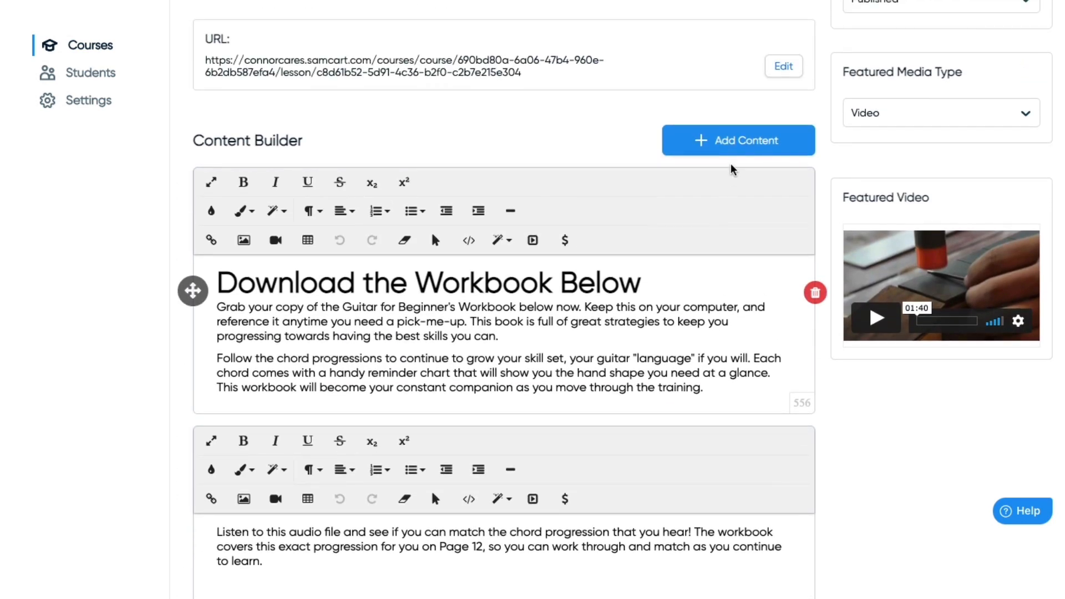
{"action": "left_click", "coordinate": [731, 142]}
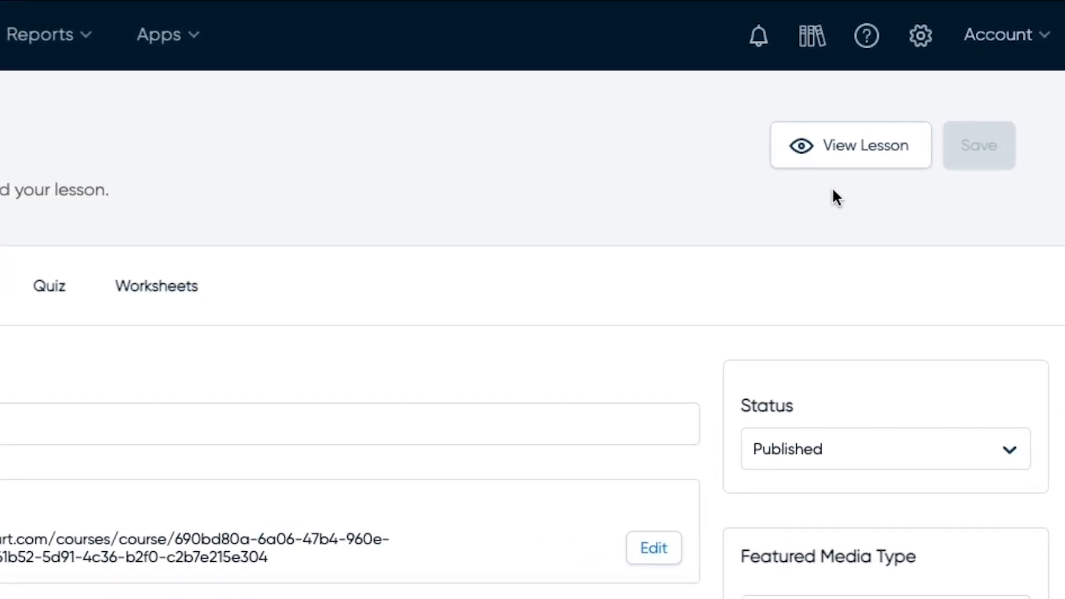
{"action": "left_click", "coordinate": [847, 156]}
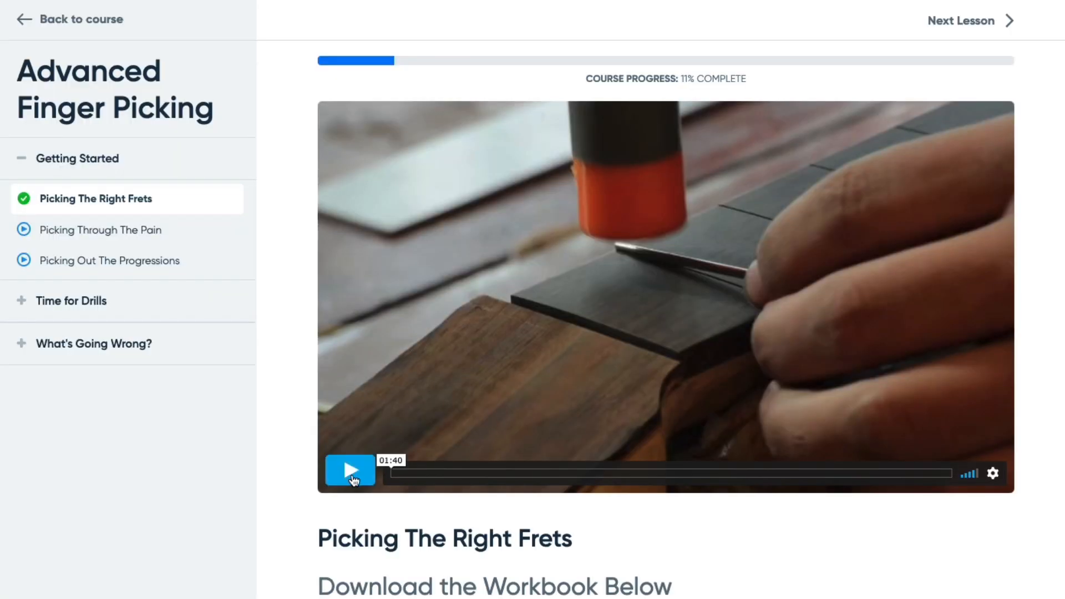
{"action": "scroll", "coordinate": [352, 479], "scroll_direction": "down", "scroll_amount": 10}
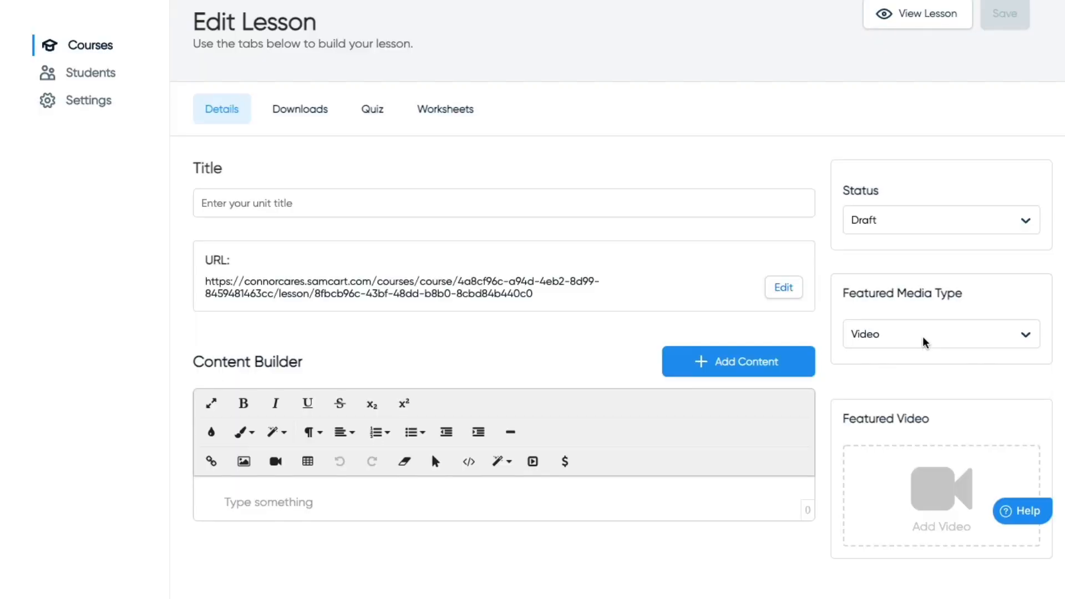
Step: Keep Video as the untitled lesson's featured media type and start adding its featured video
{"action": "left_click", "coordinate": [926, 342]}
{"action": "left_click", "coordinate": [927, 340]}
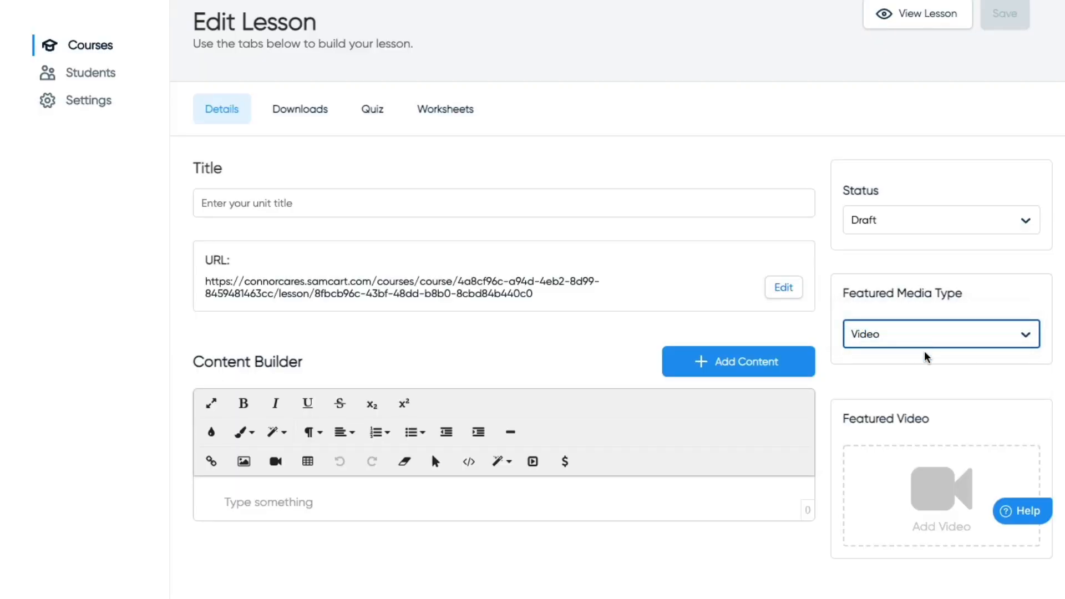
{"action": "left_click", "coordinate": [963, 530]}
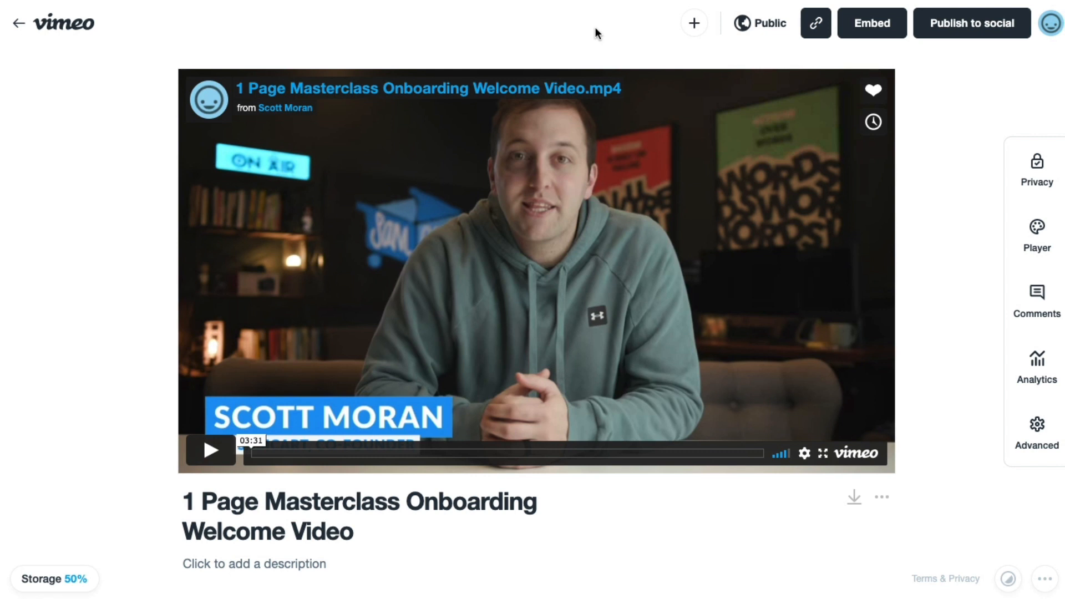
{"action": "left_click", "coordinate": [817, 28]}
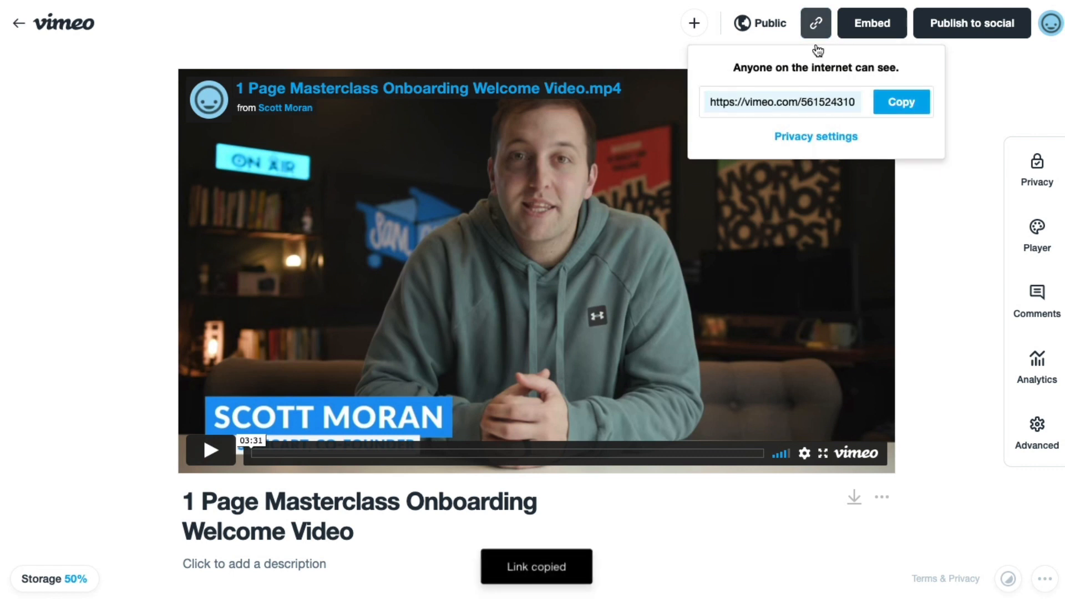
{"action": "left_click", "coordinate": [892, 110]}
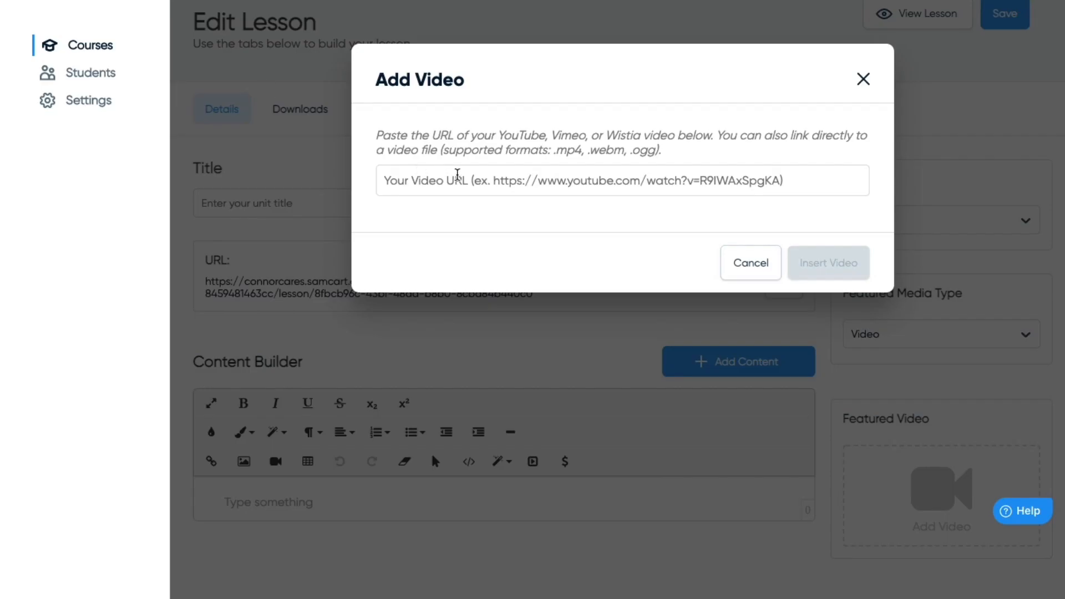
{"action": "left_click", "coordinate": [457, 176]}
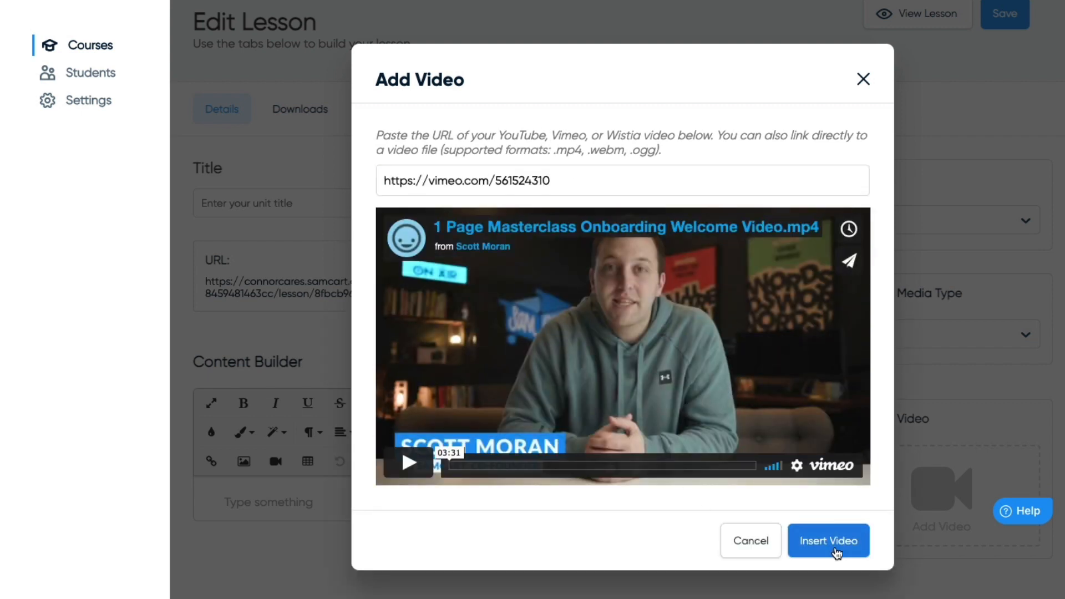
{"action": "left_click", "coordinate": [837, 551]}
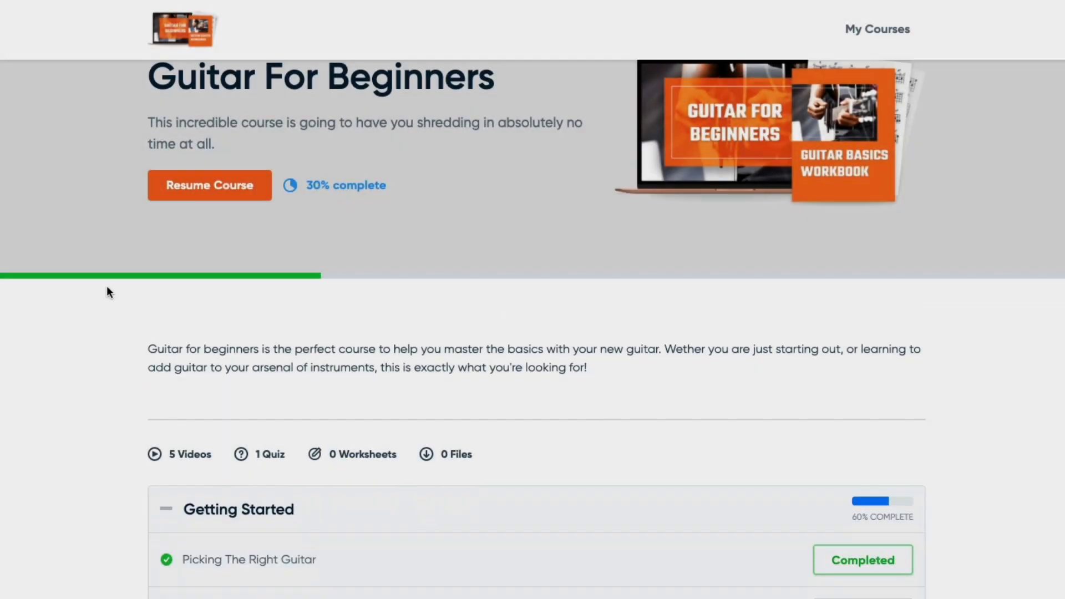
Step: Open the Basic Chord Progressions lesson from the student course page and play a few seconds of its Vimeo video
{"action": "scroll", "coordinate": [697, 424], "scroll_direction": "down", "scroll_amount": 2}
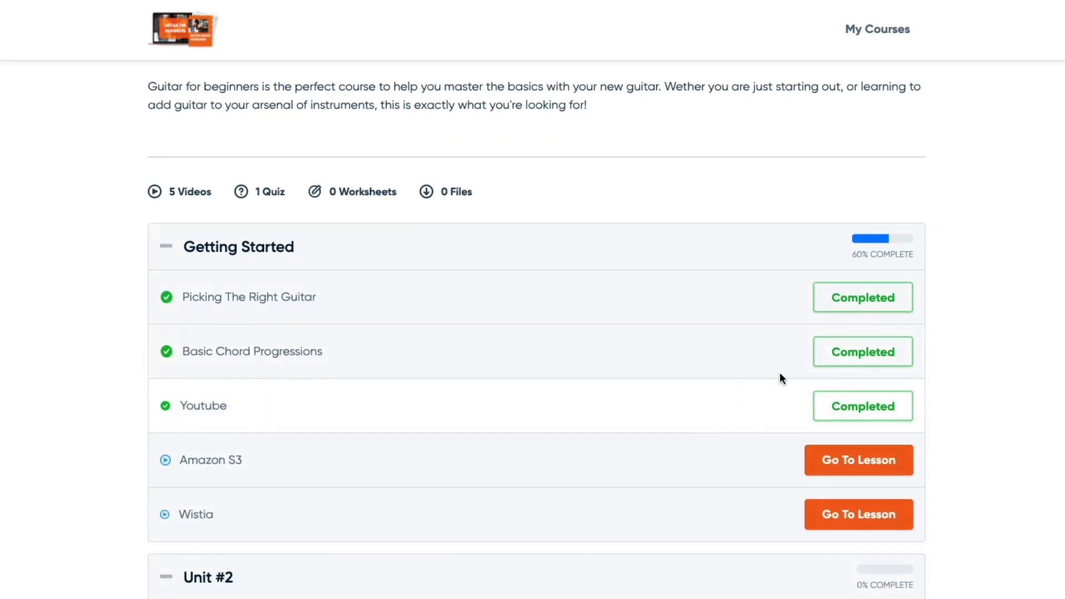
{"action": "left_click", "coordinate": [847, 358]}
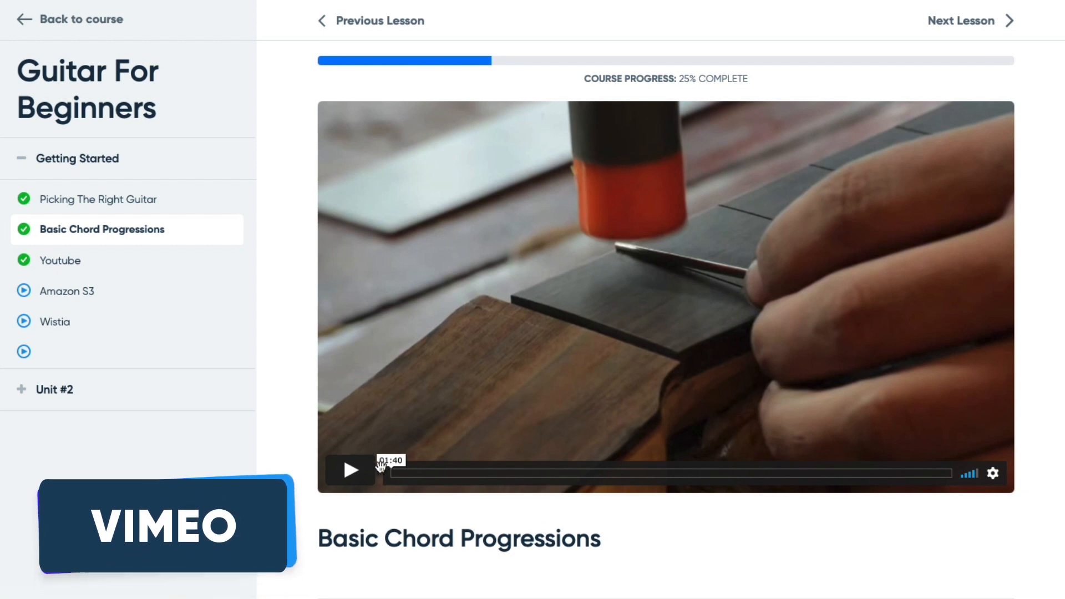
{"action": "left_click", "coordinate": [363, 473]}
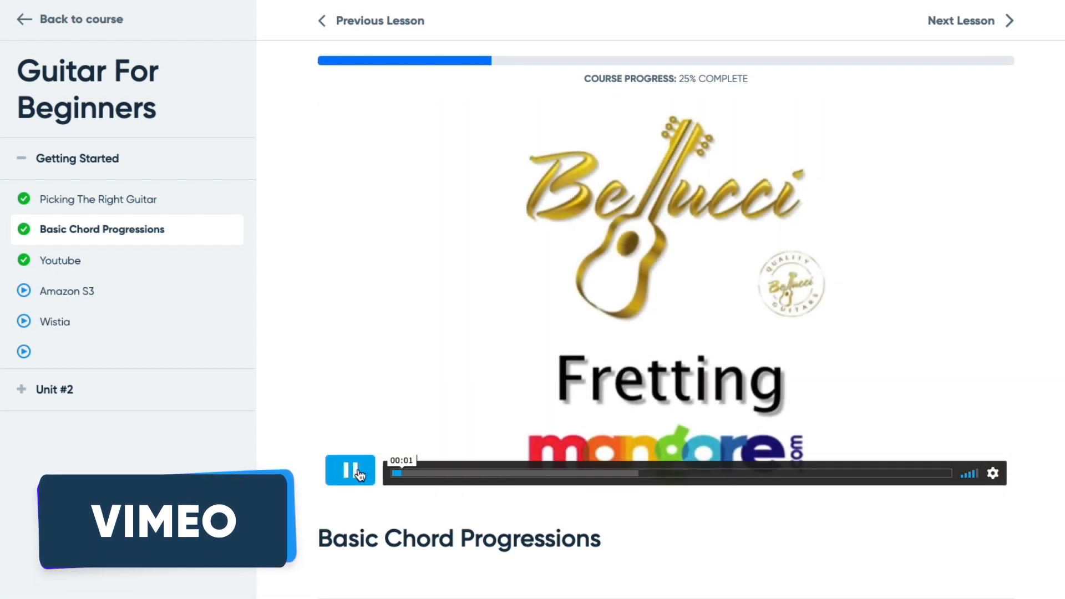
{"action": "left_click", "coordinate": [358, 473]}
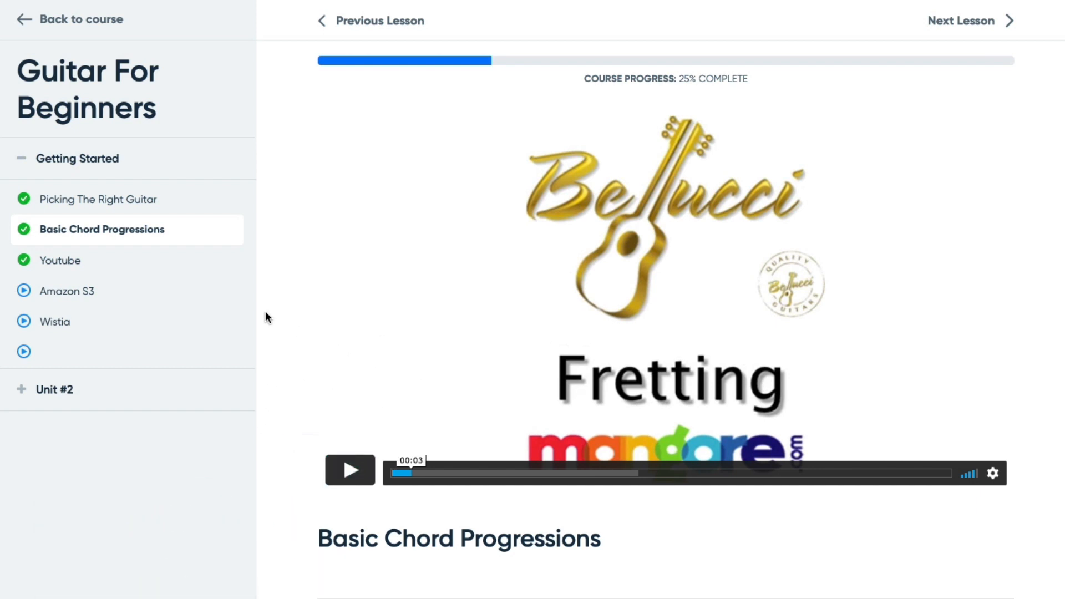
Step: Play the featured videos of the Youtube and Amazon S3 lessons in the student view
{"action": "left_click", "coordinate": [99, 269]}
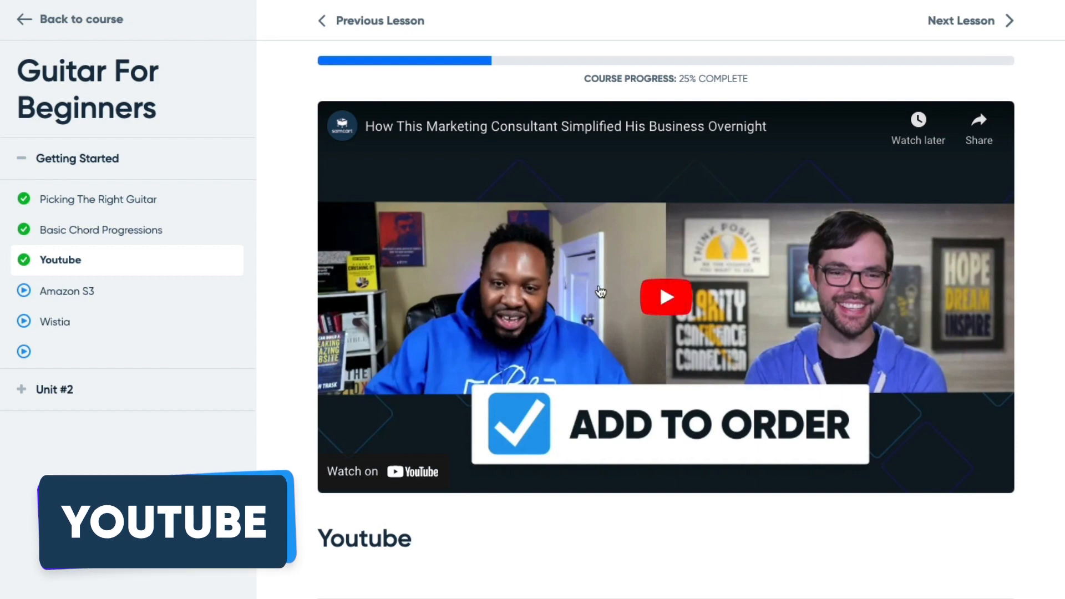
{"action": "left_click", "coordinate": [666, 297]}
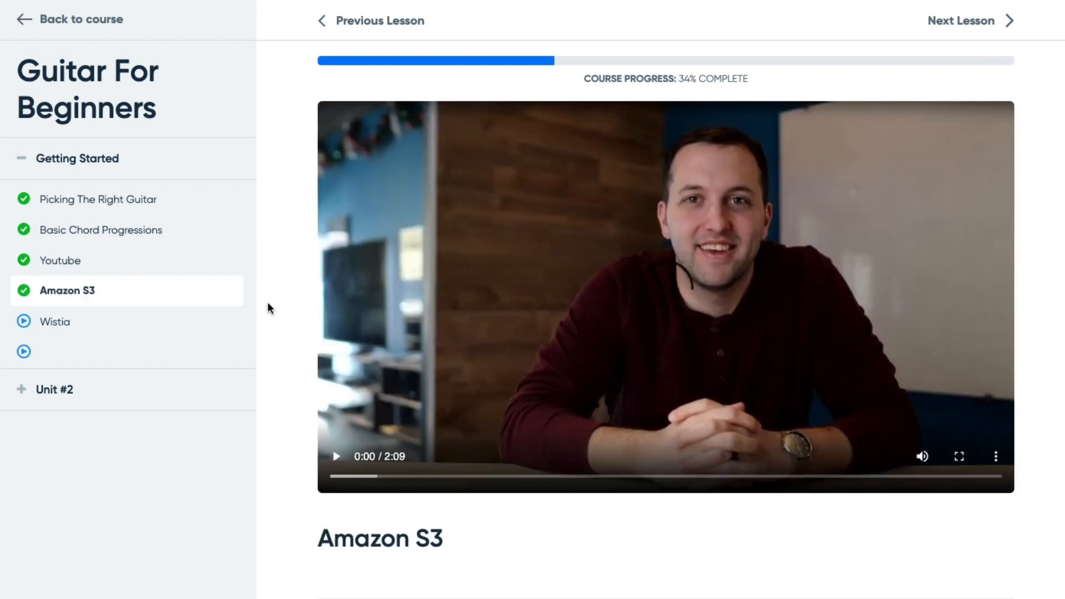
{"action": "left_click", "coordinate": [335, 460]}
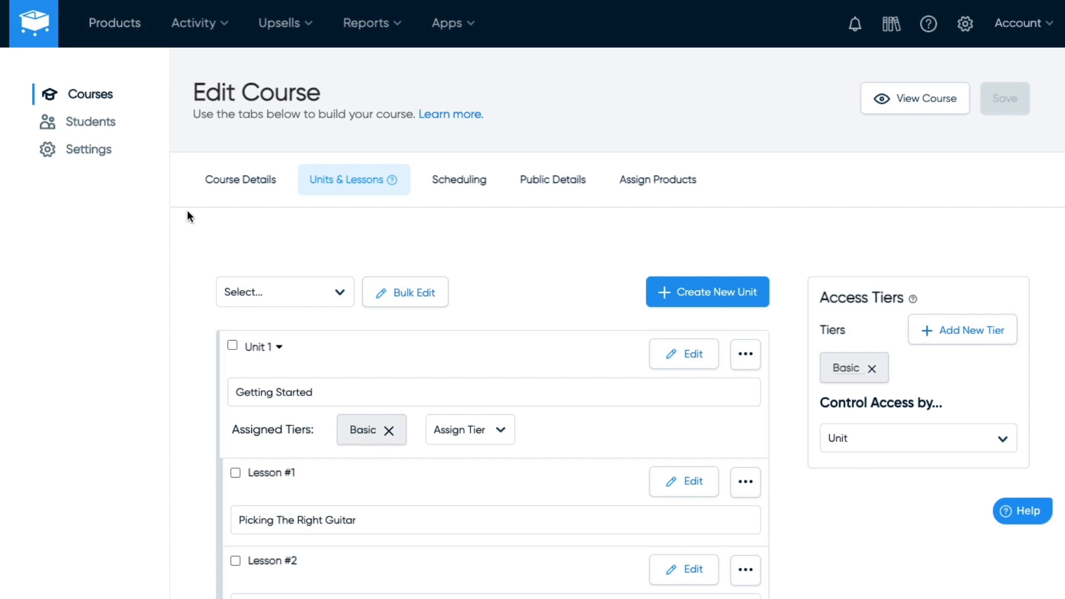
Step: Open the Picking The Right Guitar lesson of the Getting Started unit for editing and bring up its quiz questions
{"action": "scroll", "coordinate": [191, 312], "scroll_direction": "down", "scroll_amount": 3}
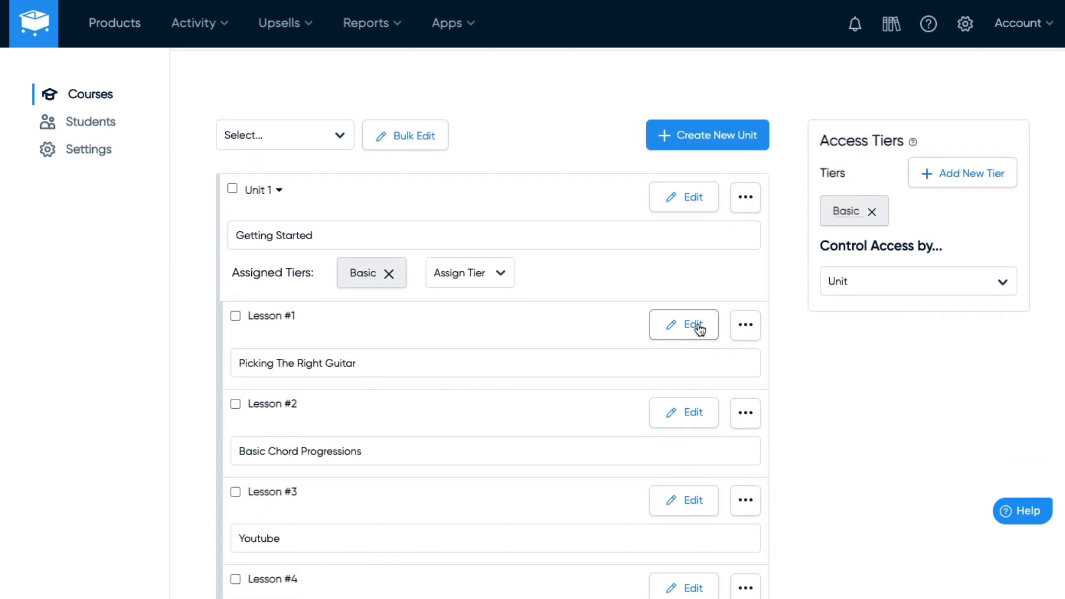
{"action": "left_click", "coordinate": [700, 330]}
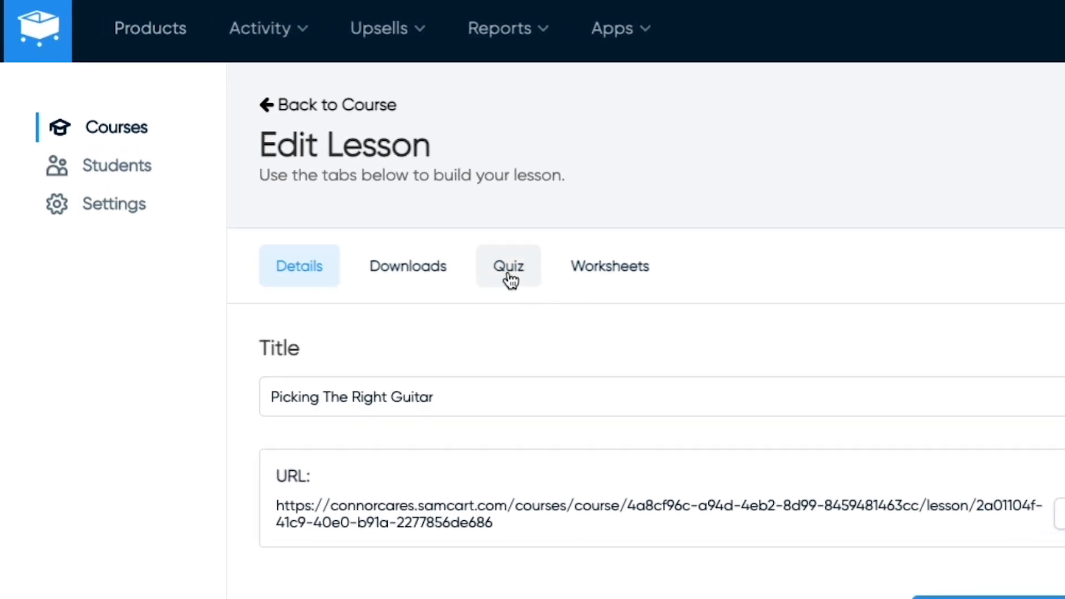
{"action": "left_click", "coordinate": [510, 279]}
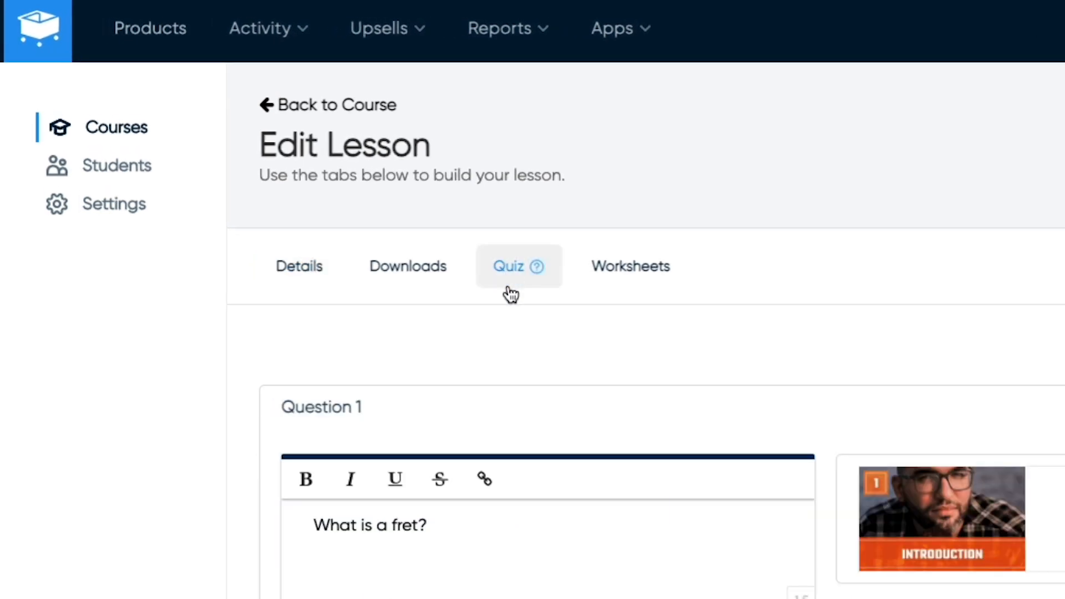
{"action": "scroll", "coordinate": [260, 313], "scroll_direction": "down", "scroll_amount": 5}
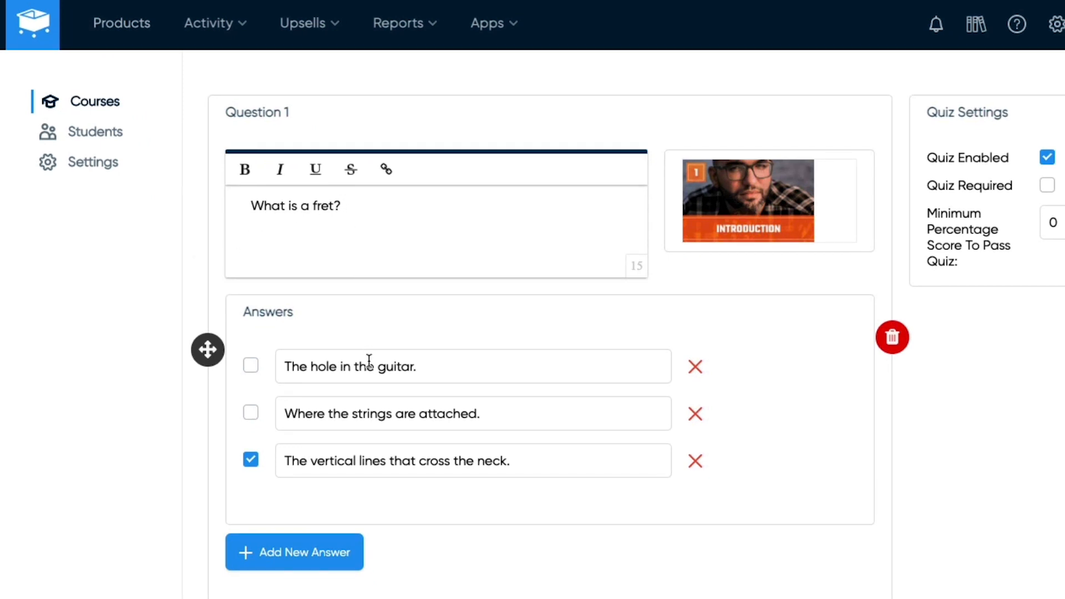
Step: Try out the other answers to "What is a fret?" as correct, ending on "The vertical lines that cross the neck."
{"action": "left_click", "coordinate": [250, 413]}
{"action": "left_click", "coordinate": [251, 368]}
{"action": "left_click", "coordinate": [251, 414]}
{"action": "left_click", "coordinate": [251, 461]}
Step: Enter "What is a guitar?" as the text of Question 3 in the quiz
{"action": "scroll", "coordinate": [209, 434], "scroll_direction": "down", "scroll_amount": 9}
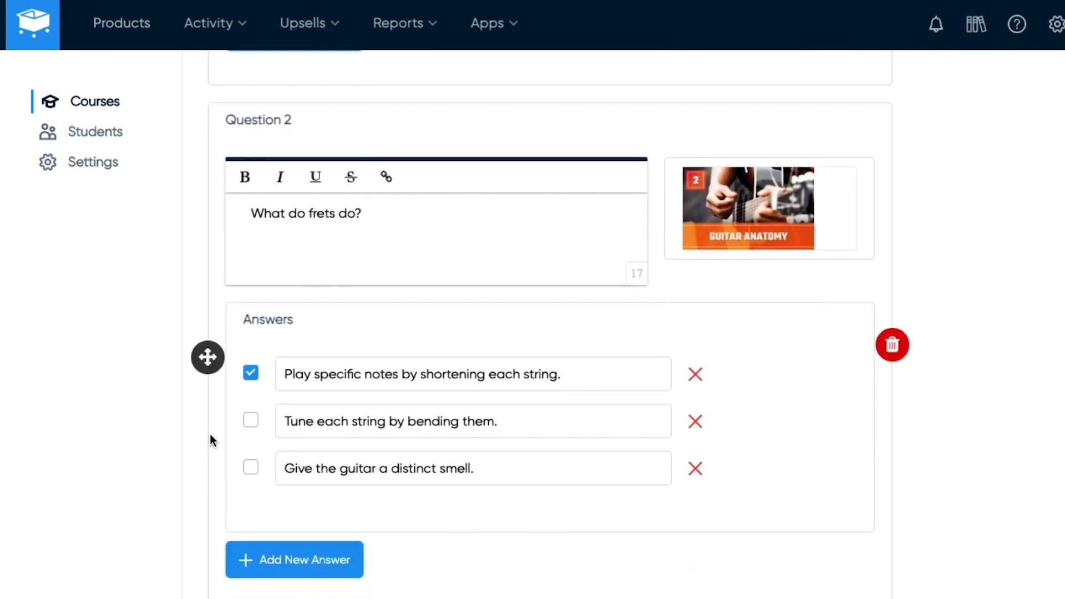
{"action": "scroll", "coordinate": [211, 434], "scroll_direction": "down", "scroll_amount": 1}
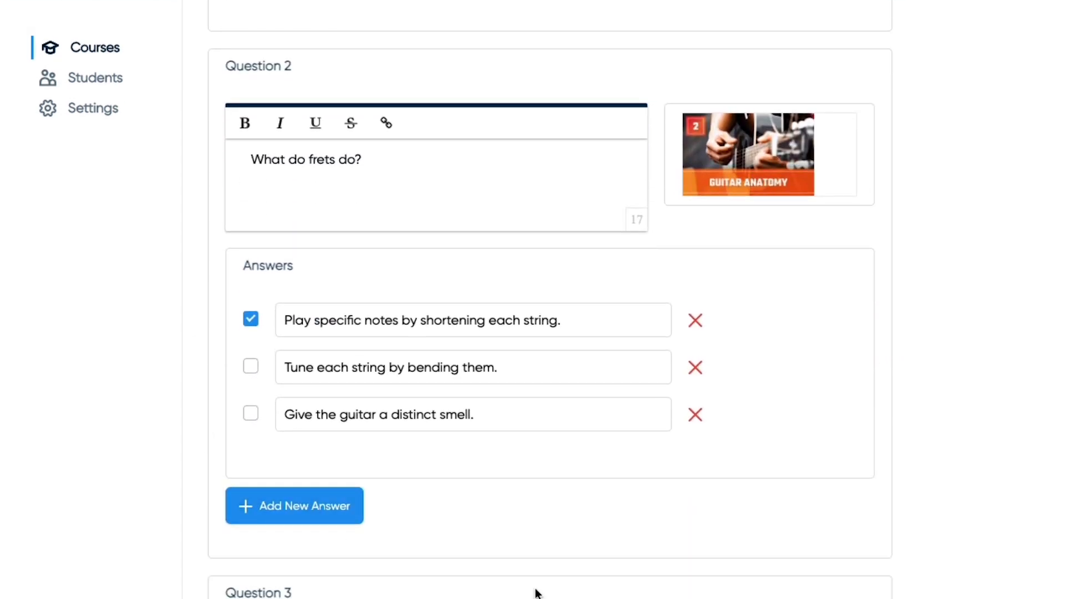
{"action": "scroll", "coordinate": [457, 526], "scroll_direction": "down", "scroll_amount": 5}
{"action": "left_click", "coordinate": [391, 404]}
{"action": "type", "text": "What is a guitar?"}
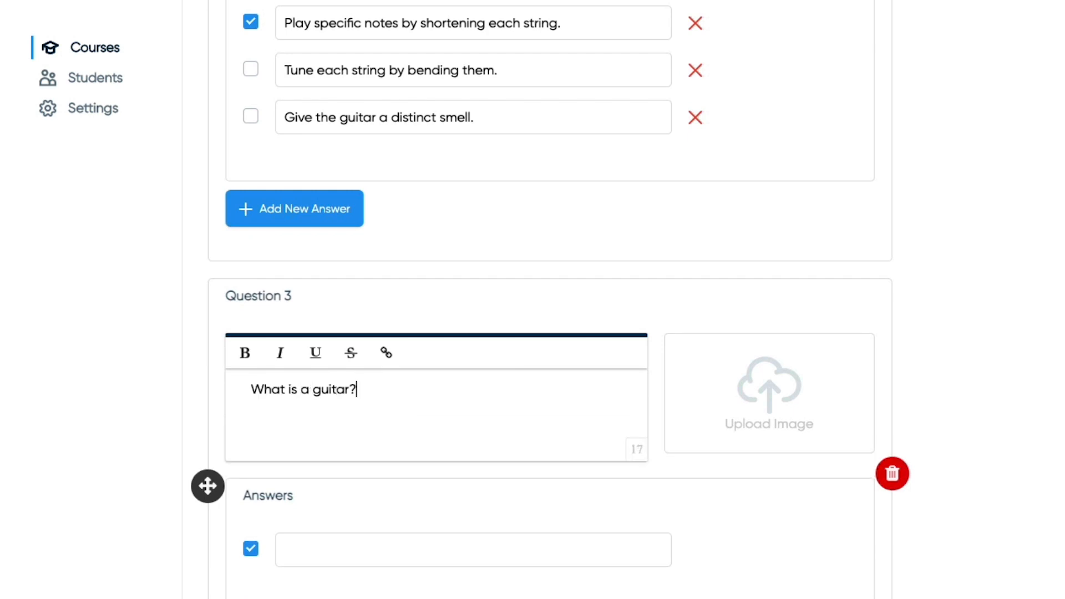
Step: Enter "A musical instrument." and "A language spoken in the middle ages." as the first two answers of Question 3
{"action": "scroll", "coordinate": [398, 418], "scroll_direction": "down", "scroll_amount": 2}
{"action": "left_click", "coordinate": [361, 454]}
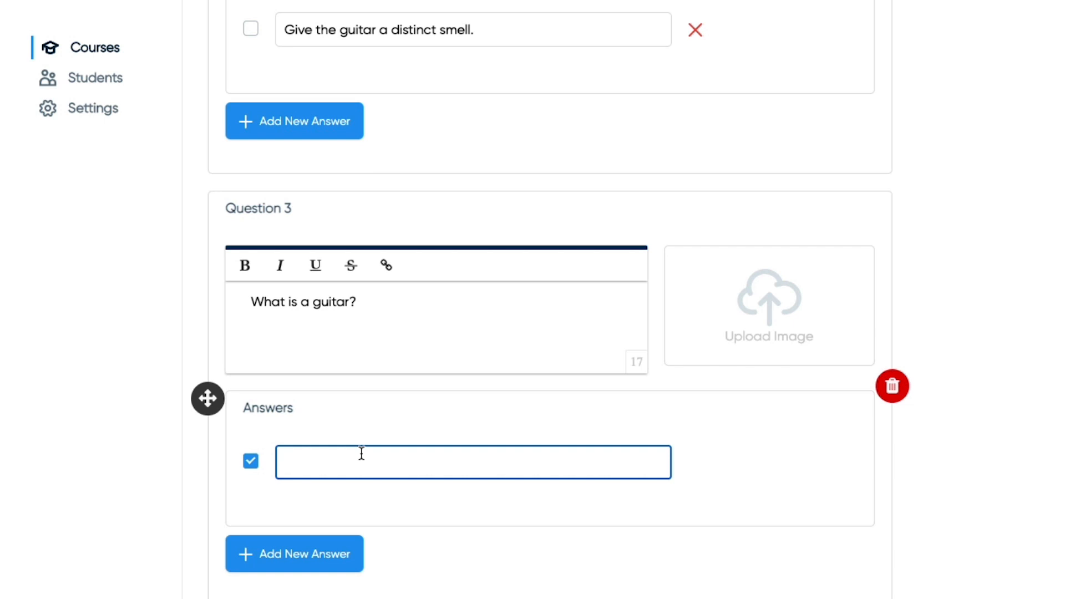
{"action": "type", "text": "A musical instrument."}
{"action": "key", "text": "Return"}
{"action": "type", "text": "A pot"}
{"action": "key", "text": "BackSpace"}
{"action": "key", "text": "BackSpace"}
{"action": "key", "text": "BackSpace"}
{"action": "key", "text": "BackSpace"}
{"action": "key", "text": "BackSpace"}
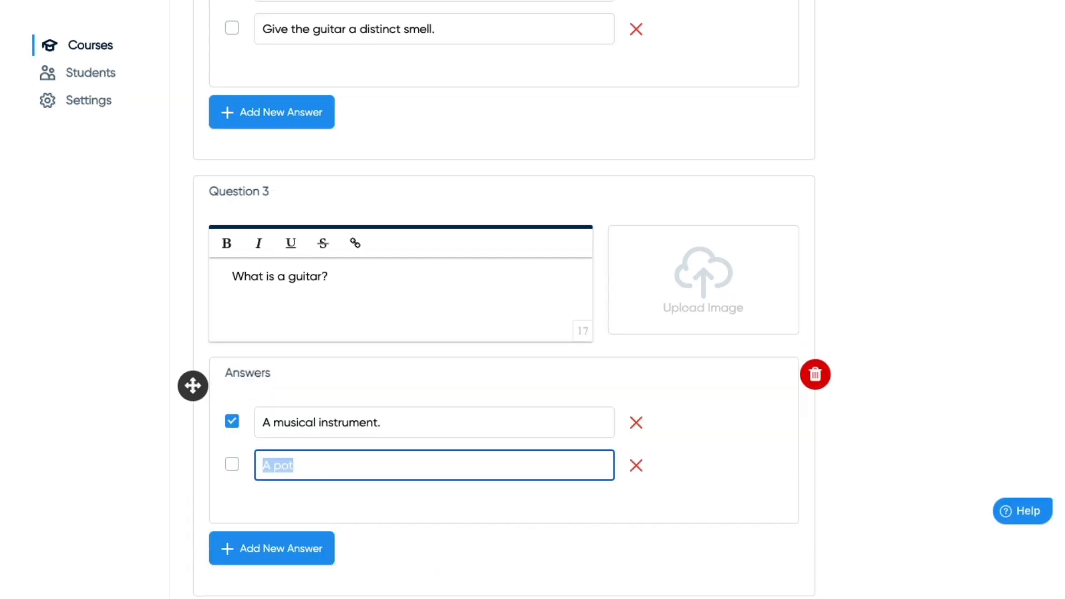
{"action": "type", "text": "A language spoken in the middle ages."}
Step: Add "A kitchen utensil popular in California." as the third answer of Question 3
{"action": "key", "text": "Return"}
{"action": "type", "text": "A book"}
{"action": "key", "text": "BackSpace"}
{"action": "key", "text": "BackSpace"}
{"action": "key", "text": "BackSpace"}
{"action": "key", "text": "BackSpace"}
{"action": "key", "text": "BackSpace"}
{"action": "key", "text": "BackSpace"}
{"action": "key", "text": "BackSpace"}
{"action": "type", "text": "A kith"}
{"action": "key", "text": "BackSpace"}
{"action": "type", "text": "chen utensil popular in California."}
{"action": "scroll", "coordinate": [190, 472], "scroll_direction": "down", "scroll_amount": 1}
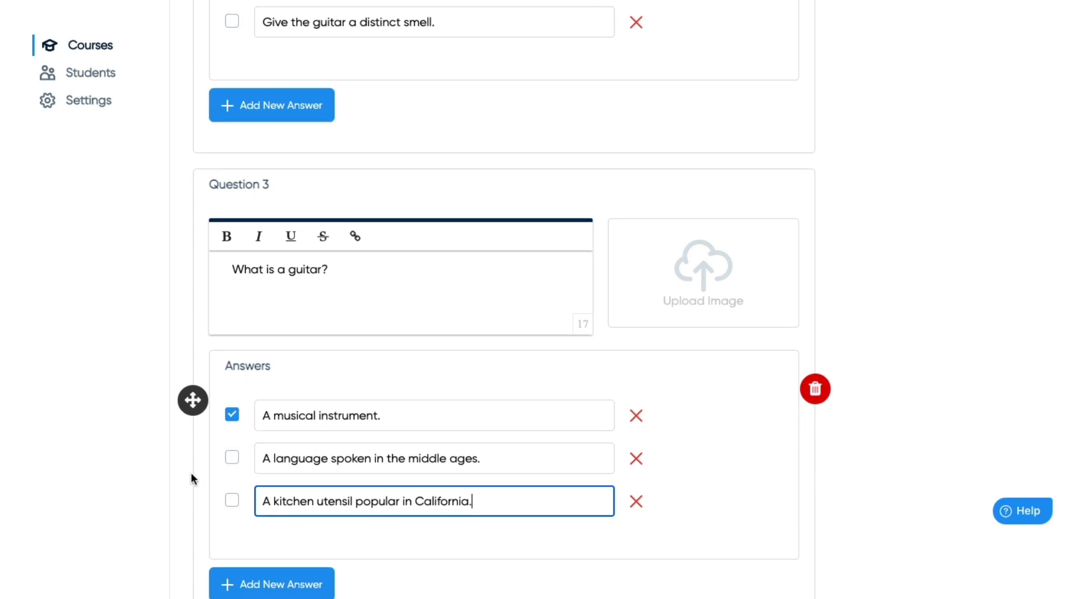
Step: Try the other answers of Question 3 as correct, settle on "A musical instrument." and save the lesson
{"action": "scroll", "coordinate": [190, 474], "scroll_direction": "down", "scroll_amount": 1}
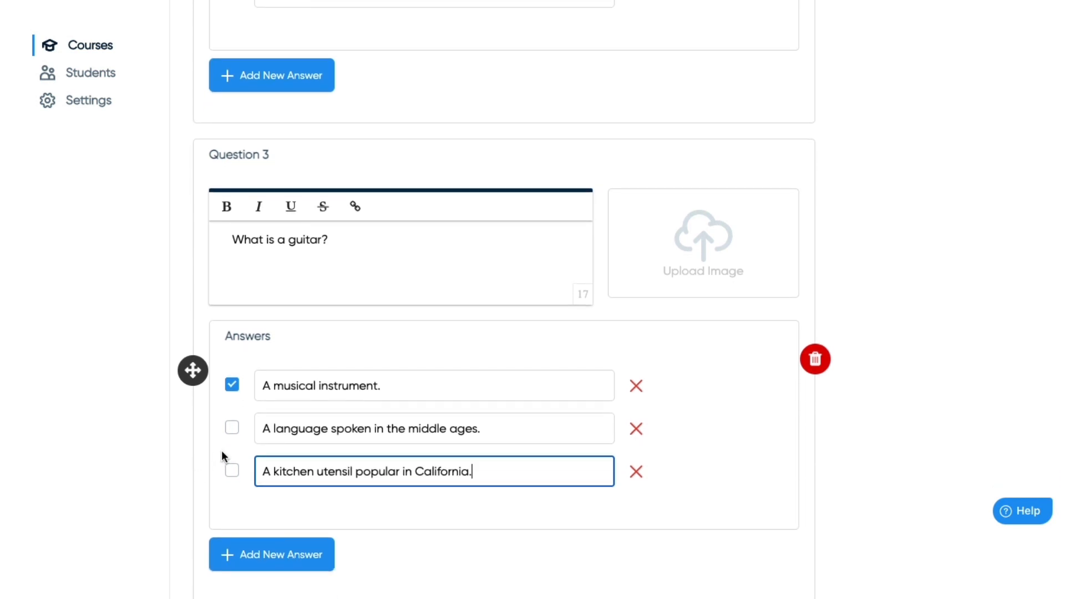
{"action": "left_click", "coordinate": [232, 429]}
{"action": "left_click", "coordinate": [233, 472]}
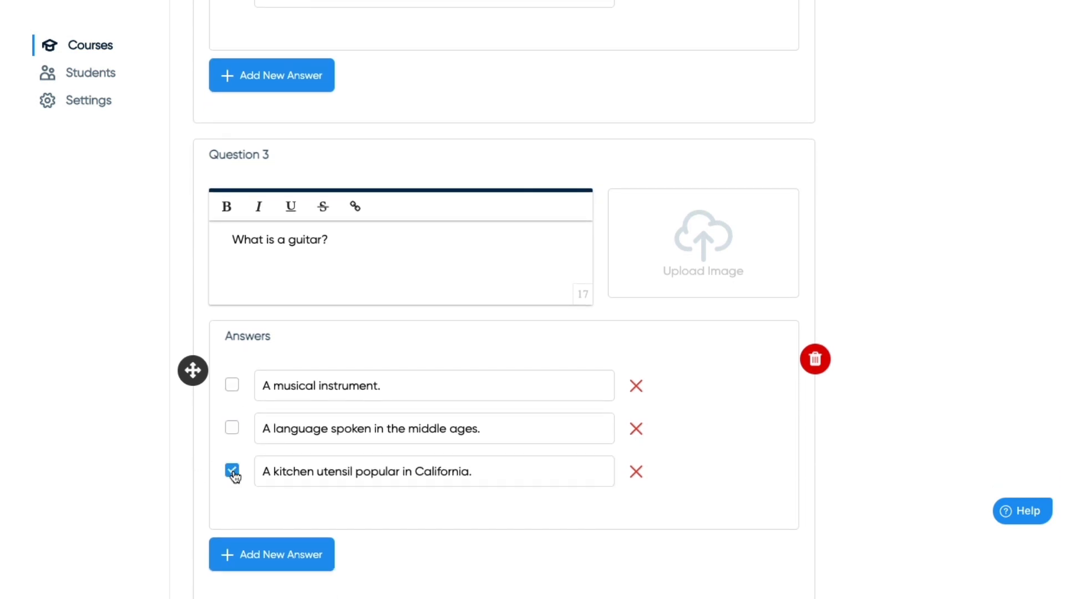
{"action": "left_click", "coordinate": [233, 428]}
{"action": "left_click", "coordinate": [232, 389]}
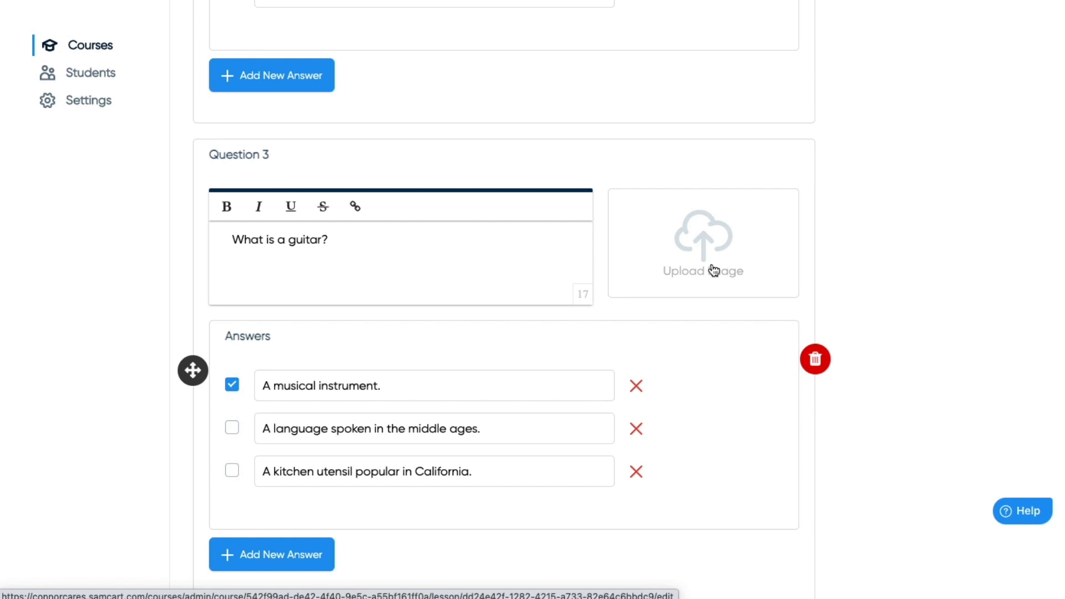
{"action": "scroll", "coordinate": [714, 270], "scroll_direction": "up", "scroll_amount": 15}
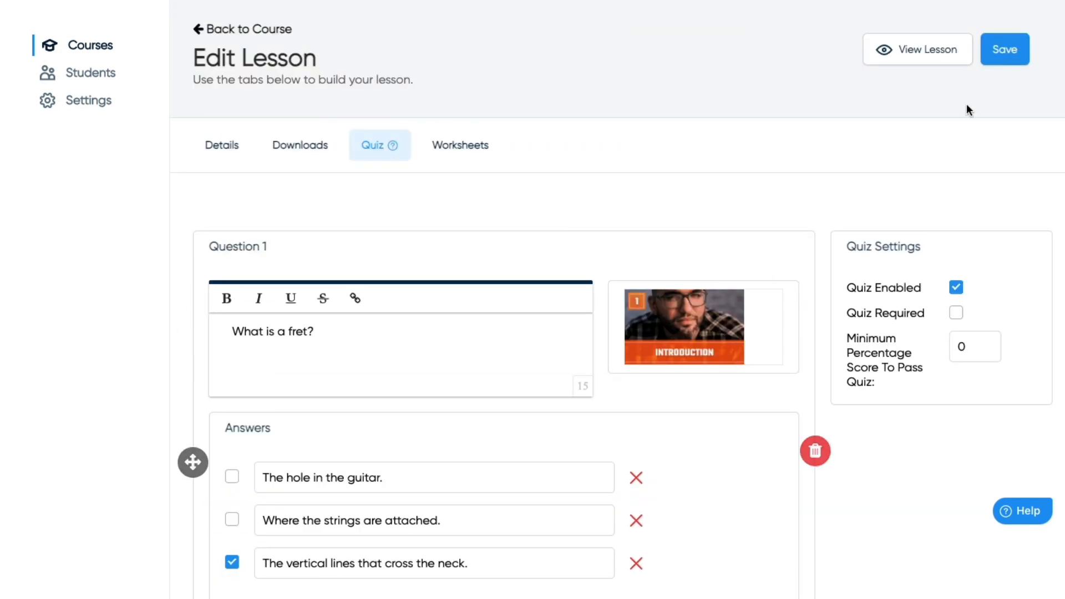
{"action": "left_click", "coordinate": [1004, 50]}
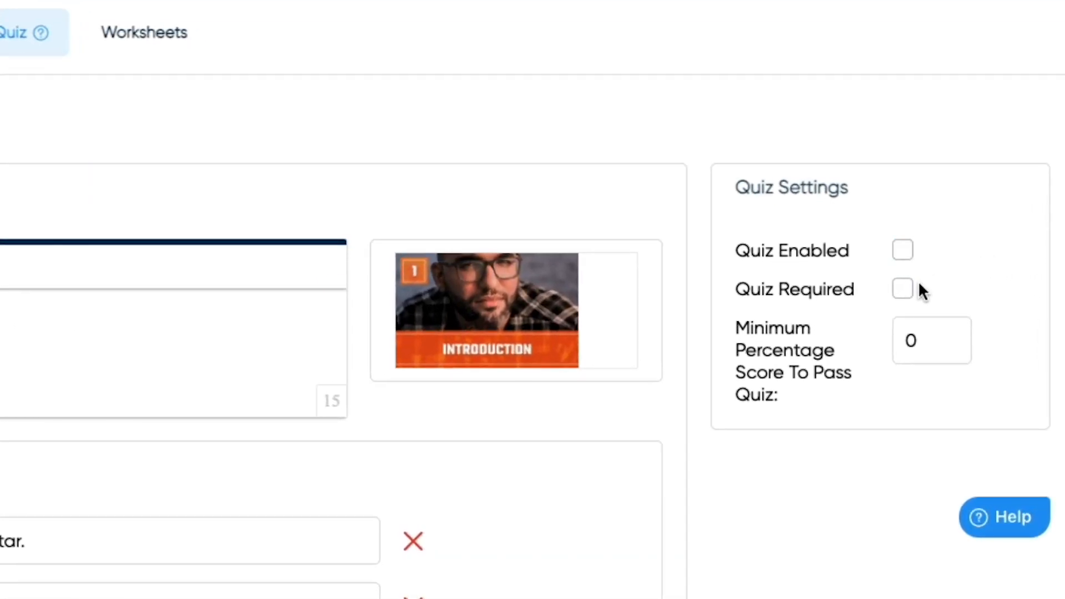
Step: Make the quiz enabled and required with a minimum passing score of 100 percent, and save the lesson
{"action": "left_click", "coordinate": [903, 289]}
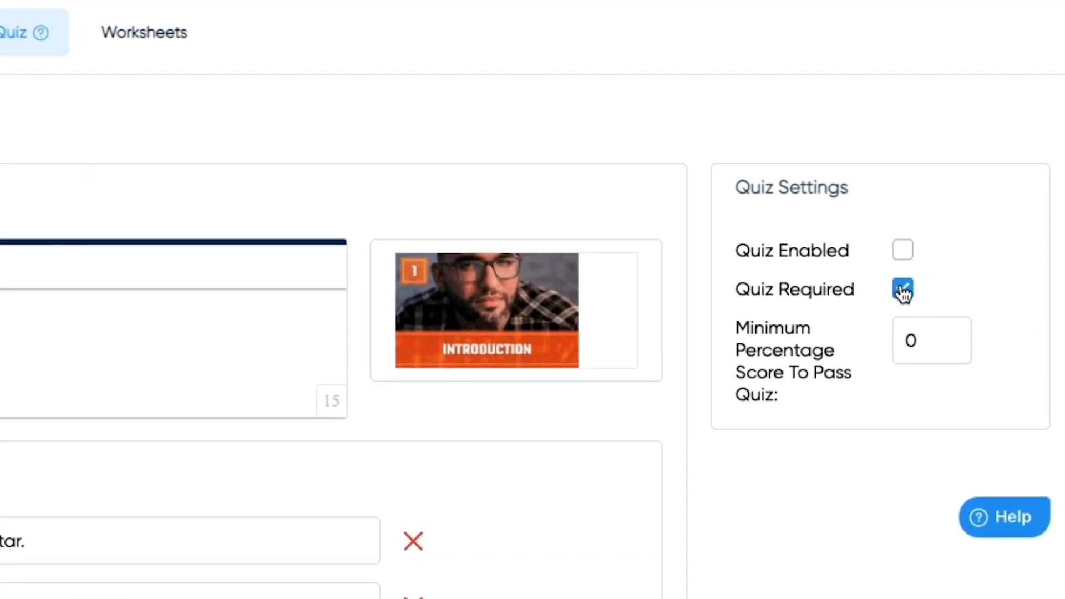
{"action": "left_click", "coordinate": [924, 338]}
{"action": "type", "text": "100"}
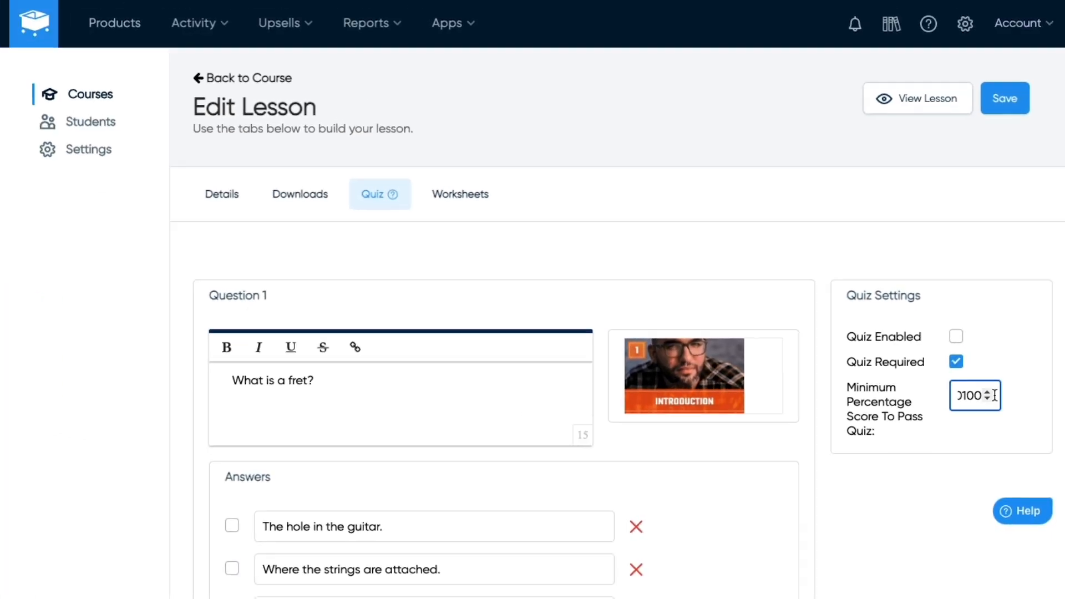
{"action": "double_click", "coordinate": [970, 396]}
{"action": "type", "text": "100"}
{"action": "left_click", "coordinate": [957, 337]}
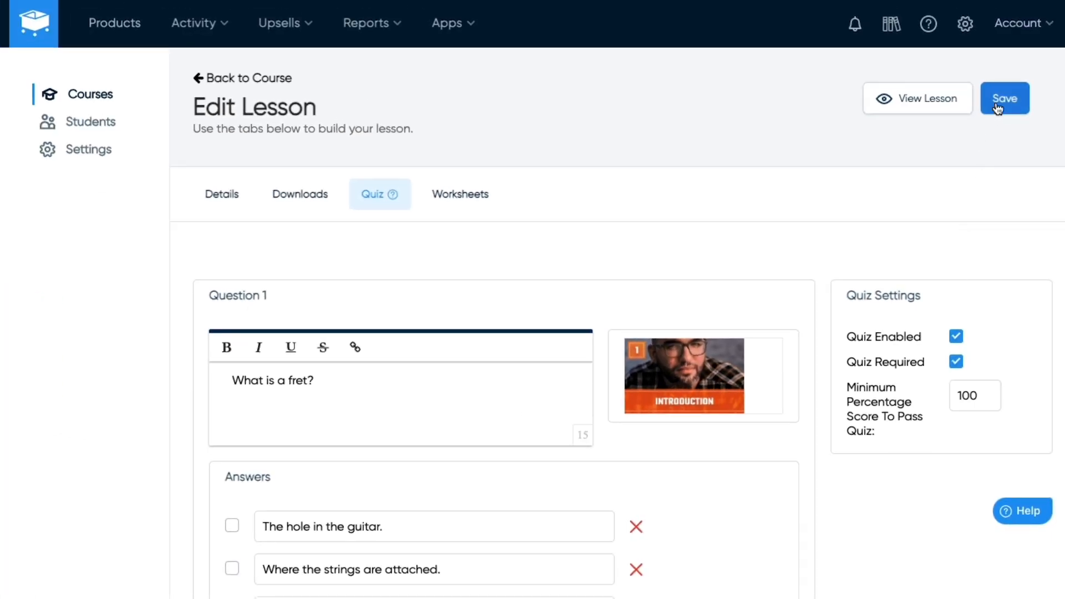
{"action": "left_click", "coordinate": [998, 109]}
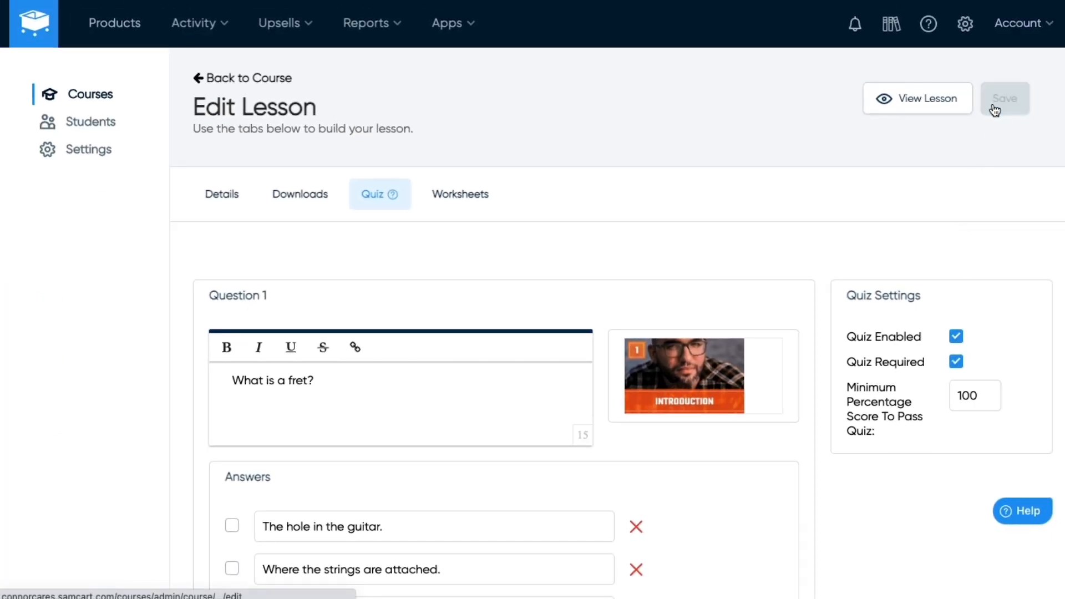
Step: Take the lesson's quiz as a student, choosing the correct answer to all three questions, and continue to the next lesson
{"action": "left_click", "coordinate": [884, 110]}
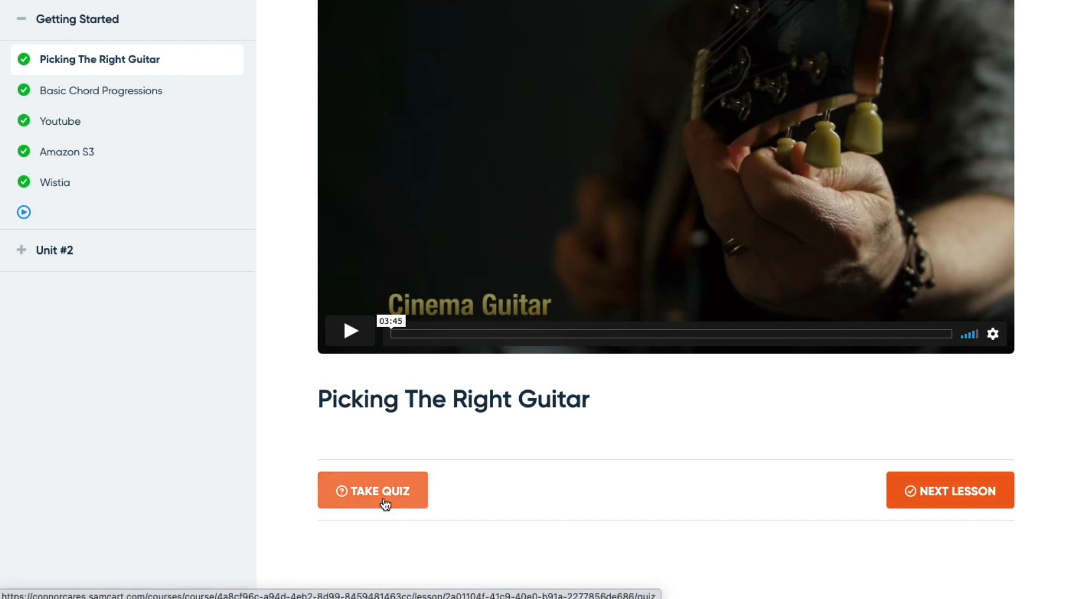
{"action": "left_click", "coordinate": [387, 504]}
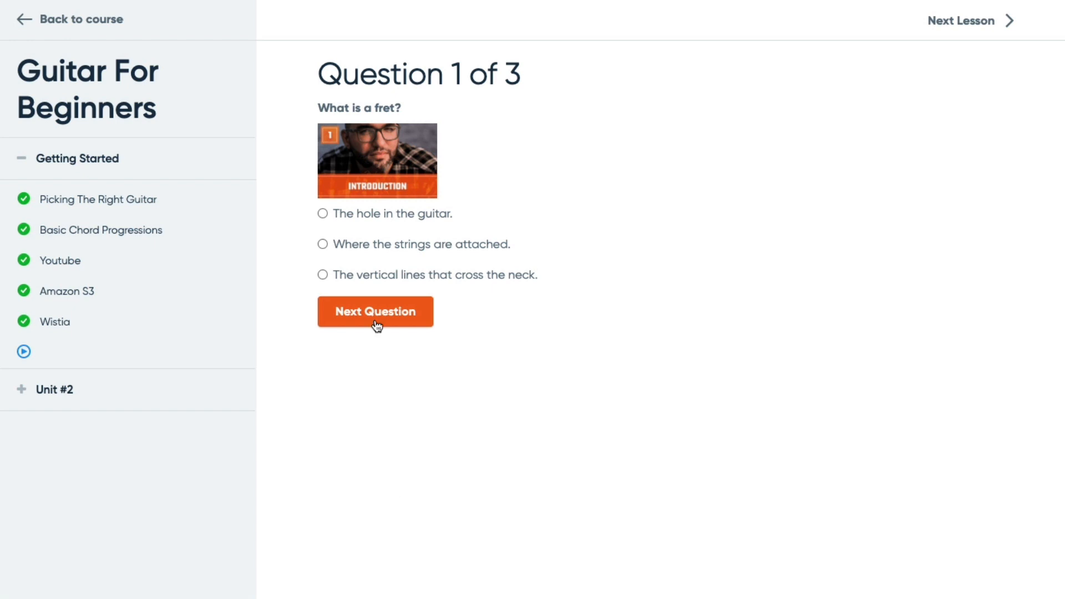
{"action": "left_click", "coordinate": [382, 322]}
{"action": "left_click", "coordinate": [322, 214]}
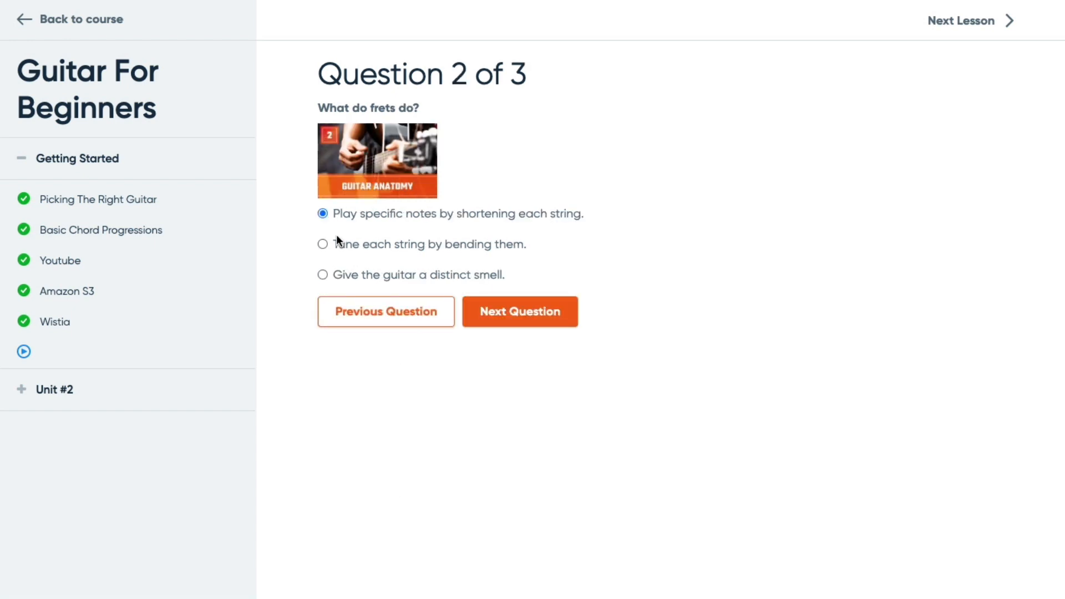
{"action": "left_click", "coordinate": [519, 311]}
{"action": "left_click", "coordinate": [323, 132]}
{"action": "left_click", "coordinate": [521, 234]}
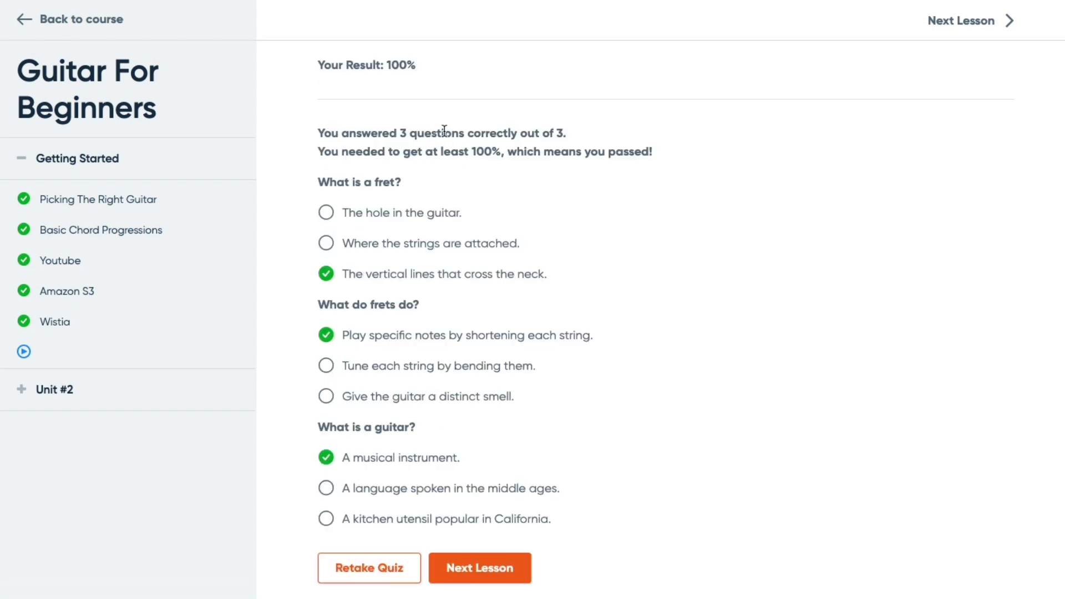
{"action": "left_click", "coordinate": [477, 567]}
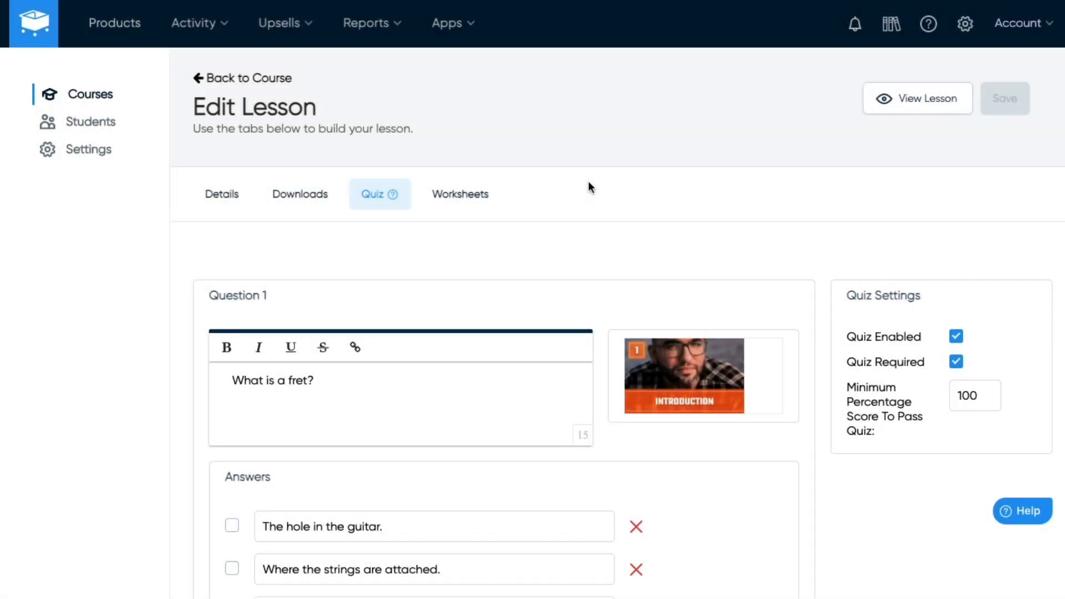
Step: Create a new worksheet for the Picking The Right Guitar lesson and bring up its editing options
{"action": "left_click", "coordinate": [452, 201]}
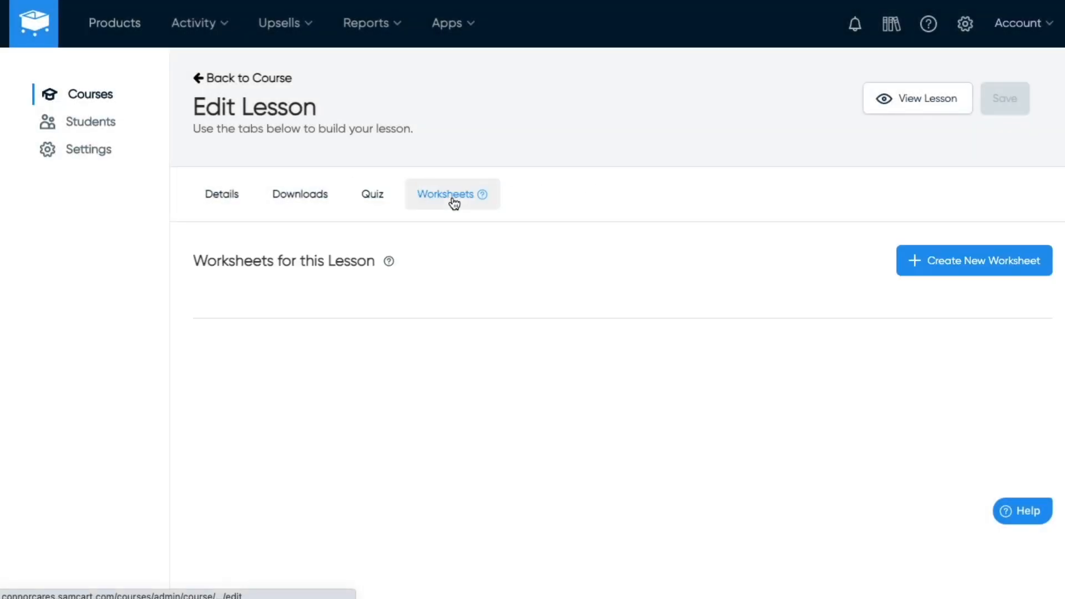
{"action": "left_click", "coordinate": [950, 269]}
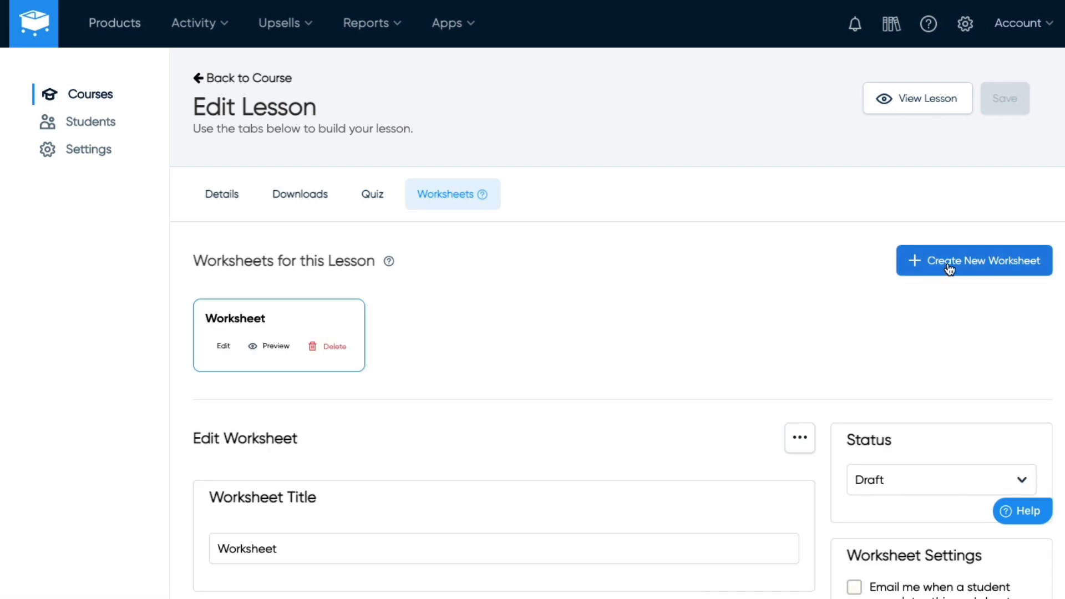
{"action": "scroll", "coordinate": [724, 319], "scroll_direction": "down", "scroll_amount": 2}
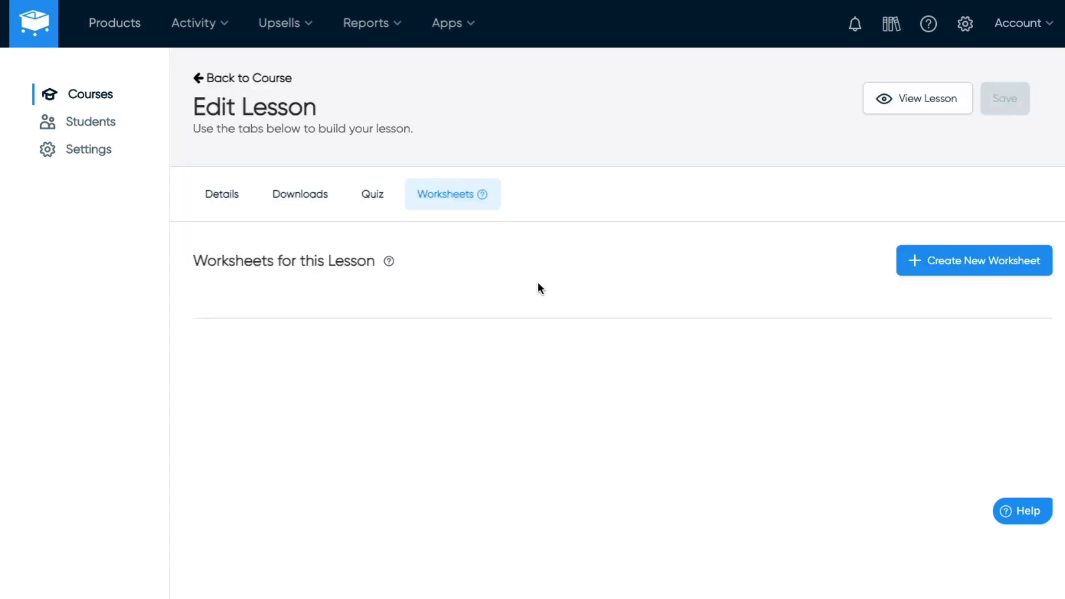
{"action": "left_click", "coordinate": [927, 266]}
{"action": "scroll", "coordinate": [559, 297], "scroll_direction": "down", "scroll_amount": 3}
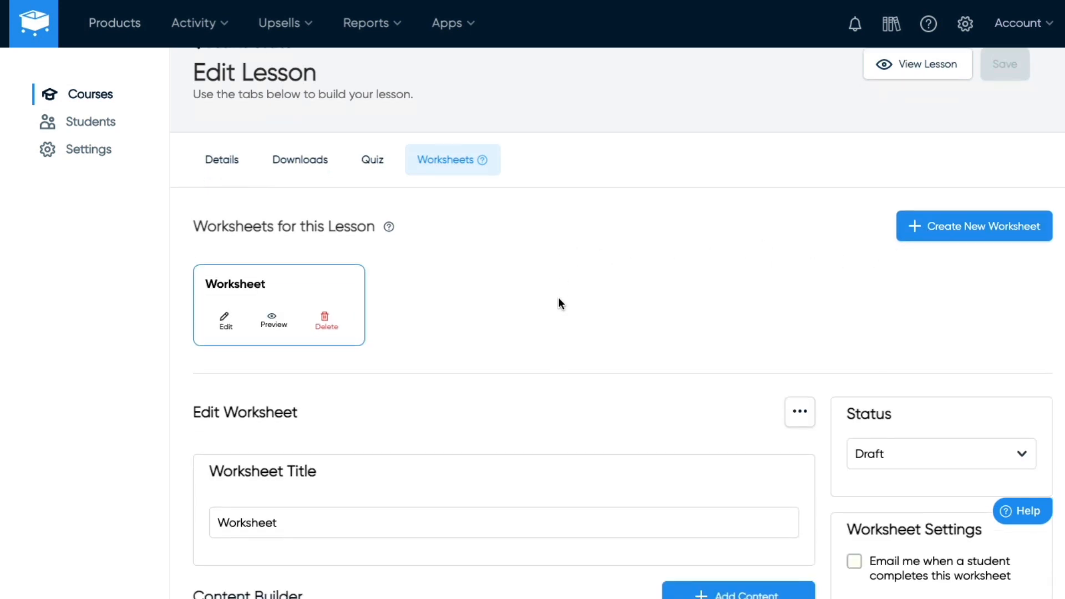
Step: Title the new worksheet "Lesson #1 Worksheet"
{"action": "double_click", "coordinate": [322, 407]}
{"action": "type", "text": "Lesson #1 Worksheet"}
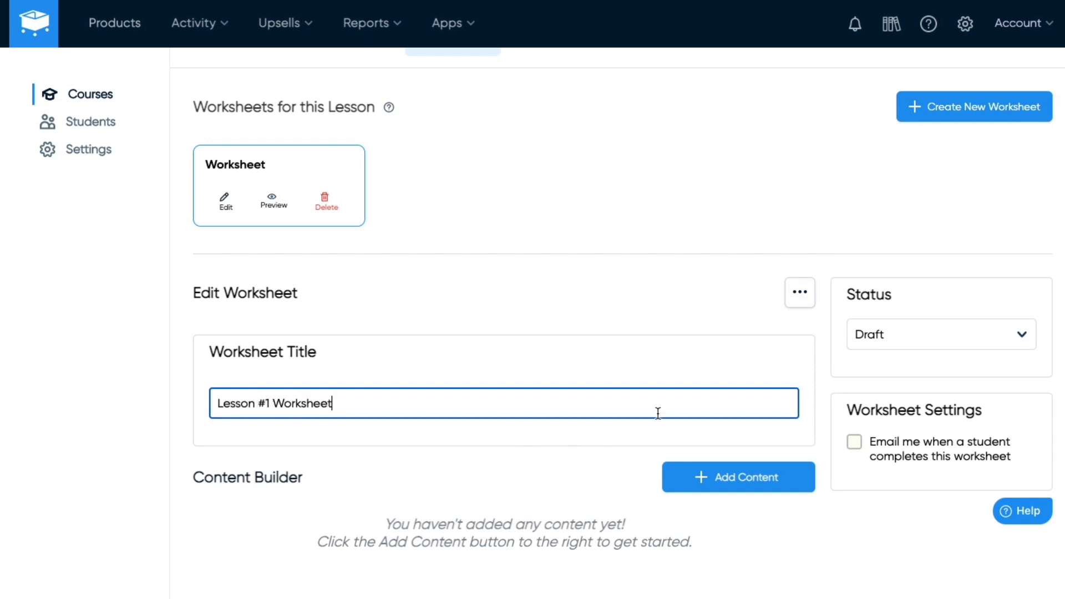
{"action": "scroll", "coordinate": [663, 411], "scroll_direction": "down", "scroll_amount": 1}
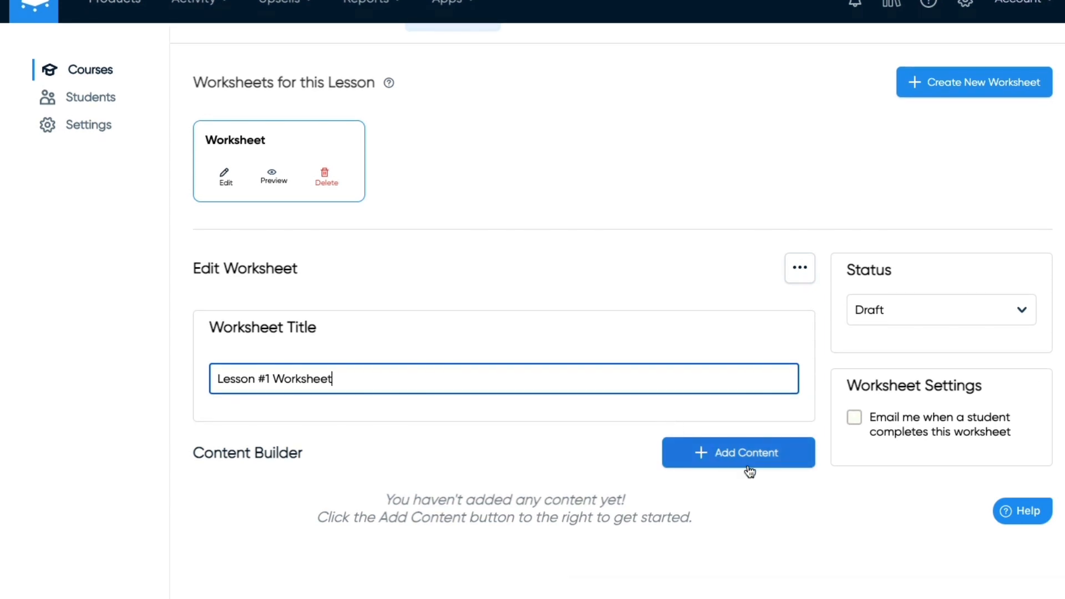
{"action": "left_click", "coordinate": [744, 462]}
{"action": "scroll", "coordinate": [614, 429], "scroll_direction": "down", "scroll_amount": 1}
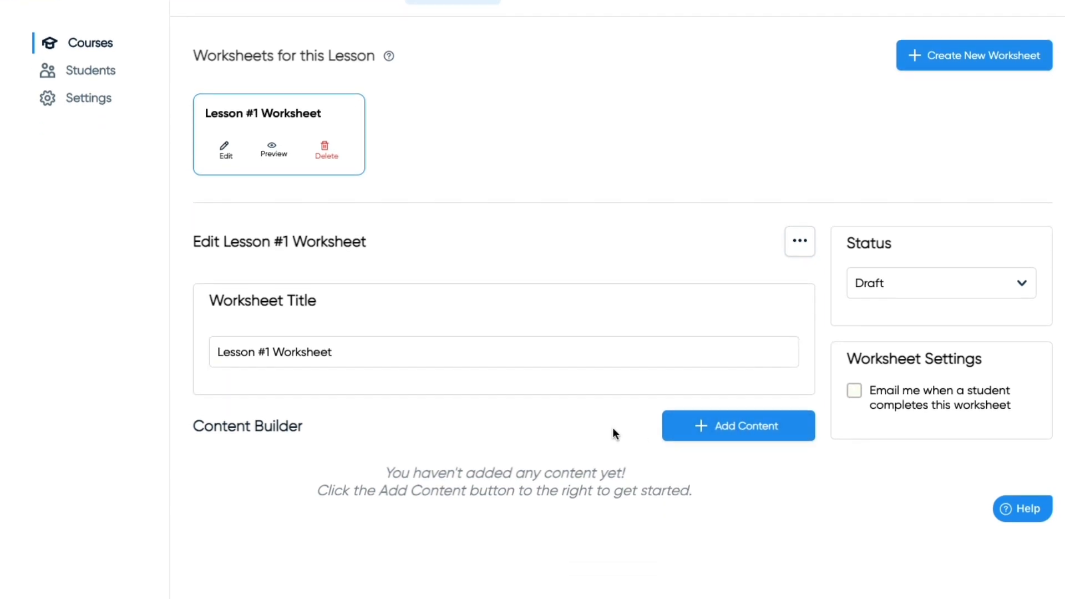
Step: Add a short-answer text field to the content of the Lesson #1 Worksheet
{"action": "left_click", "coordinate": [704, 431]}
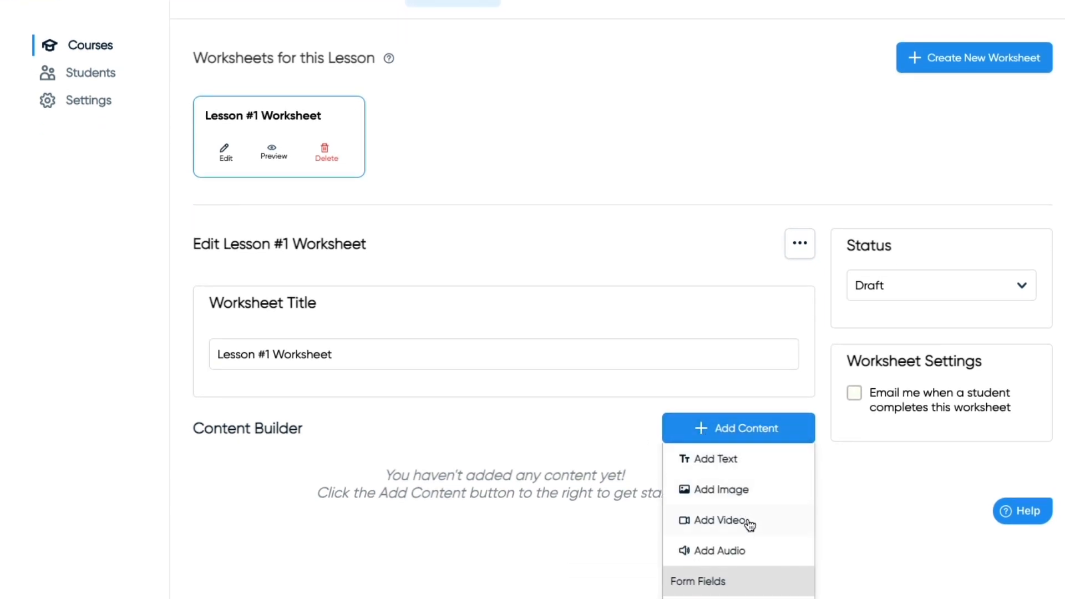
{"action": "scroll", "coordinate": [749, 522], "scroll_direction": "down", "scroll_amount": 1}
{"action": "scroll", "coordinate": [752, 527], "scroll_direction": "down", "scroll_amount": 3}
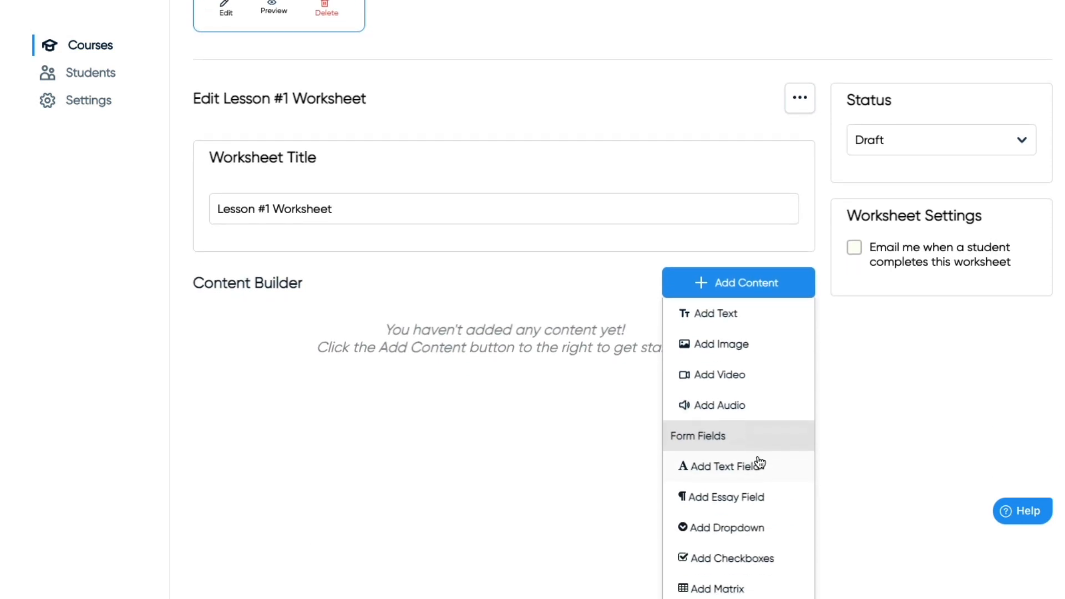
{"action": "left_click", "coordinate": [773, 473]}
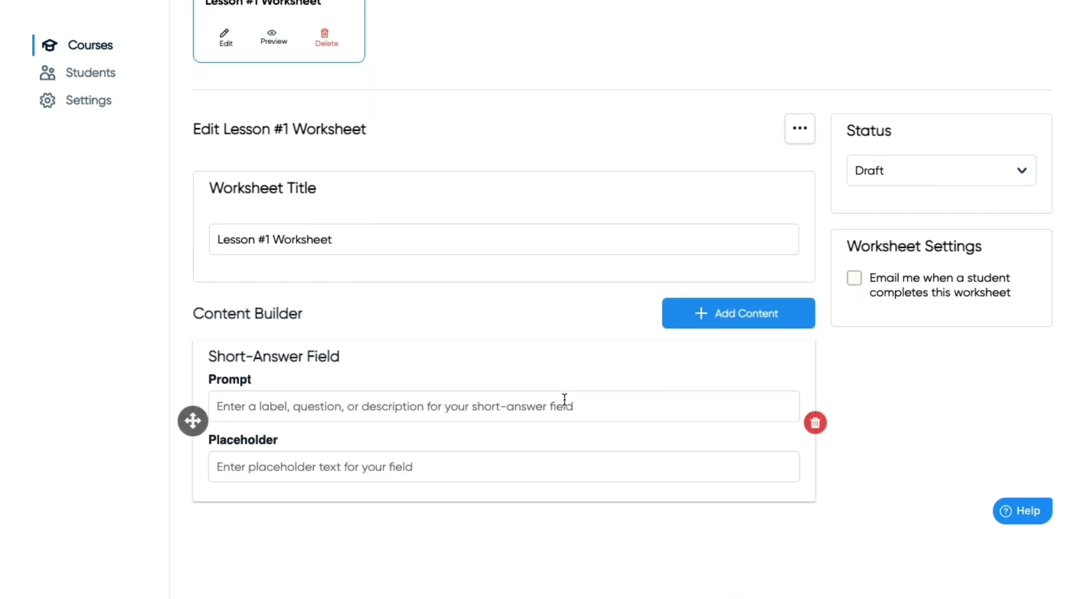
{"action": "left_click", "coordinate": [739, 315]}
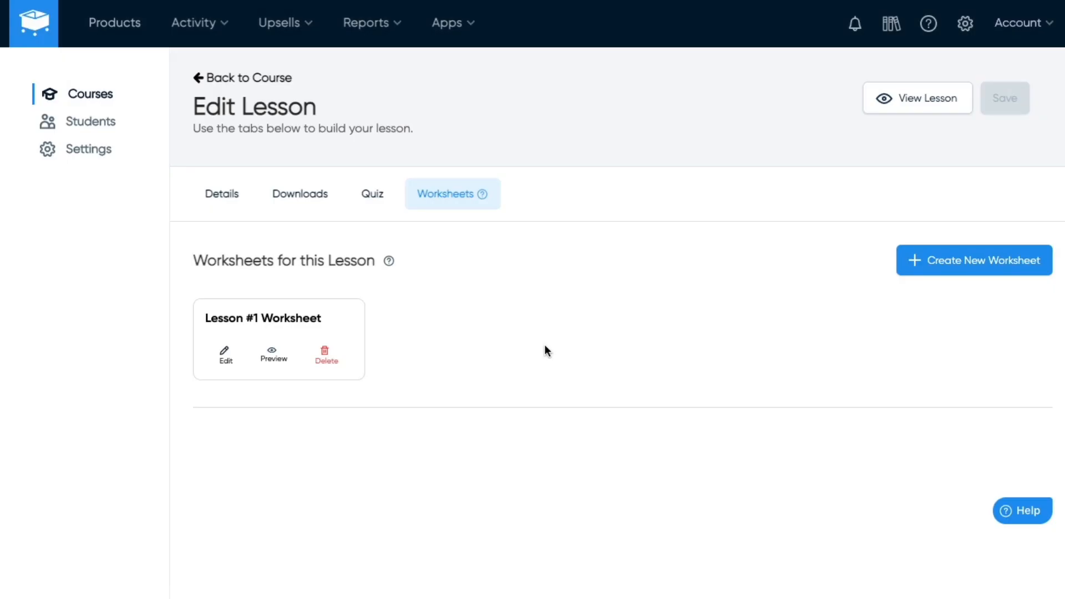
Step: View the lesson as a student and open its Lesson #1 Worksheet
{"action": "left_click", "coordinate": [890, 105]}
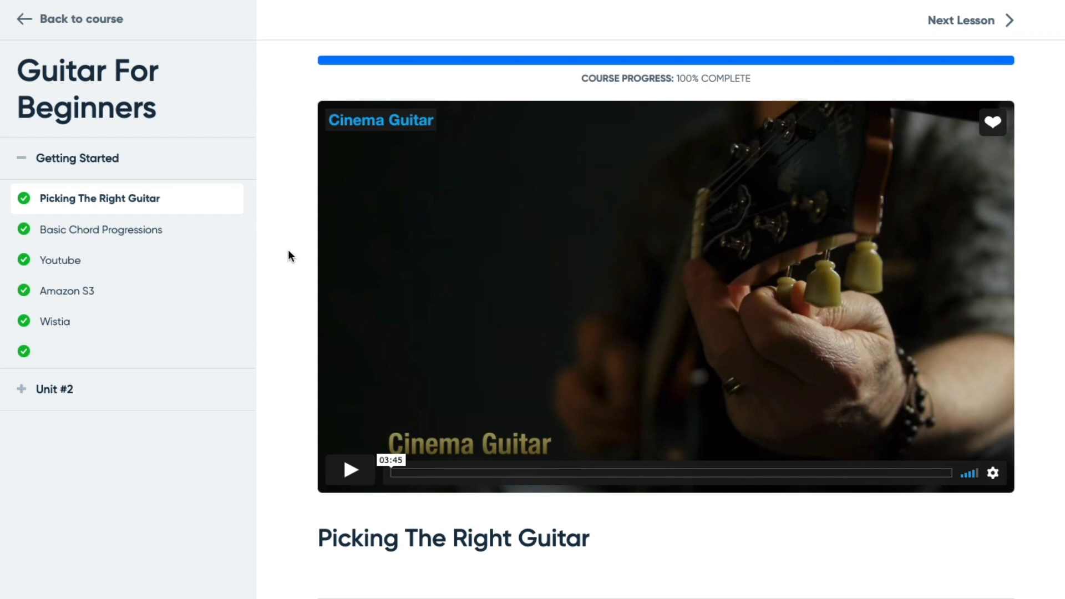
{"action": "scroll", "coordinate": [288, 254], "scroll_direction": "down", "scroll_amount": 5}
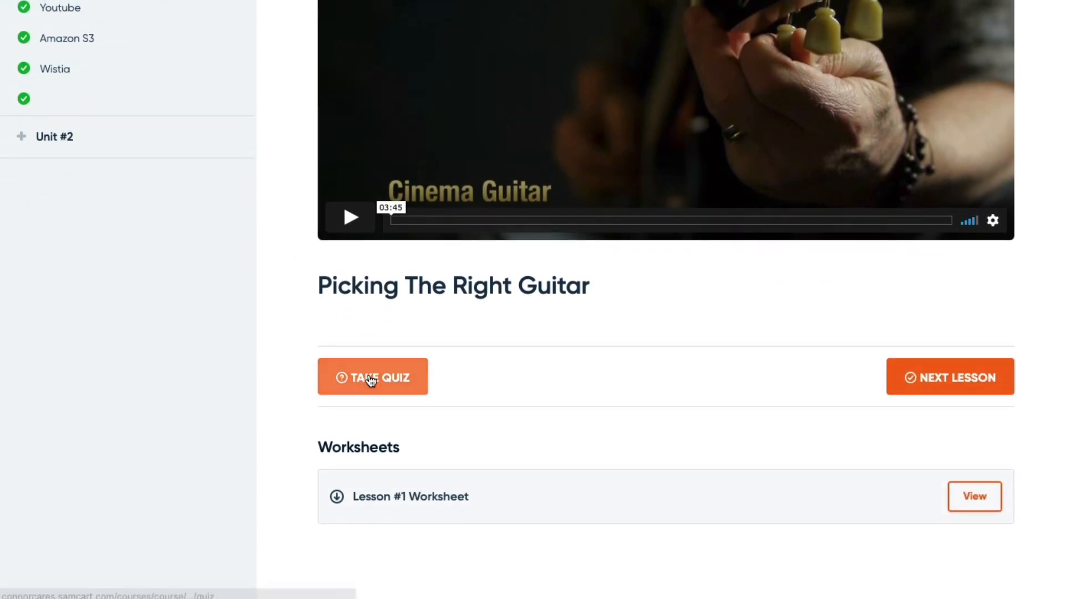
{"action": "left_click", "coordinate": [980, 500]}
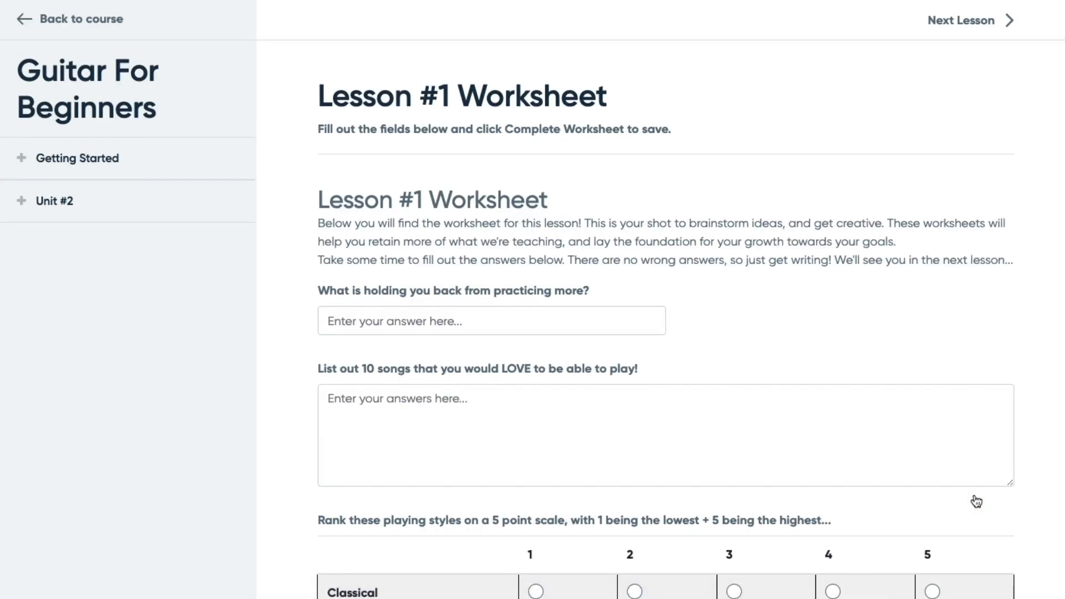
Step: Rank the playing styles on the worksheet: Classical 1, R&B 2, and Rock, Acoustic and Jazz 3
{"action": "scroll", "coordinate": [814, 276], "scroll_direction": "down", "scroll_amount": 1}
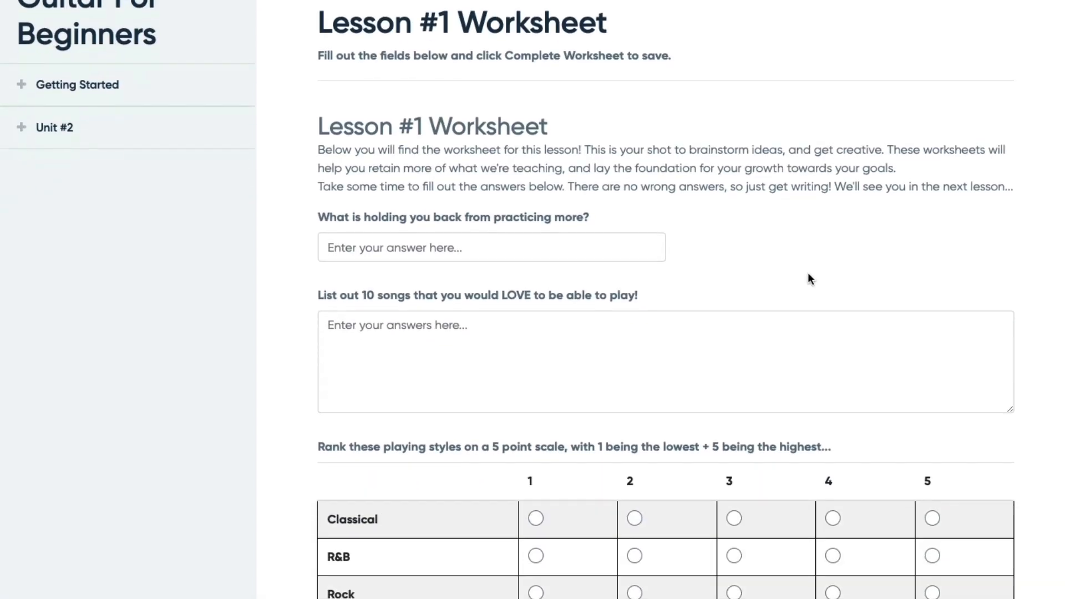
{"action": "left_click", "coordinate": [527, 247]}
{"action": "left_click", "coordinate": [543, 350]}
{"action": "scroll", "coordinate": [635, 294], "scroll_direction": "down", "scroll_amount": 6}
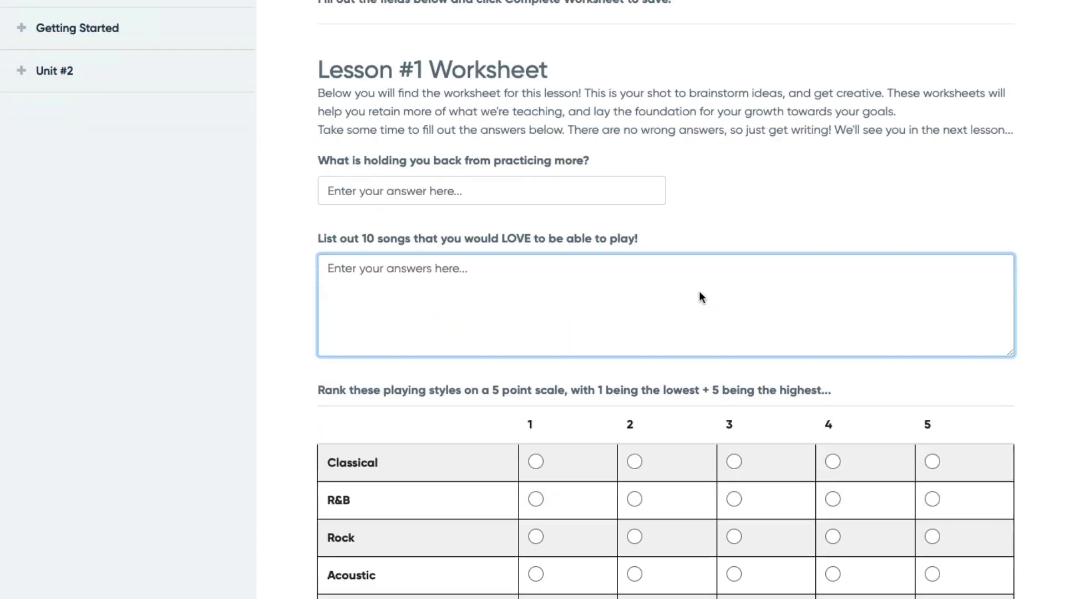
{"action": "scroll", "coordinate": [659, 280], "scroll_direction": "up", "scroll_amount": 1}
{"action": "left_click", "coordinate": [537, 90]}
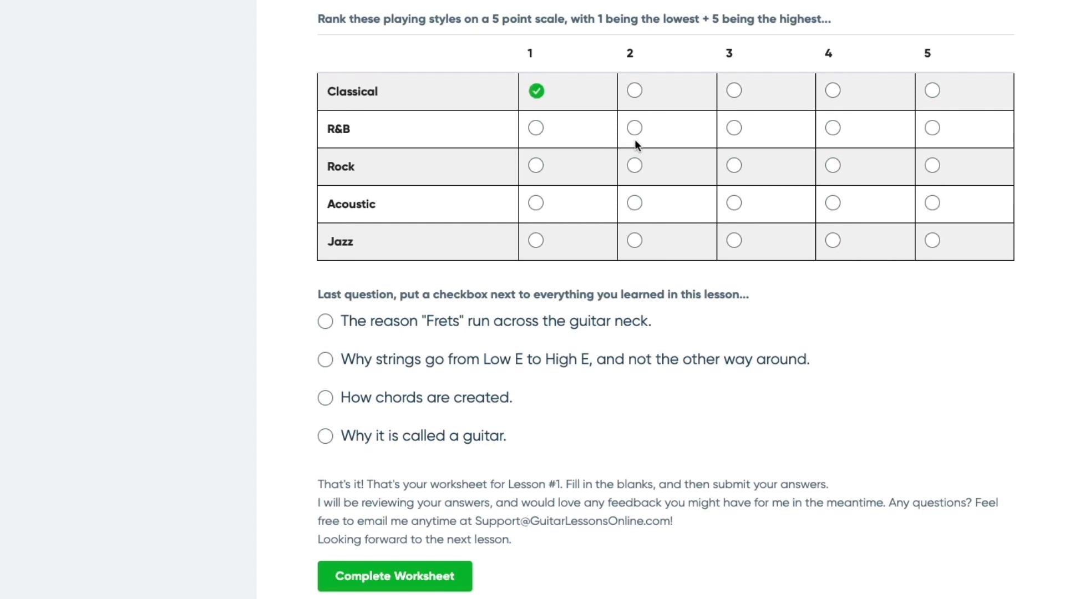
{"action": "left_click", "coordinate": [732, 167]}
{"action": "left_click", "coordinate": [735, 204]}
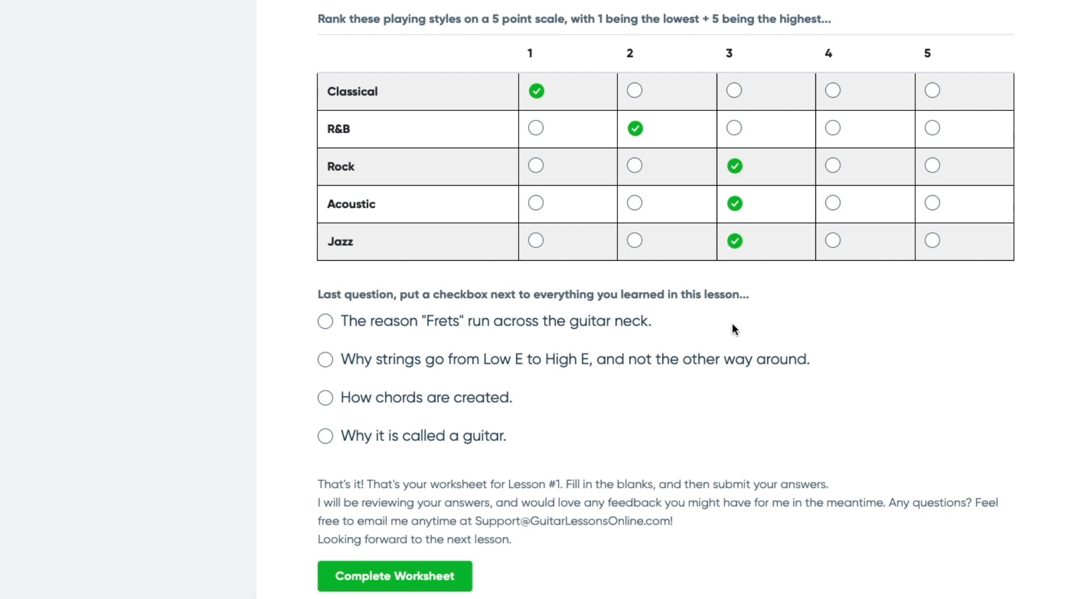
Step: Mark "How chords are created." as learned in the last worksheet question and submit the completed worksheet
{"action": "scroll", "coordinate": [701, 327], "scroll_direction": "down", "scroll_amount": 2}
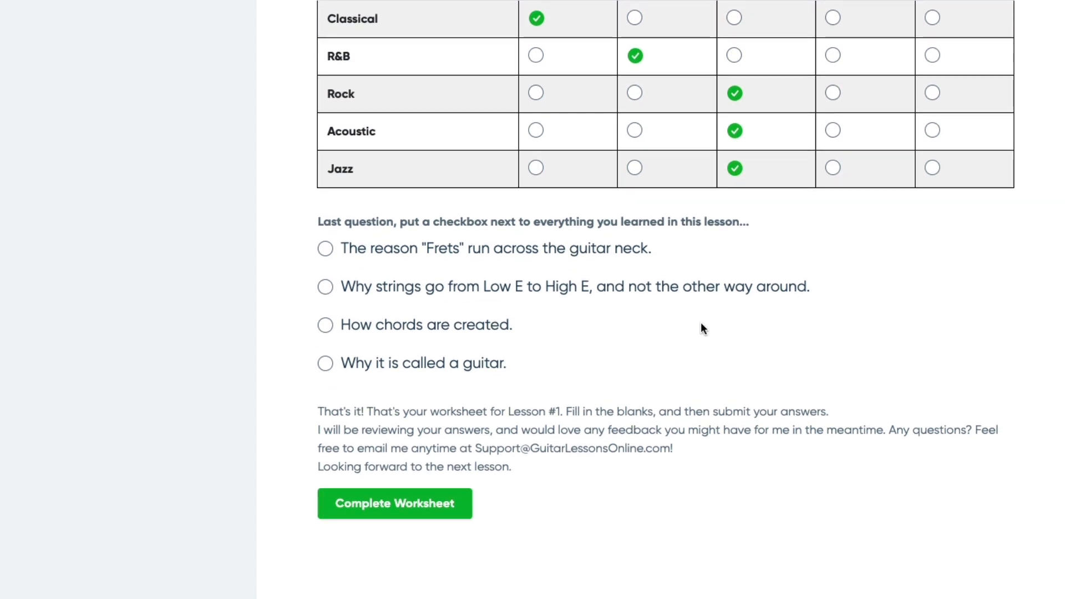
{"action": "scroll", "coordinate": [658, 323], "scroll_direction": "down", "scroll_amount": 1}
{"action": "left_click", "coordinate": [420, 329]}
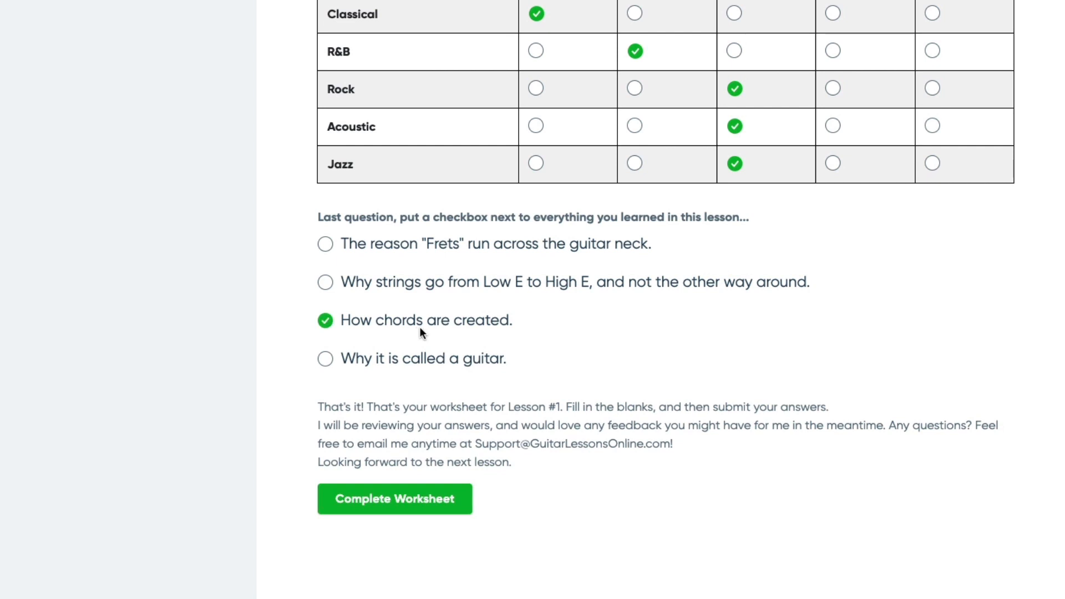
{"action": "left_click", "coordinate": [403, 506]}
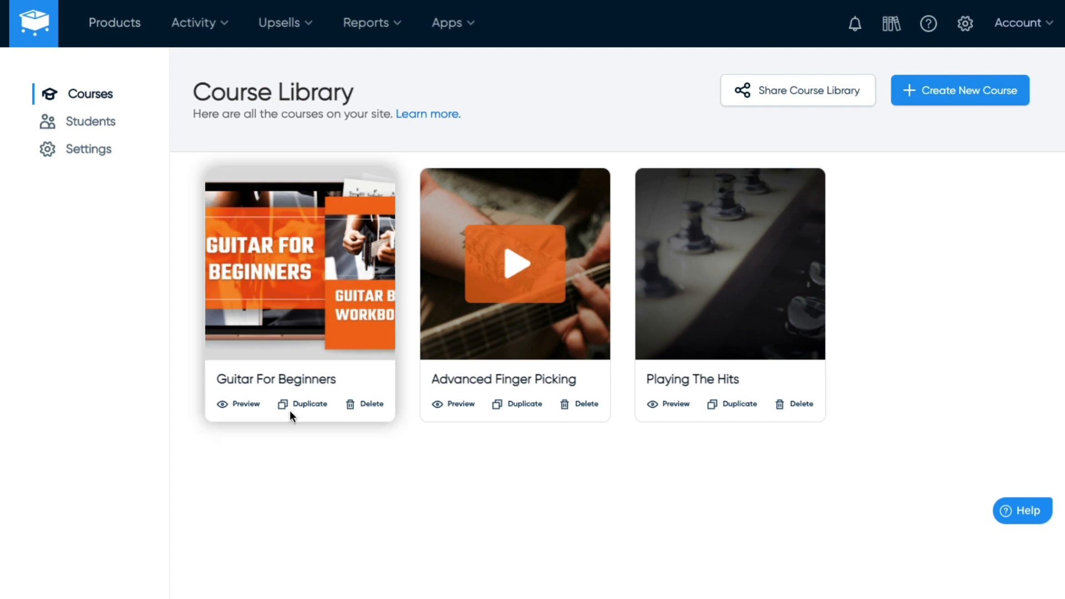
Step: Open the Guitar For Beginners course's product assignment for the Basic Tier and look through the available products
{"action": "left_click", "coordinate": [279, 383]}
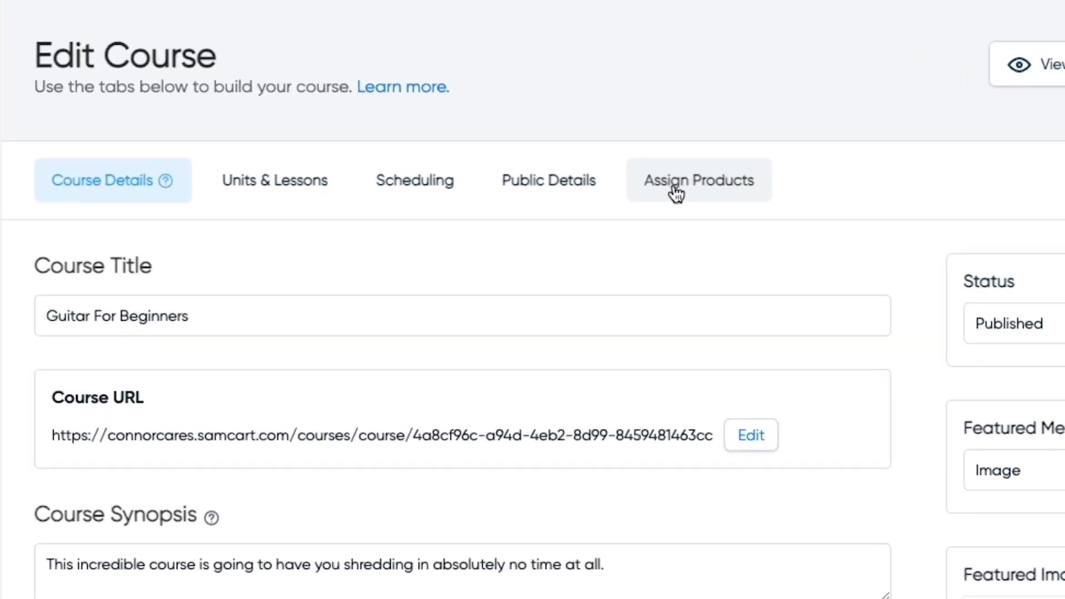
{"action": "left_click", "coordinate": [676, 192]}
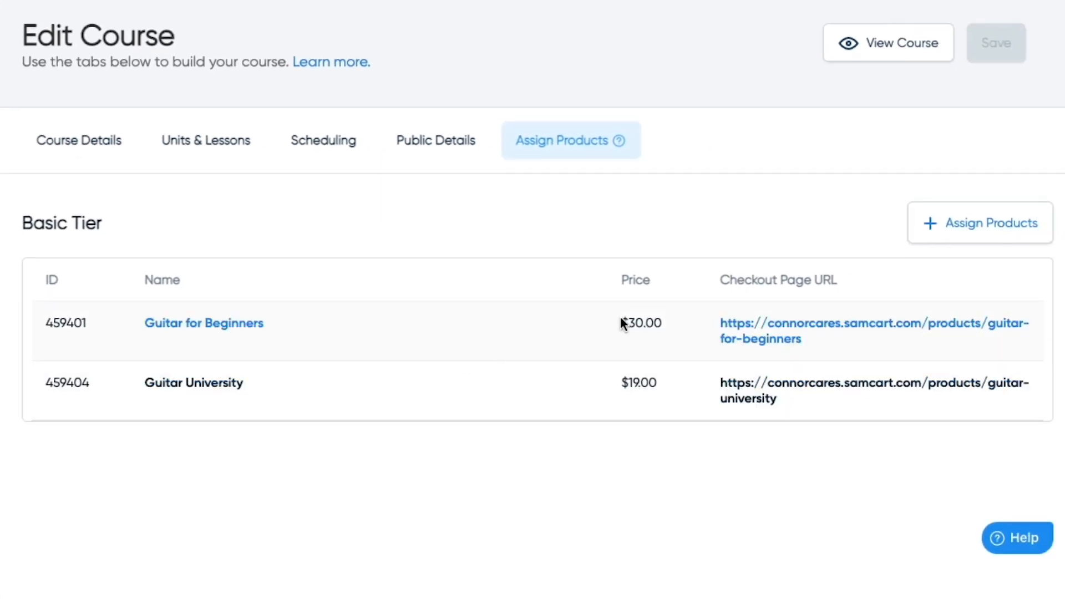
{"action": "left_click", "coordinate": [978, 227]}
{"action": "scroll", "coordinate": [389, 313], "scroll_direction": "down", "scroll_amount": 2}
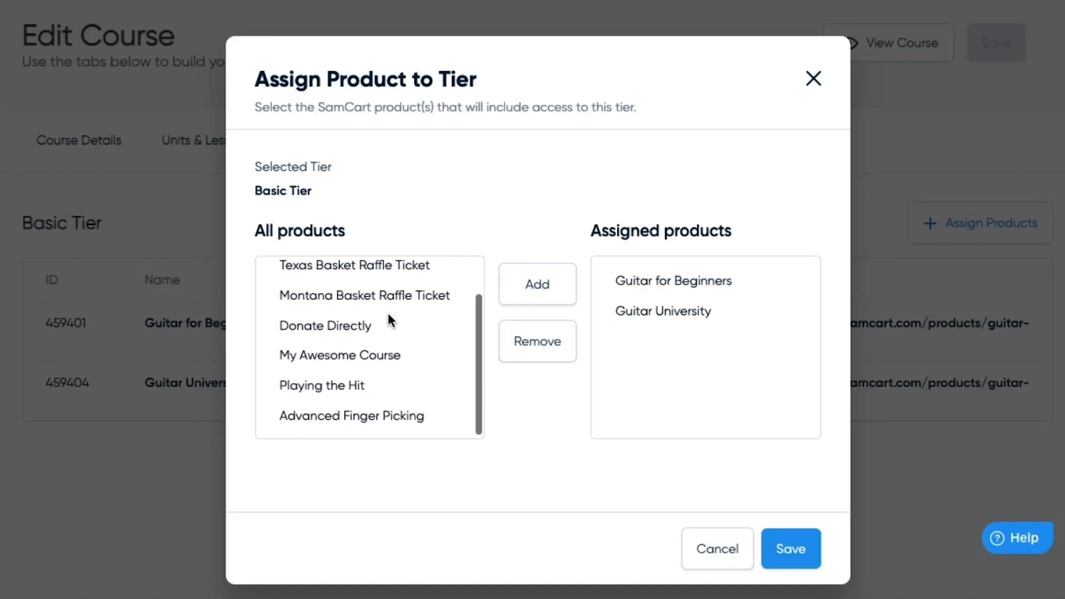
{"action": "scroll", "coordinate": [389, 312], "scroll_direction": "up", "scroll_amount": 2}
{"action": "scroll", "coordinate": [390, 314], "scroll_direction": "down", "scroll_amount": 2}
{"action": "scroll", "coordinate": [390, 320], "scroll_direction": "up", "scroll_amount": 1}
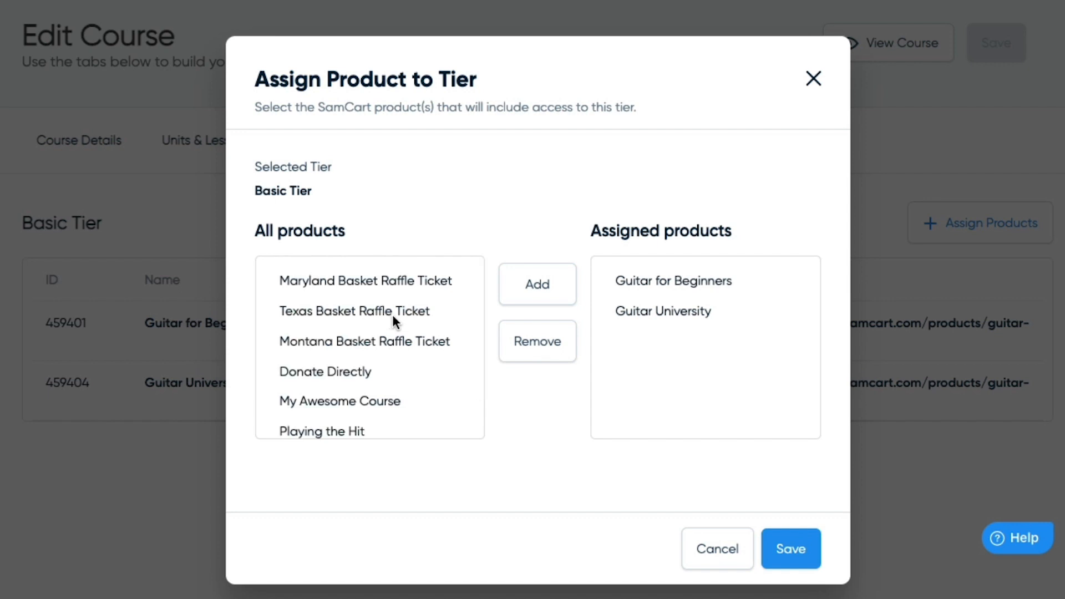
{"action": "scroll", "coordinate": [386, 344], "scroll_direction": "down", "scroll_amount": 1}
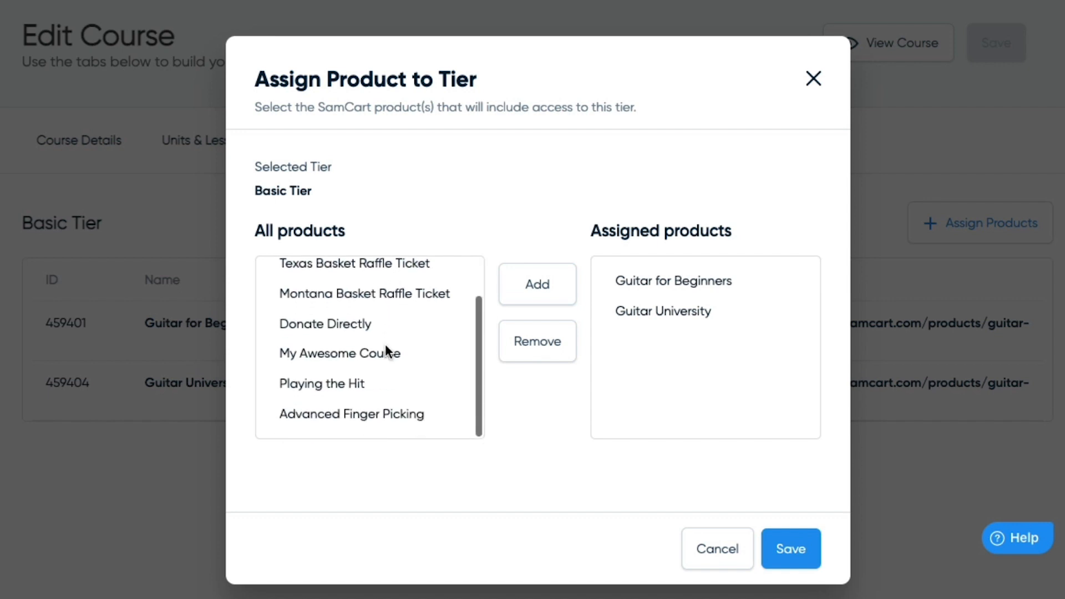
Step: Add My Awesome Course to the Basic Tier's assigned products and save the assignment
{"action": "left_click", "coordinate": [329, 358]}
{"action": "left_click", "coordinate": [529, 293]}
{"action": "left_click", "coordinate": [678, 279]}
{"action": "left_click", "coordinate": [681, 311]}
{"action": "left_click", "coordinate": [684, 342]}
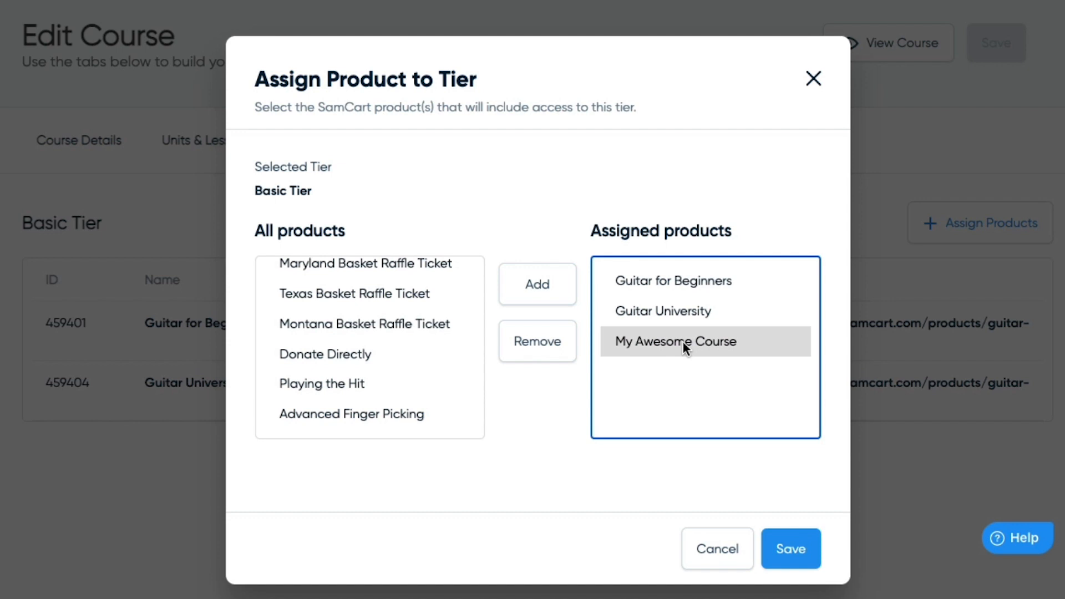
{"action": "left_click", "coordinate": [658, 279]}
{"action": "left_click", "coordinate": [665, 340]}
{"action": "left_click", "coordinate": [805, 559]}
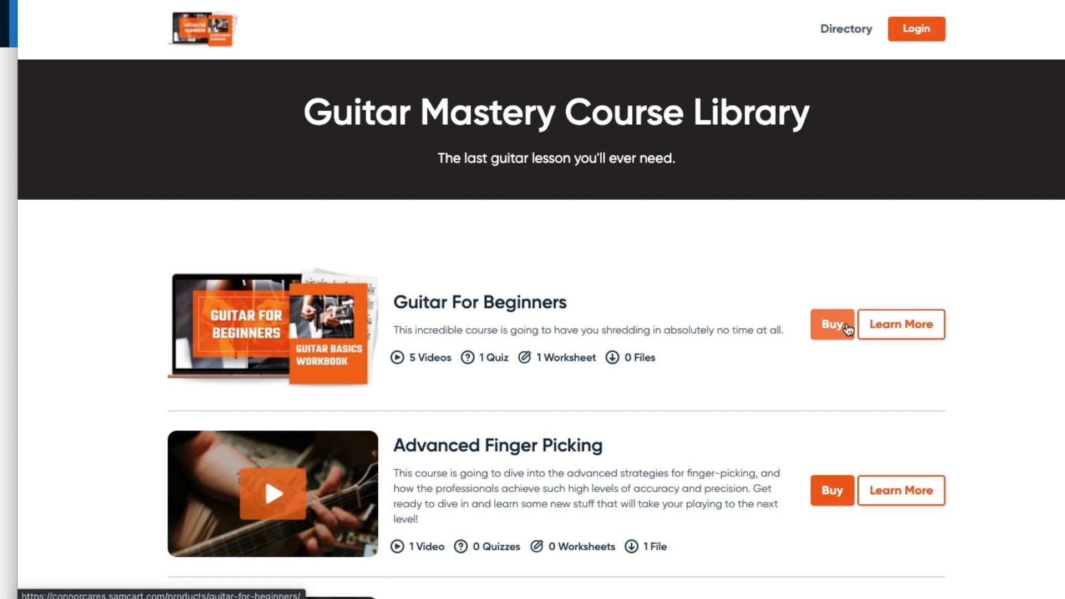
Step: Return to the course editor, open the product list and view the new product form without creating a product
{"action": "left_click", "coordinate": [8, 79]}
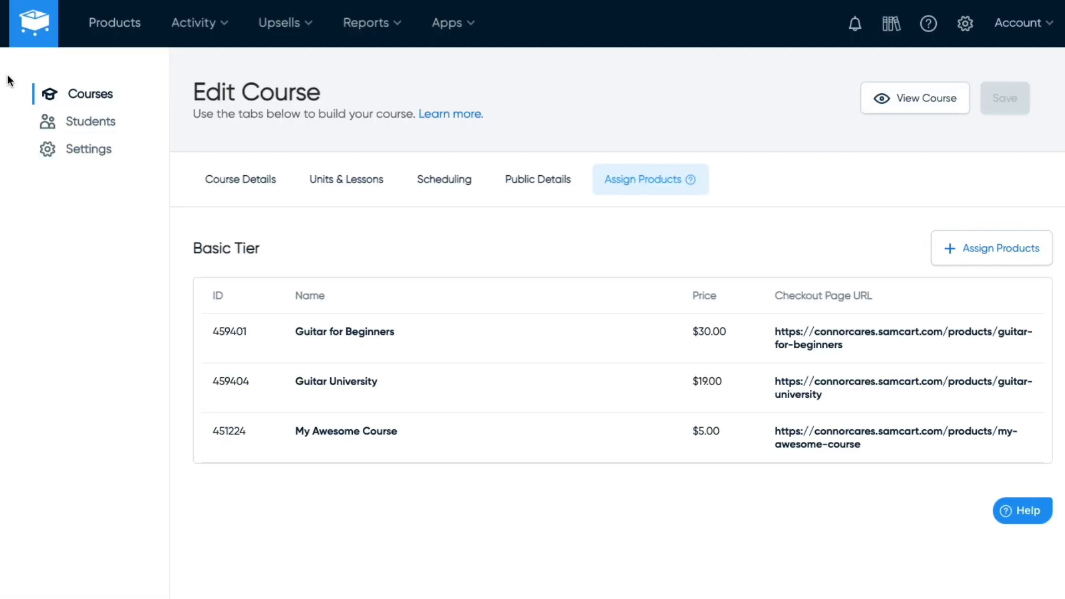
{"action": "right_click", "coordinate": [109, 36]}
{"action": "left_click", "coordinate": [121, 32]}
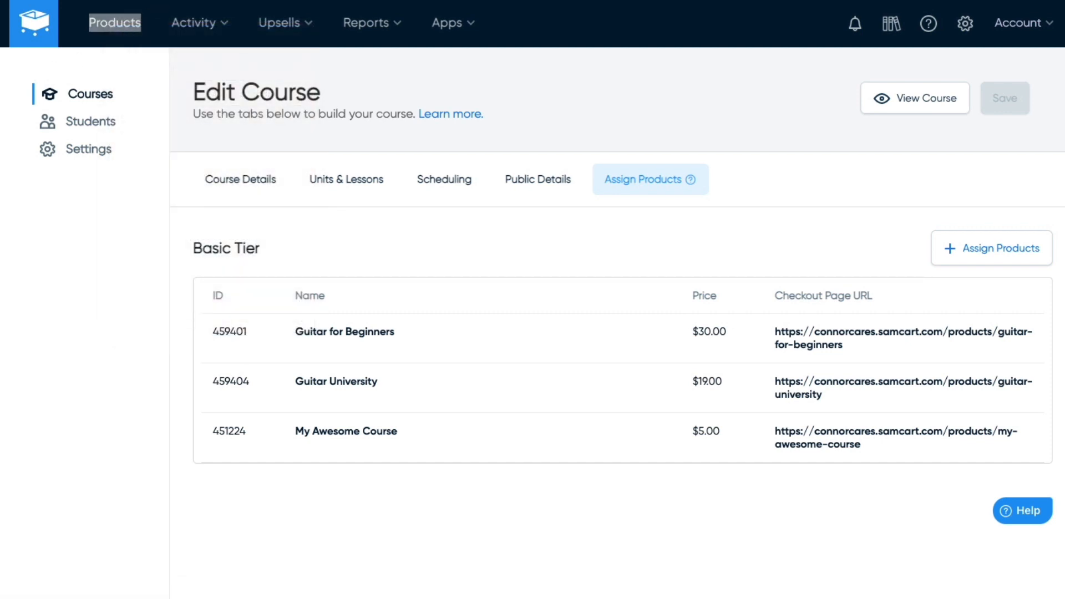
{"action": "left_click", "coordinate": [242, 1]}
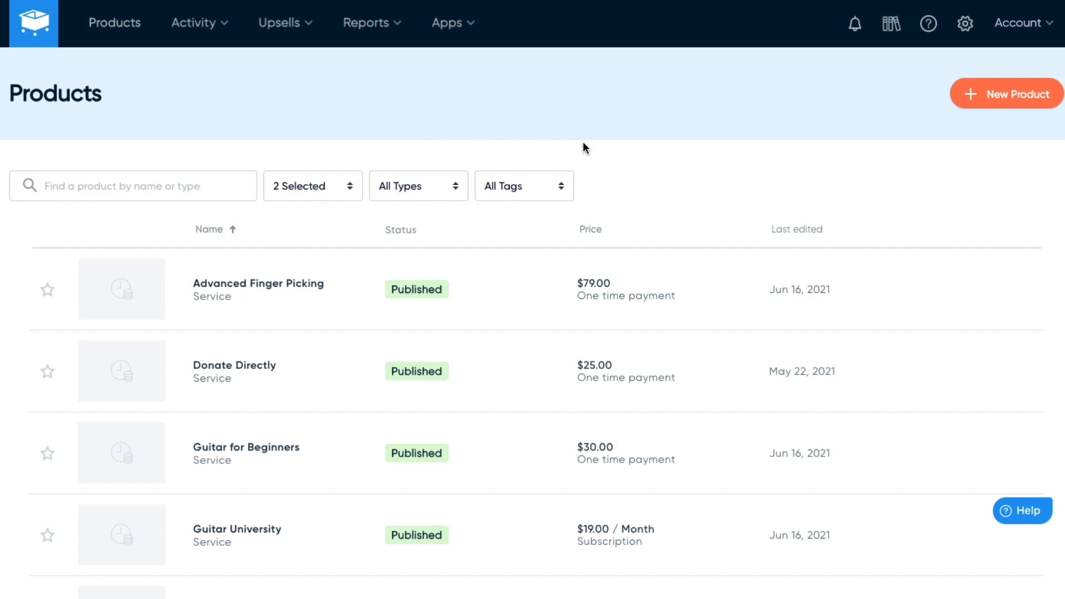
{"action": "left_click", "coordinate": [1004, 98]}
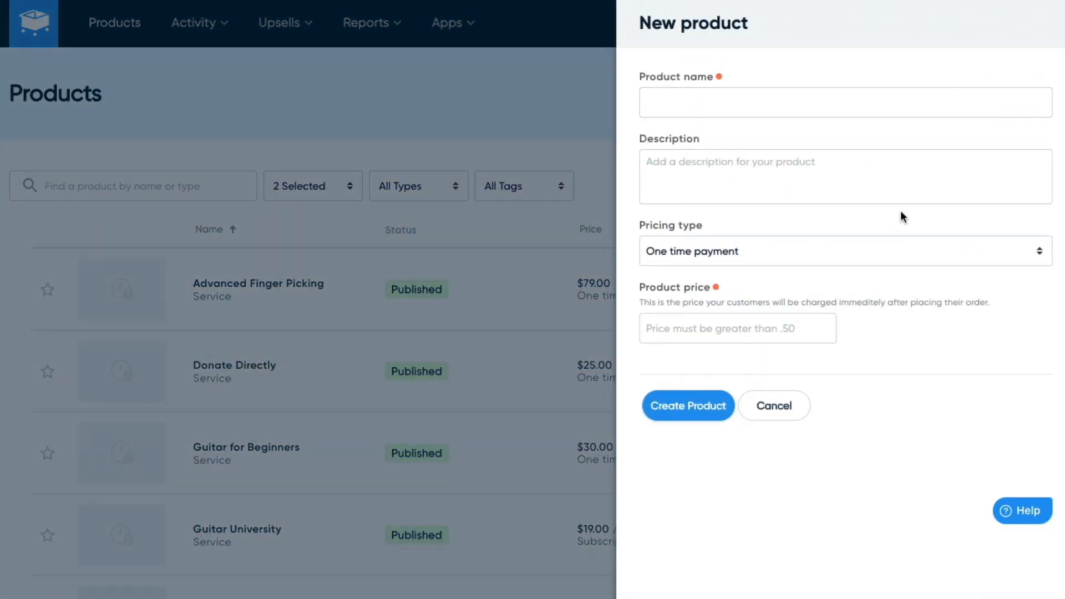
{"action": "left_click", "coordinate": [783, 407]}
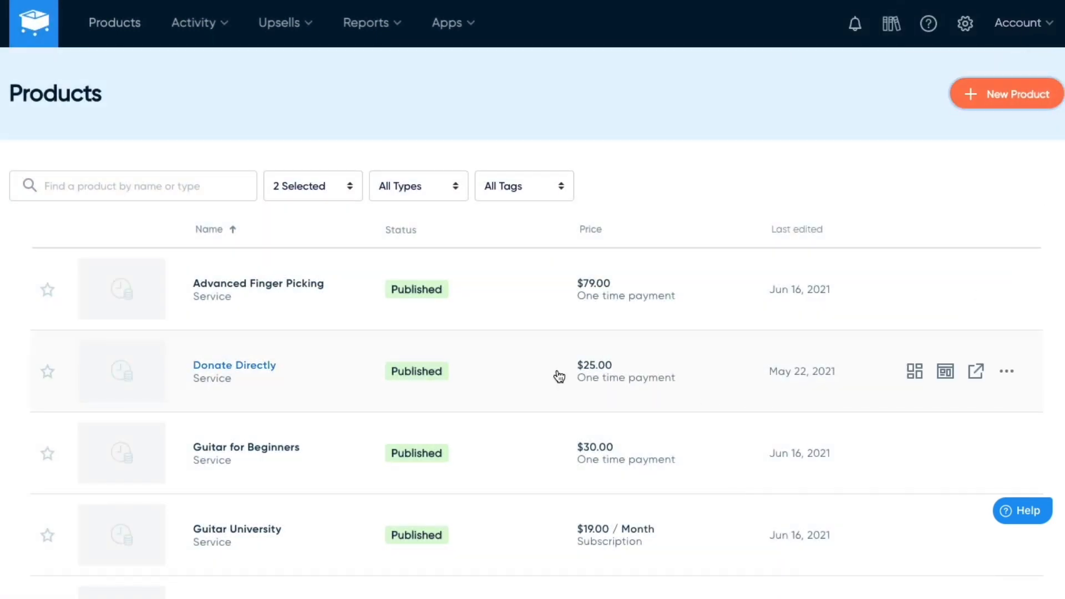
Step: Open the Guitar for Beginners product and examine its checkout design templates down to the active Guitar template
{"action": "left_click", "coordinate": [230, 452]}
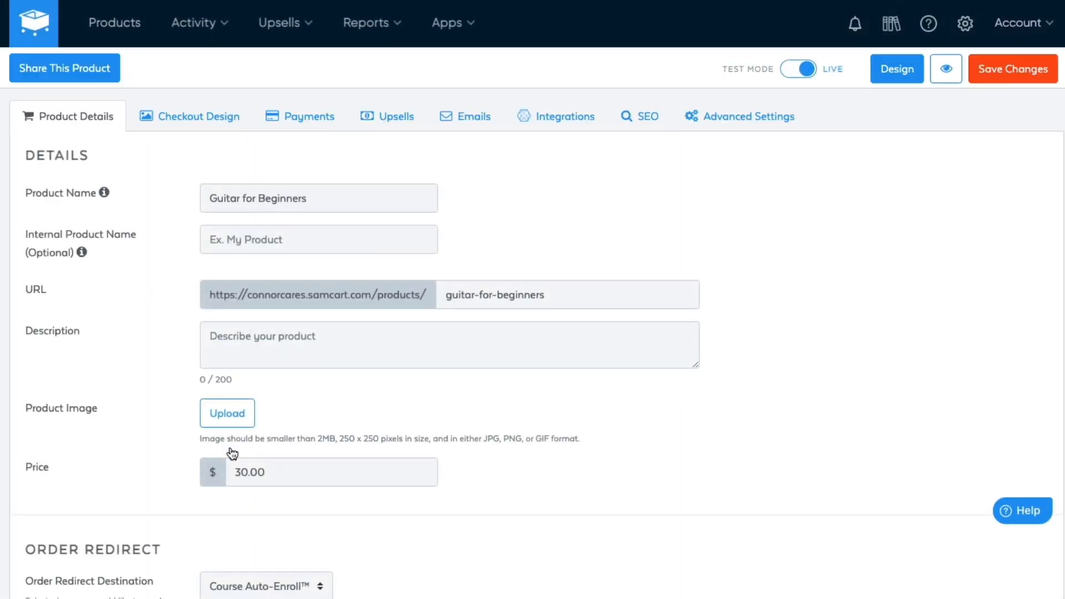
{"action": "left_click", "coordinate": [192, 123]}
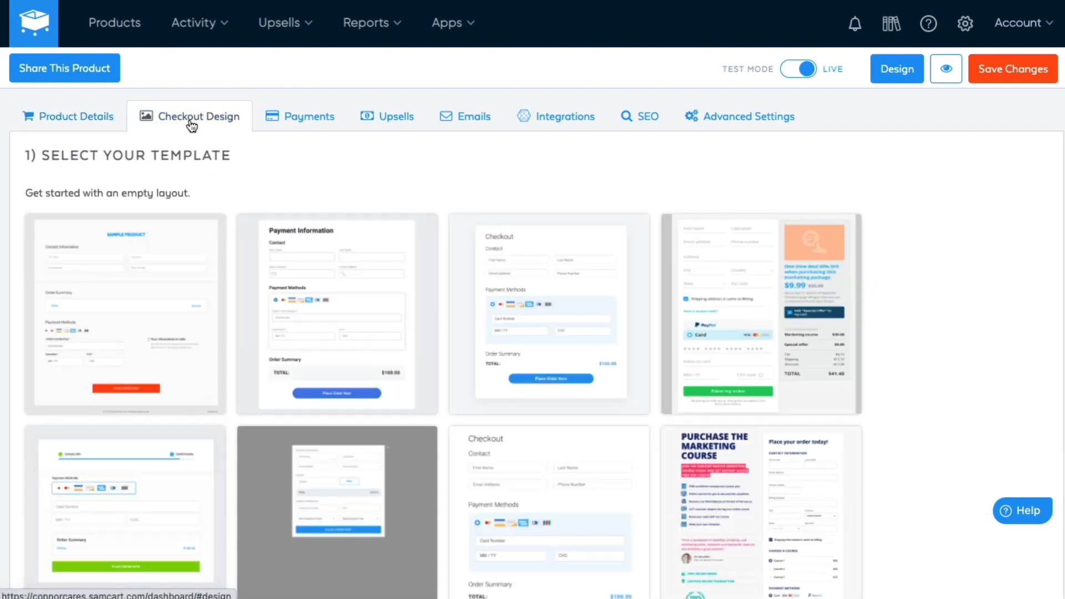
{"action": "scroll", "coordinate": [945, 282], "scroll_direction": "down", "scroll_amount": 3}
{"action": "scroll", "coordinate": [944, 283], "scroll_direction": "down", "scroll_amount": 12}
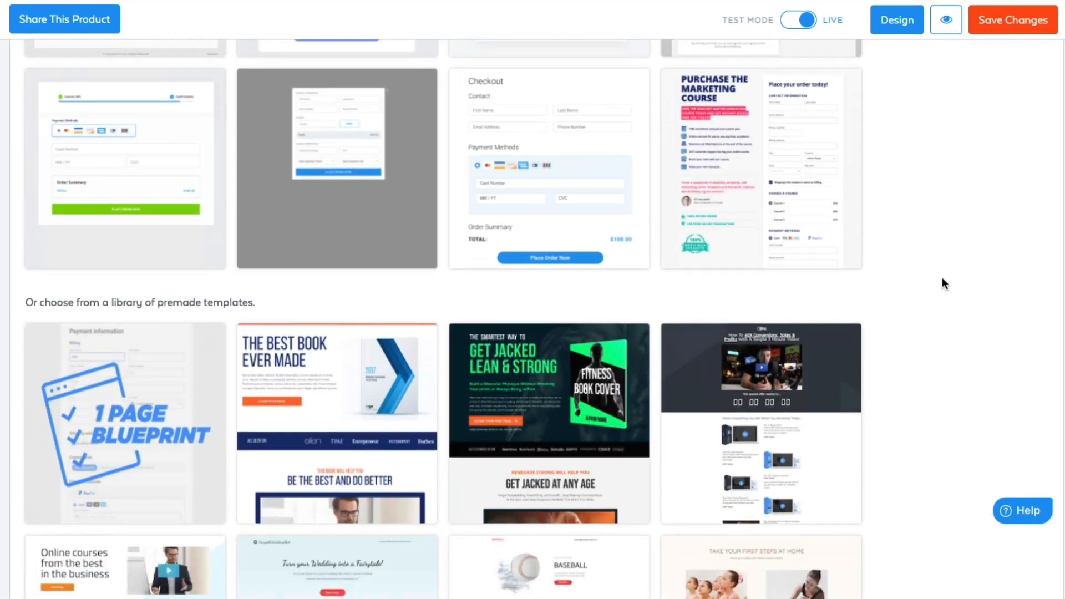
{"action": "scroll", "coordinate": [942, 281], "scroll_direction": "down", "scroll_amount": 10}
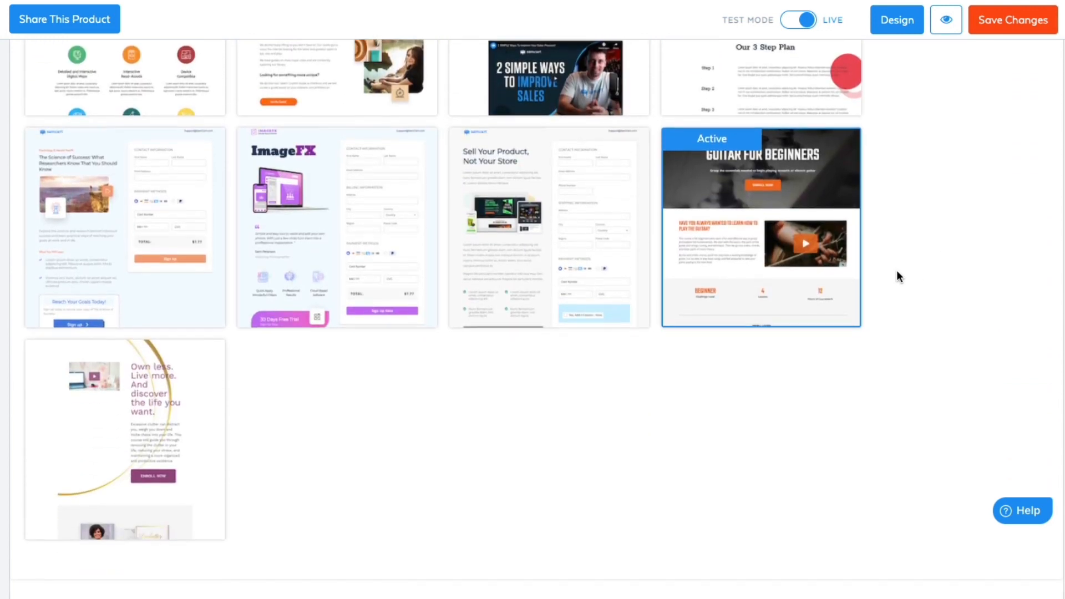
{"action": "mouse_move", "coordinate": [734, 211]}
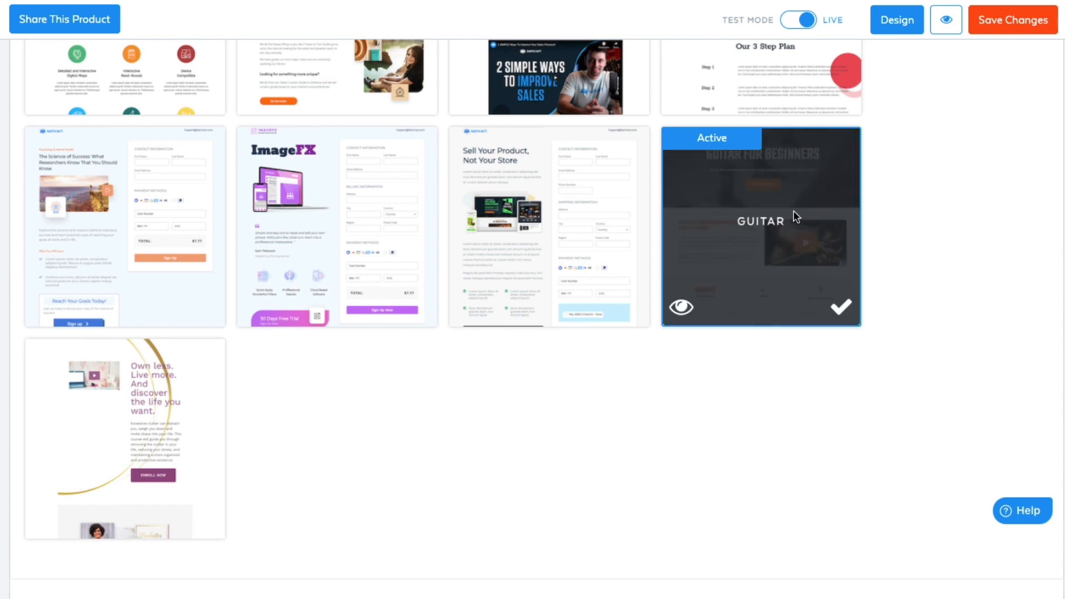
{"action": "mouse_move", "coordinate": [528, 238]}
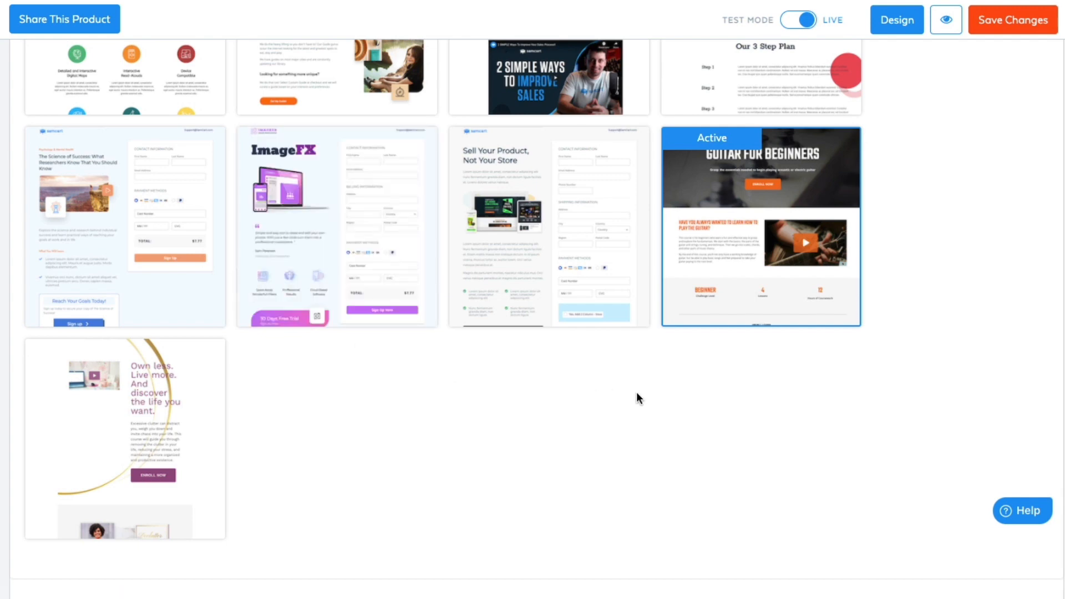
Step: Look through the premade checkout templates, keep the Guitar for Beginners template active and save the product changes
{"action": "scroll", "coordinate": [677, 405], "scroll_direction": "up", "scroll_amount": 10}
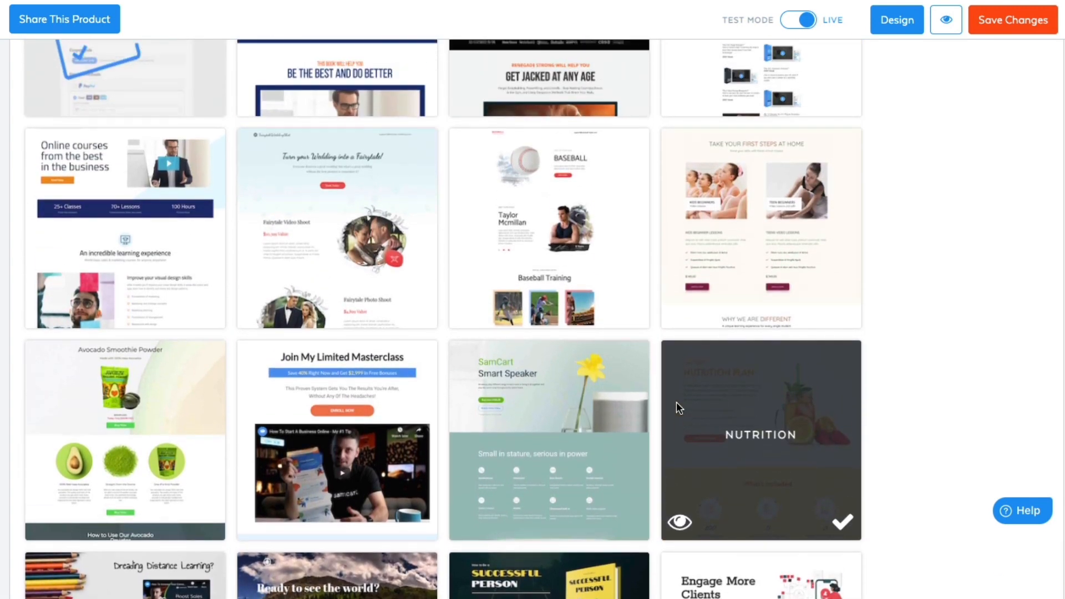
{"action": "scroll", "coordinate": [677, 402], "scroll_direction": "up", "scroll_amount": 5}
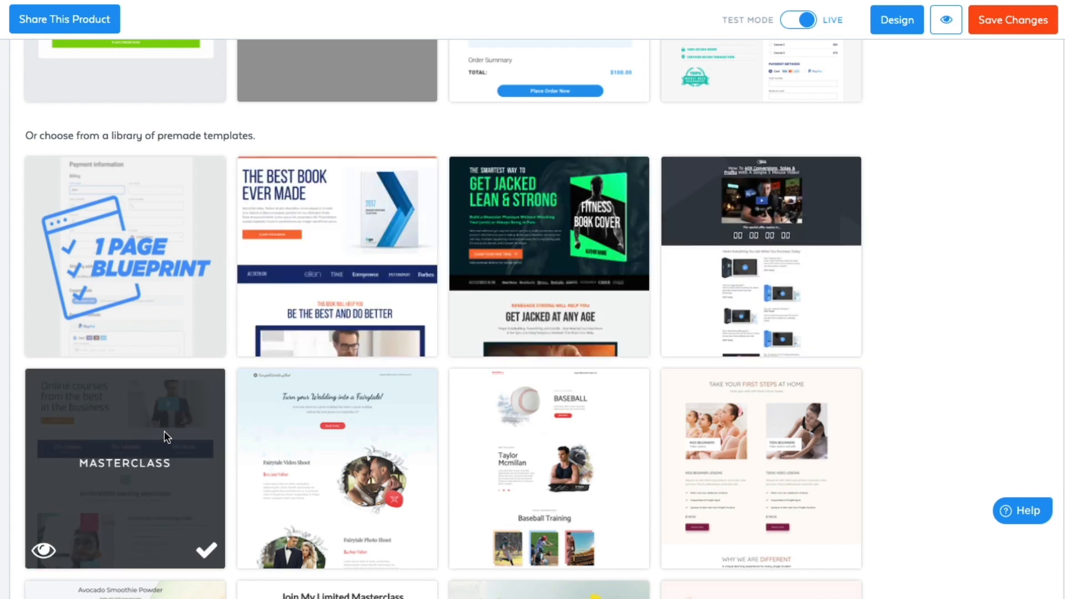
{"action": "scroll", "coordinate": [158, 432], "scroll_direction": "down", "scroll_amount": 10}
{"action": "scroll", "coordinate": [491, 422], "scroll_direction": "down", "scroll_amount": 2}
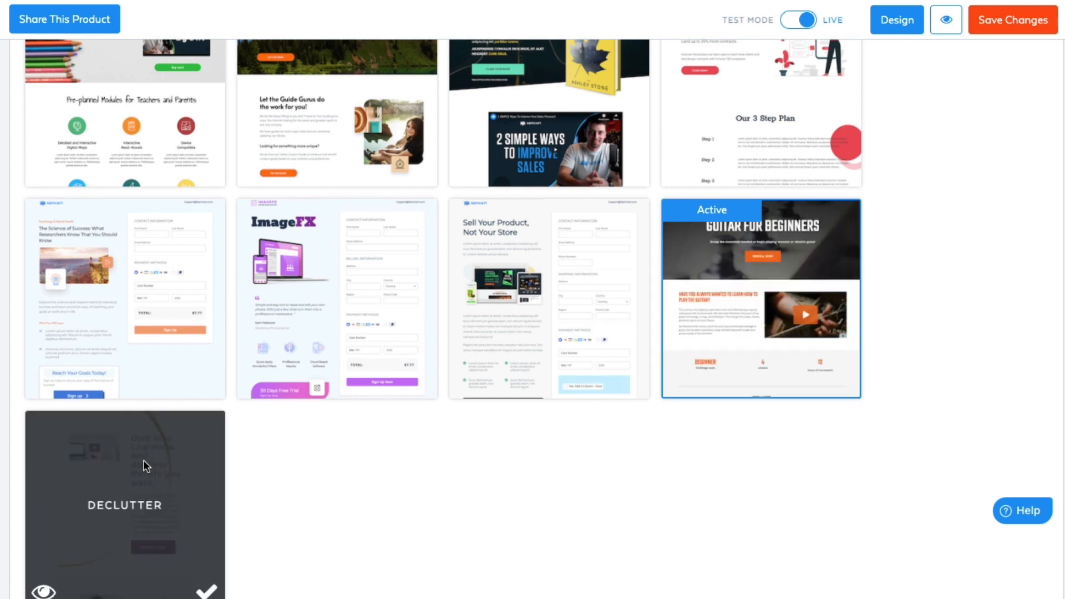
{"action": "scroll", "coordinate": [649, 483], "scroll_direction": "down", "scroll_amount": 1}
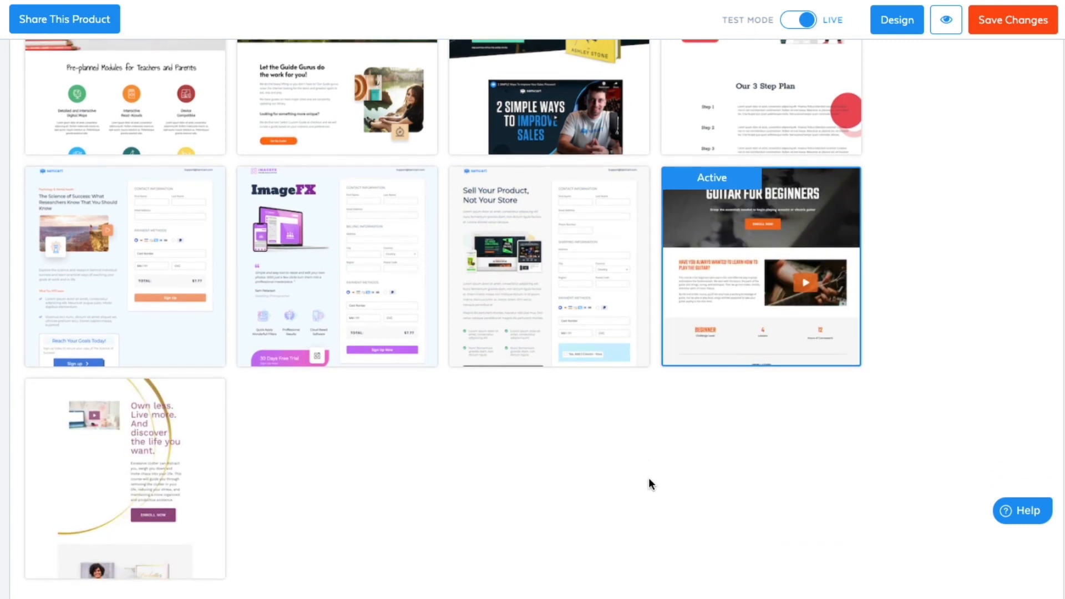
{"action": "mouse_move", "coordinate": [843, 349]}
{"action": "left_click", "coordinate": [993, 20]}
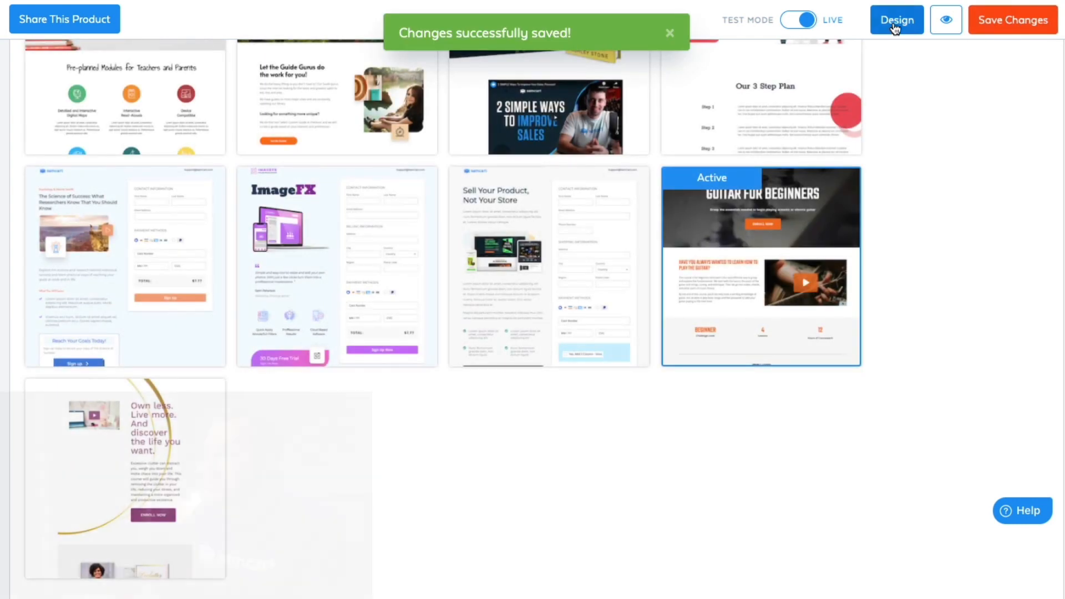
Step: Open the product's page designer and replace the hero headline with REPLACE THIS HEADLINE
{"action": "left_click", "coordinate": [896, 20]}
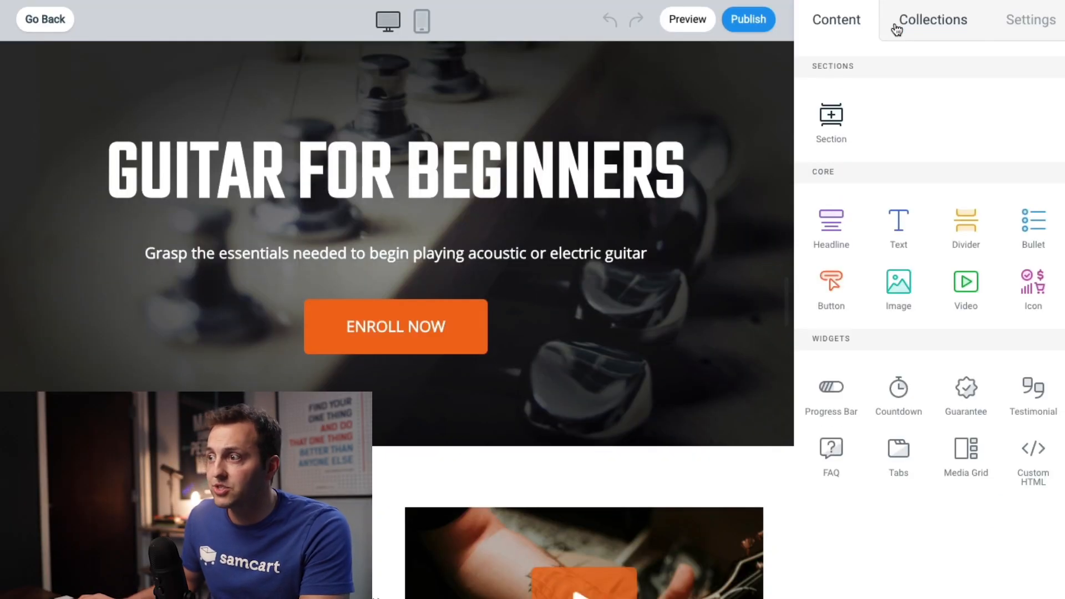
{"action": "left_click", "coordinate": [482, 156]}
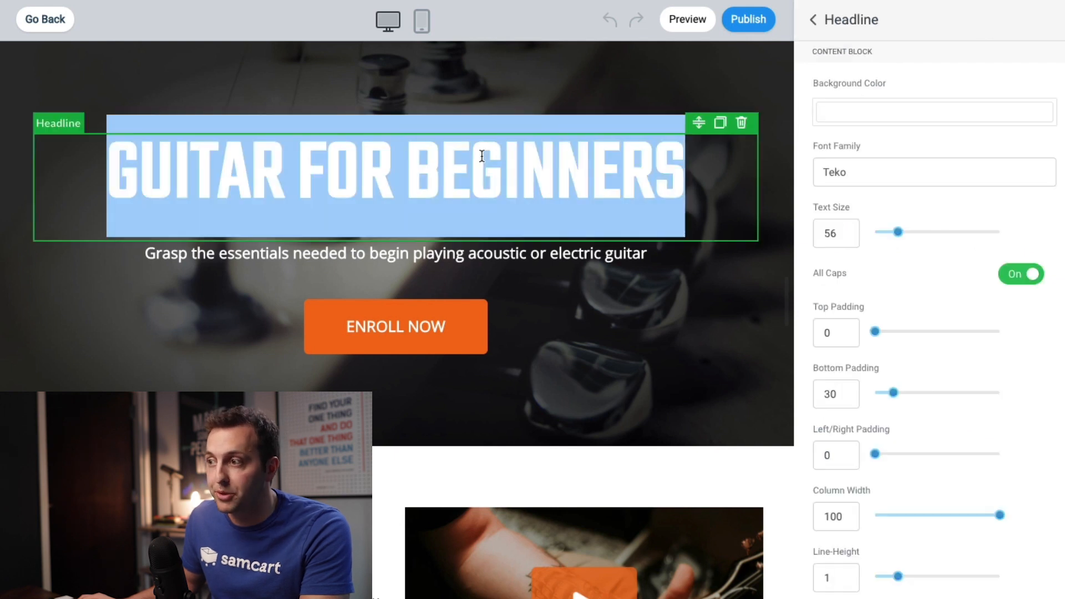
{"action": "type", "text": "REPLACE T"}
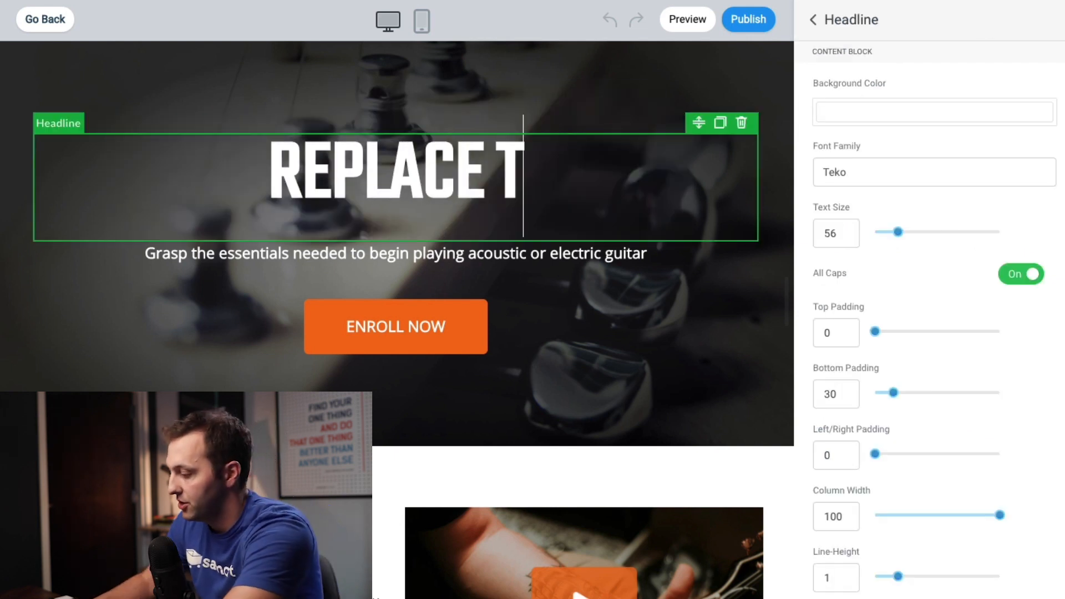
{"action": "type", "text": "HIS HEADLINE"}
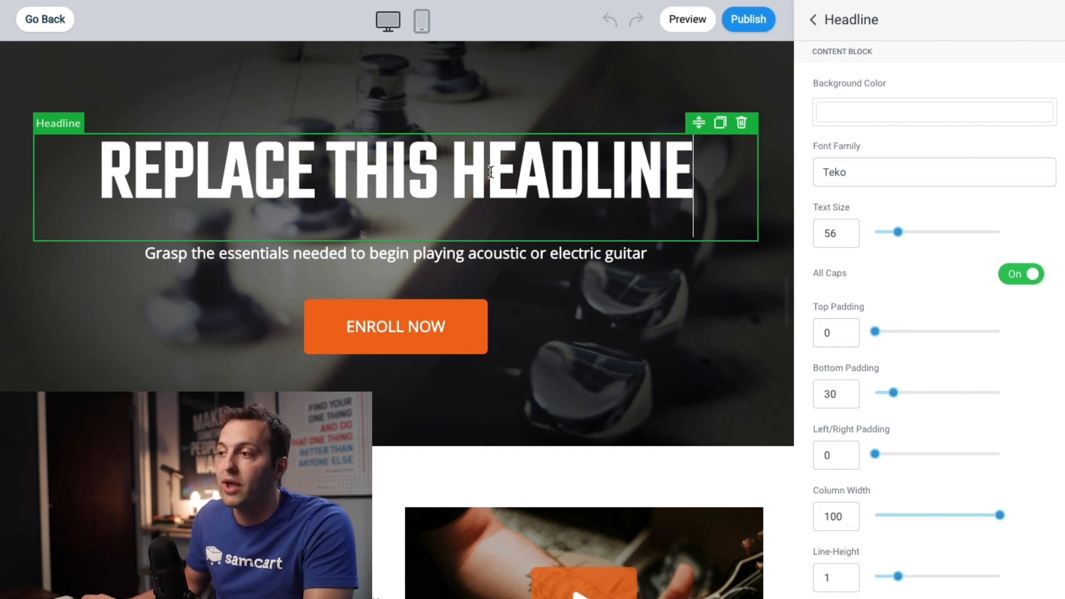
Step: Examine the sales page's sections down to the checkout form, the two add-on course offers and the order summary
{"action": "scroll", "coordinate": [500, 173], "scroll_direction": "down", "scroll_amount": 3}
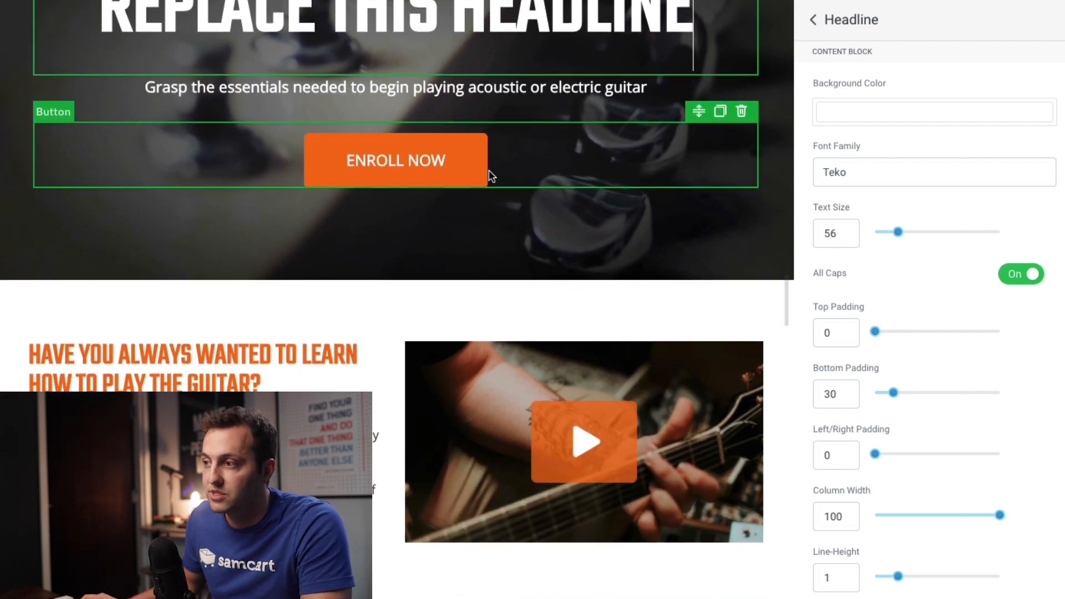
{"action": "scroll", "coordinate": [488, 175], "scroll_direction": "down", "scroll_amount": 4}
{"action": "scroll", "coordinate": [468, 176], "scroll_direction": "down", "scroll_amount": 3}
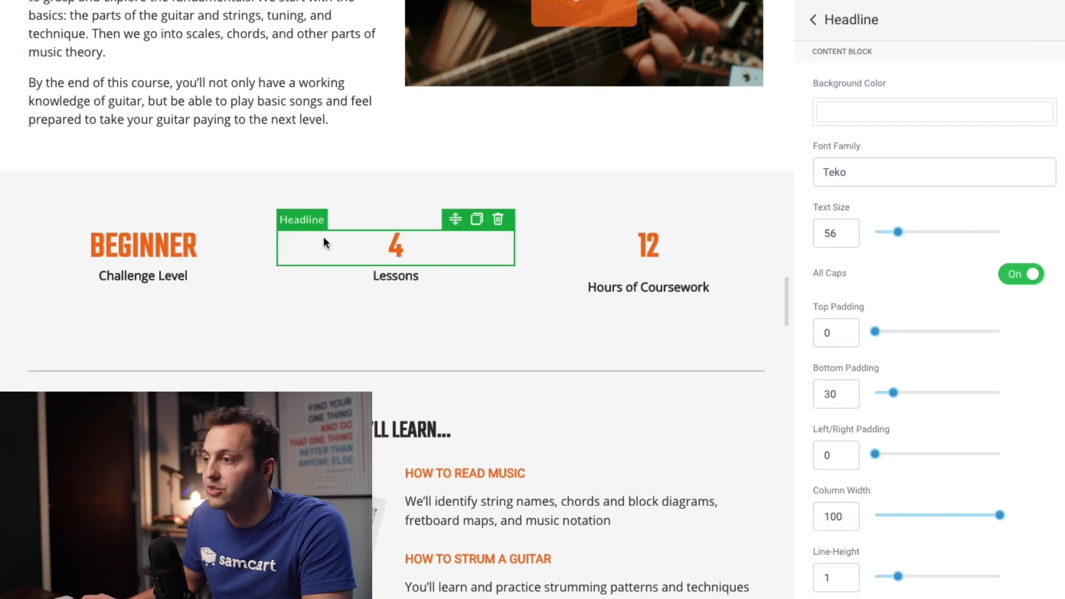
{"action": "scroll", "coordinate": [286, 242], "scroll_direction": "down", "scroll_amount": 6}
{"action": "scroll", "coordinate": [306, 235], "scroll_direction": "down", "scroll_amount": 20}
{"action": "scroll", "coordinate": [305, 231], "scroll_direction": "down", "scroll_amount": 20}
{"action": "scroll", "coordinate": [310, 241], "scroll_direction": "down", "scroll_amount": 2}
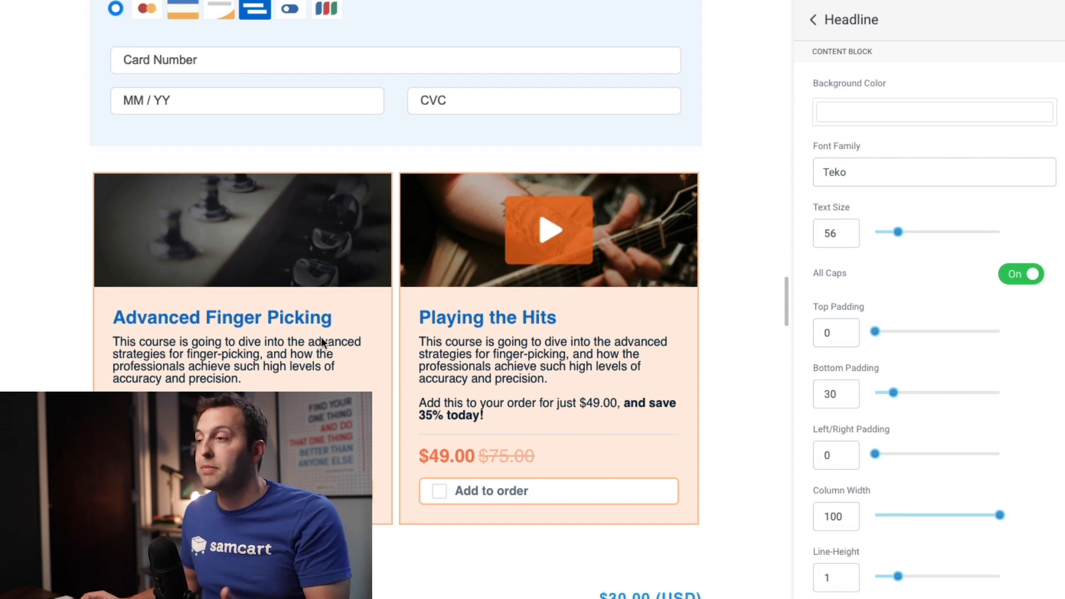
{"action": "scroll", "coordinate": [318, 333], "scroll_direction": "down", "scroll_amount": 3}
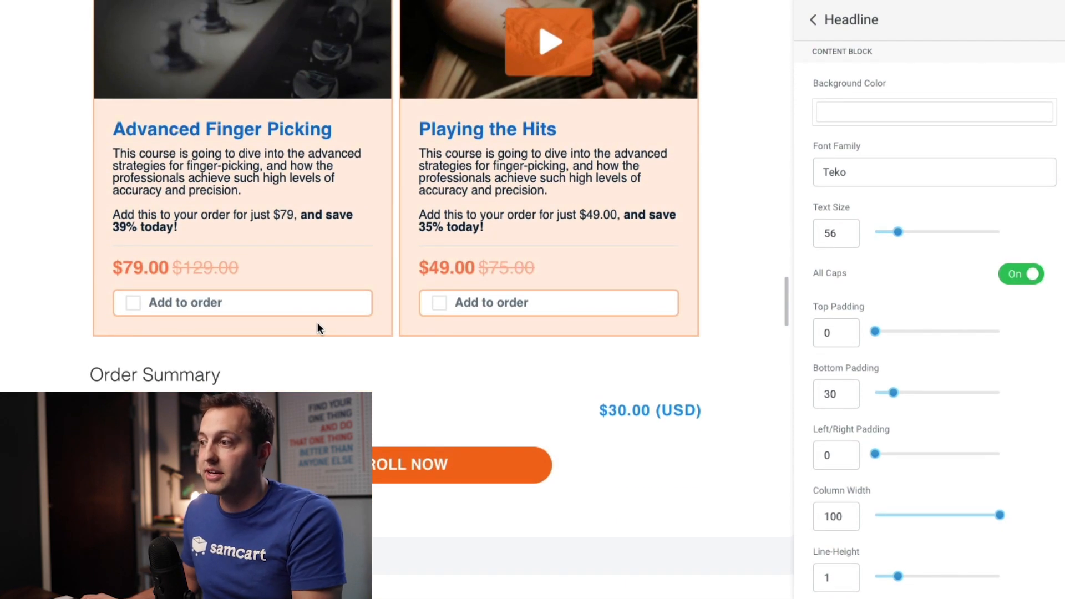
{"action": "scroll", "coordinate": [318, 328], "scroll_direction": "up", "scroll_amount": 7}
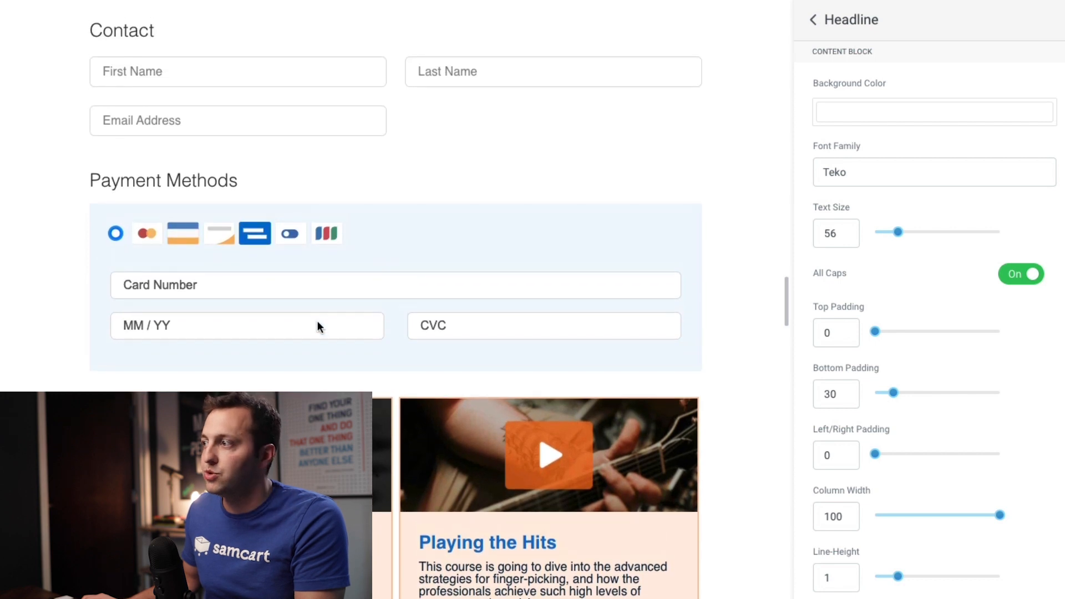
{"action": "scroll", "coordinate": [318, 321], "scroll_direction": "up", "scroll_amount": 1}
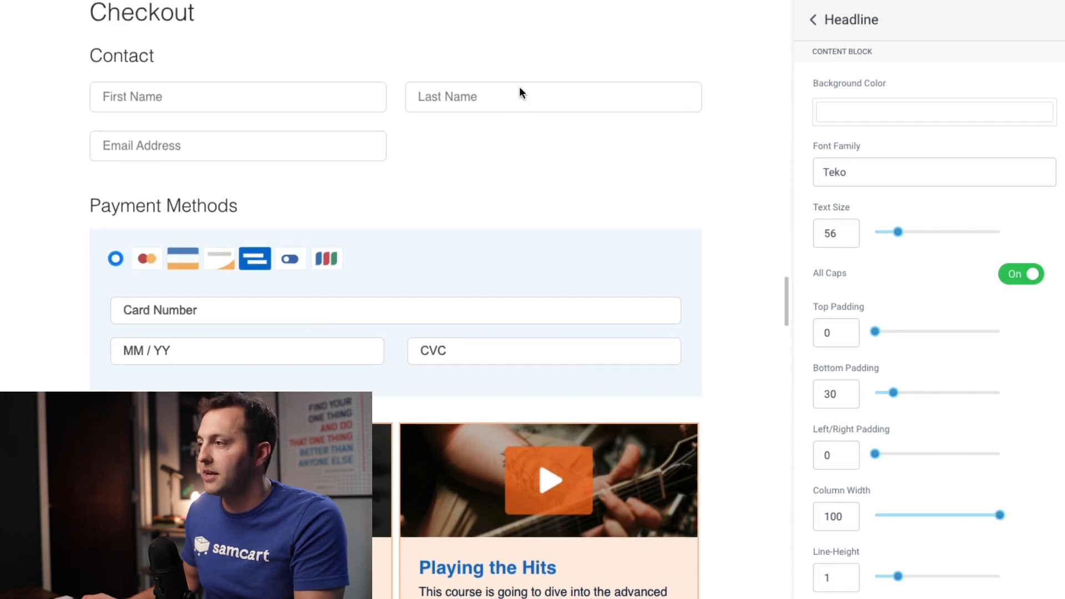
Step: Leave the headline settings for the content elements, check the page up to its hero section and publish it
{"action": "left_click", "coordinate": [814, 23]}
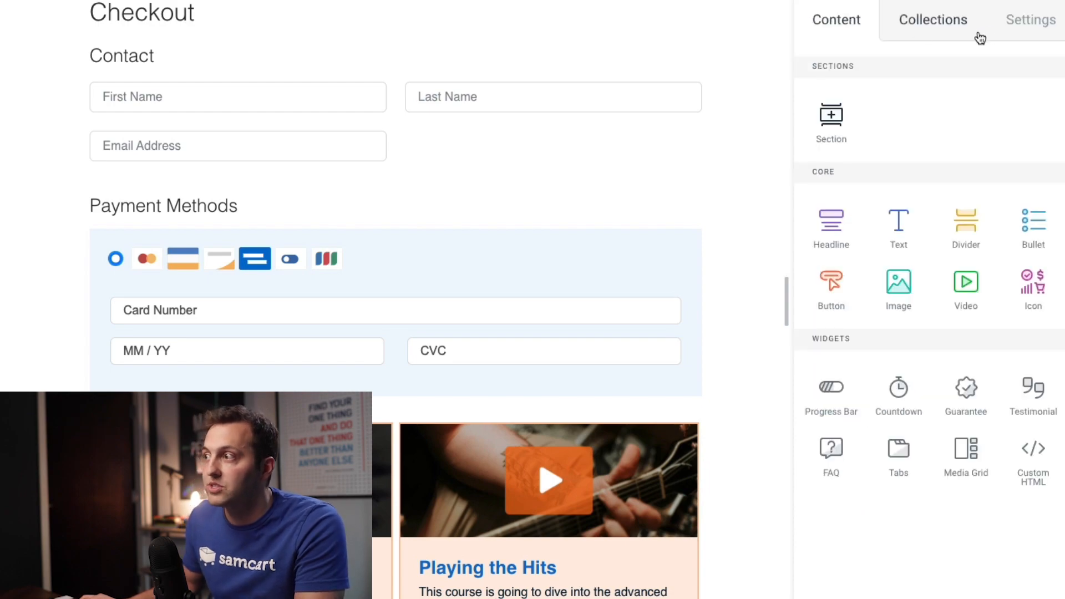
{"action": "scroll", "coordinate": [553, 160], "scroll_direction": "down", "scroll_amount": 15}
{"action": "scroll", "coordinate": [516, 167], "scroll_direction": "up", "scroll_amount": 15}
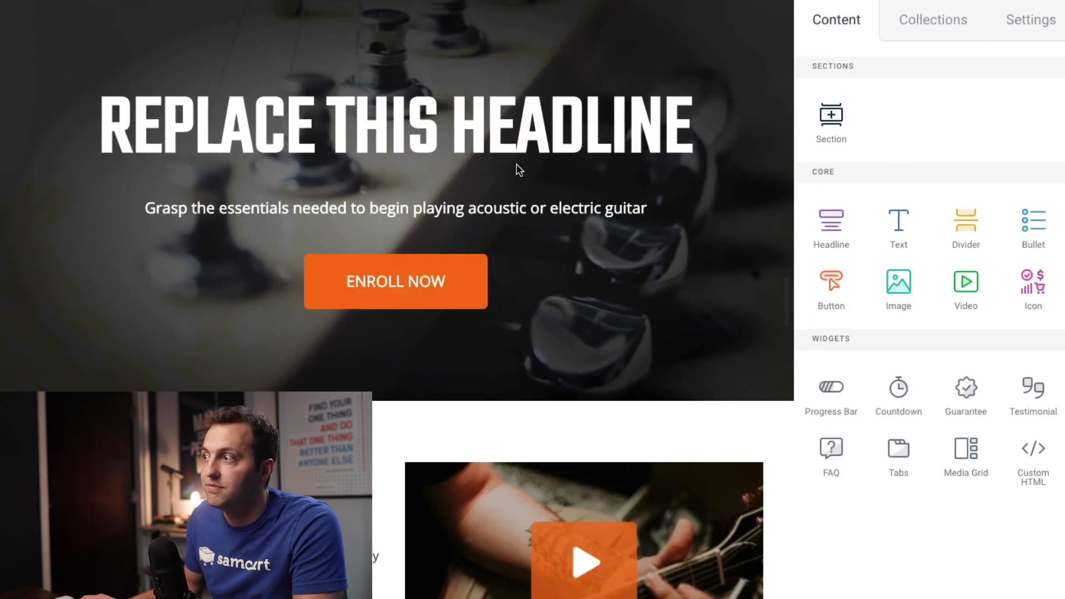
{"action": "left_click", "coordinate": [751, 20]}
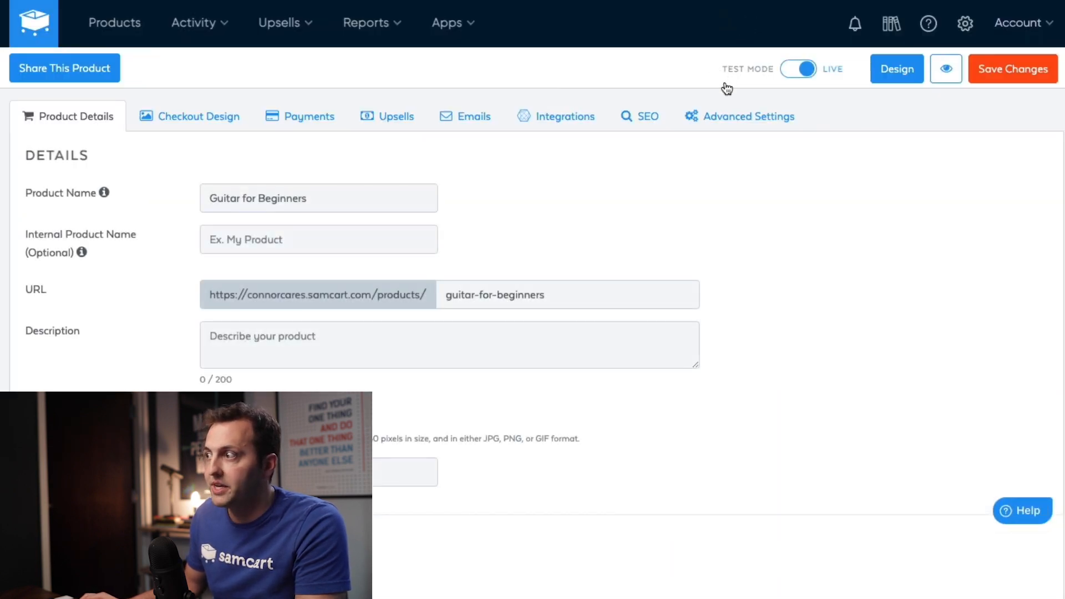
Step: Copy the checkout link from the product's sharing options and close the dialog
{"action": "left_click", "coordinate": [92, 76]}
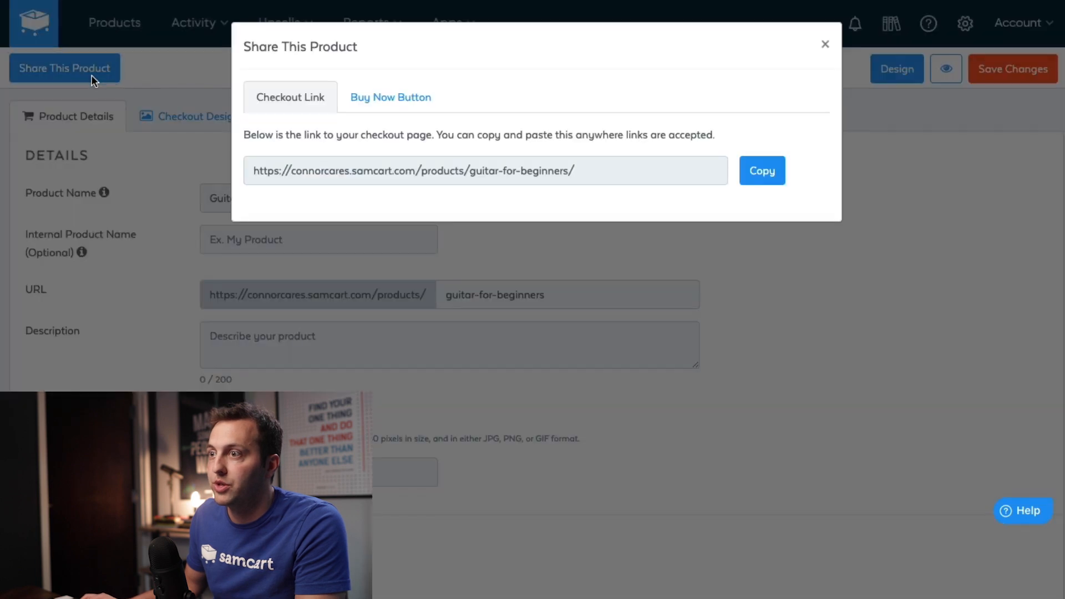
{"action": "left_click", "coordinate": [618, 171]}
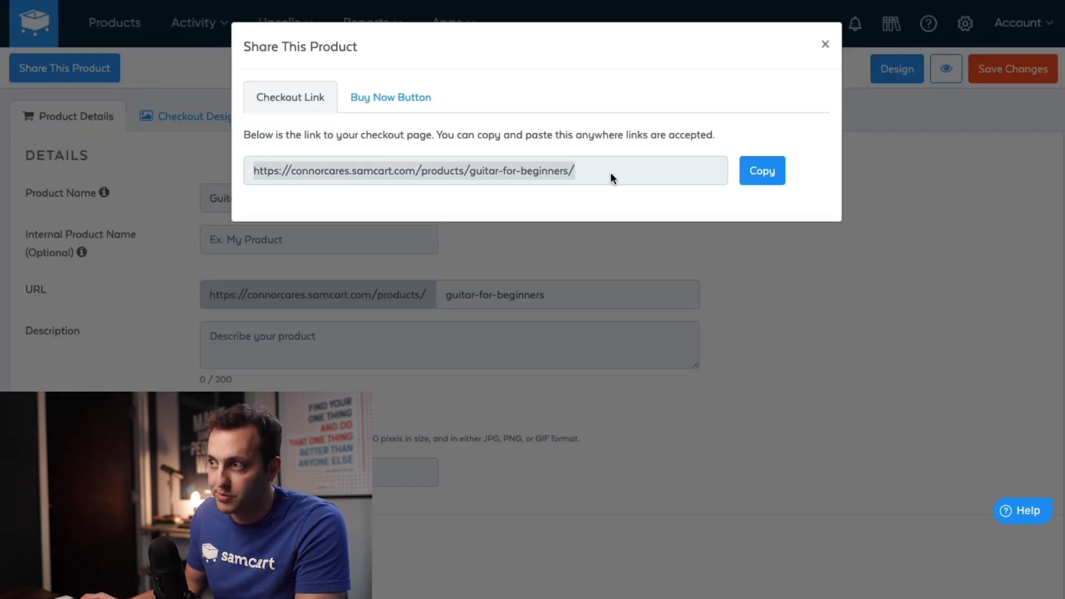
{"action": "left_click", "coordinate": [778, 170]}
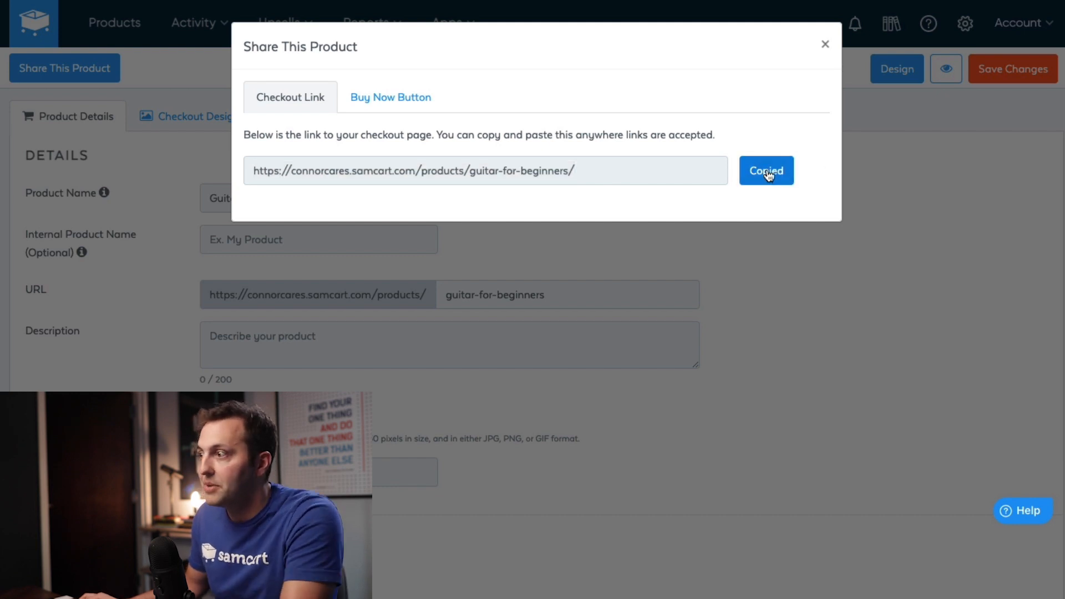
{"action": "left_click", "coordinate": [199, 95]}
Step: Go to the Courses App and open the Guitar For Beginners course for editing
{"action": "left_click", "coordinate": [469, 29]}
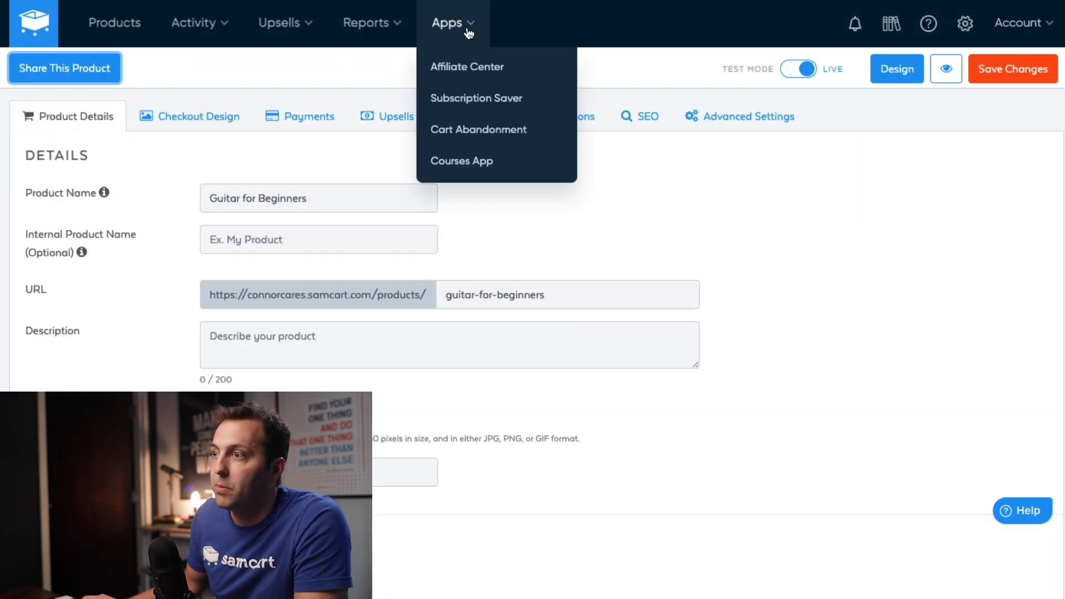
{"action": "left_click", "coordinate": [478, 162]}
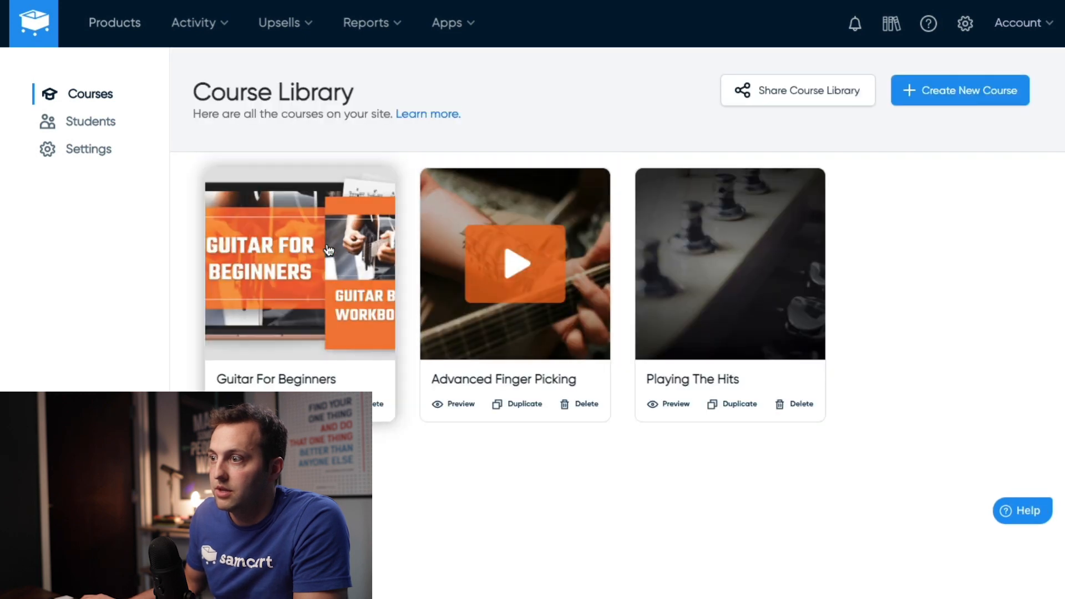
{"action": "left_click", "coordinate": [287, 380]}
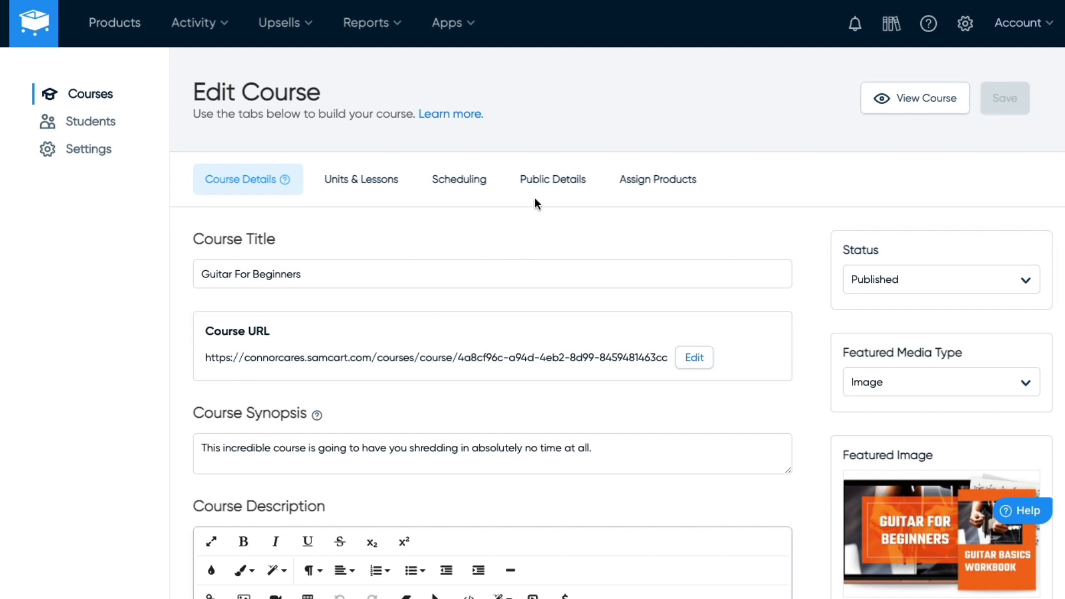
Step: In the course's public details, set the Purchase Button URL to the guitar-for-beginners product link without its trailing slash
{"action": "left_click", "coordinate": [535, 186]}
{"action": "triple_click", "coordinate": [567, 305]}
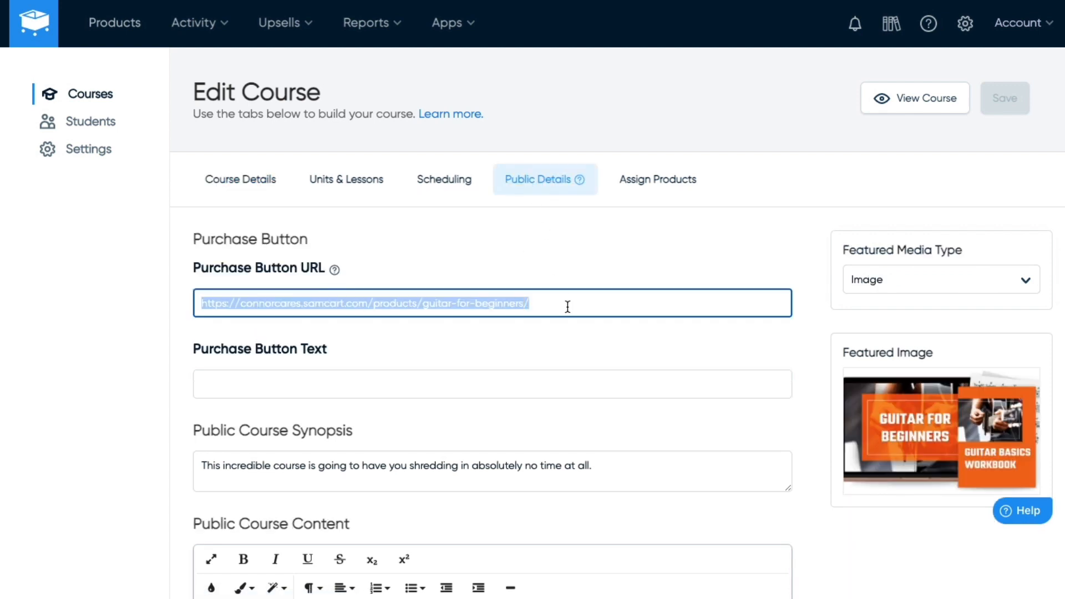
{"action": "left_click", "coordinate": [567, 307]}
{"action": "key", "text": "BackSpace"}
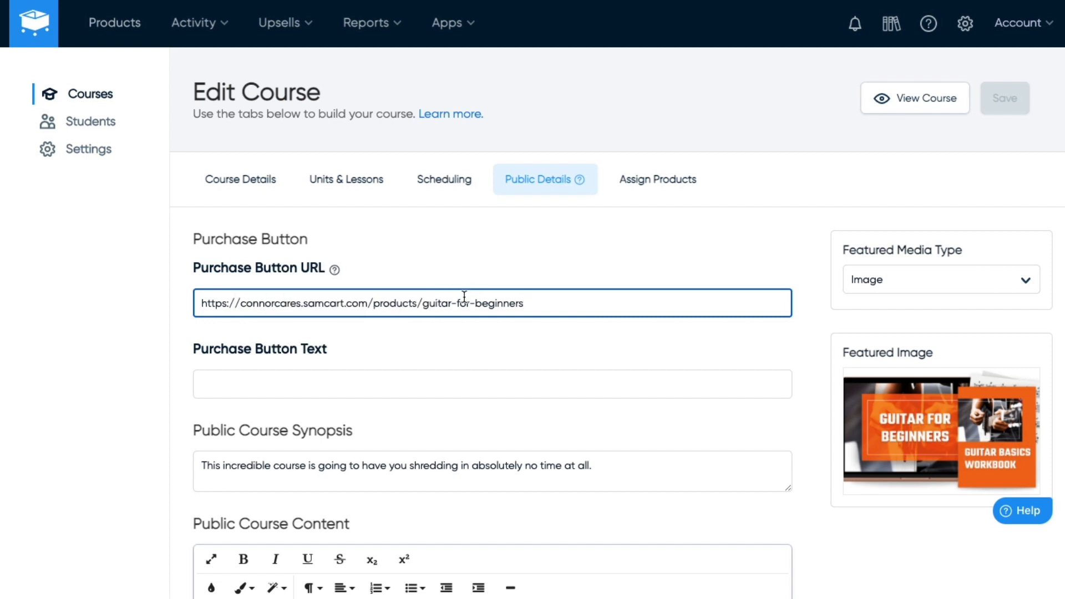
Step: Review the public course synopsis and content, and check the available Featured Media Type options without changing the selection
{"action": "scroll", "coordinate": [479, 289], "scroll_direction": "down", "scroll_amount": 3}
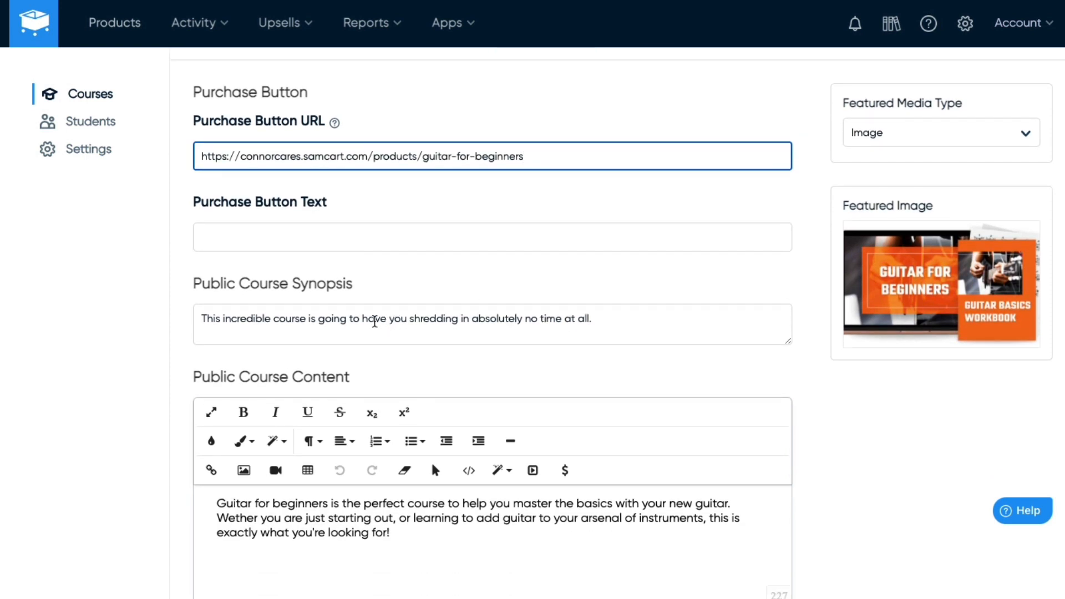
{"action": "scroll", "coordinate": [682, 387], "scroll_direction": "up", "scroll_amount": 3}
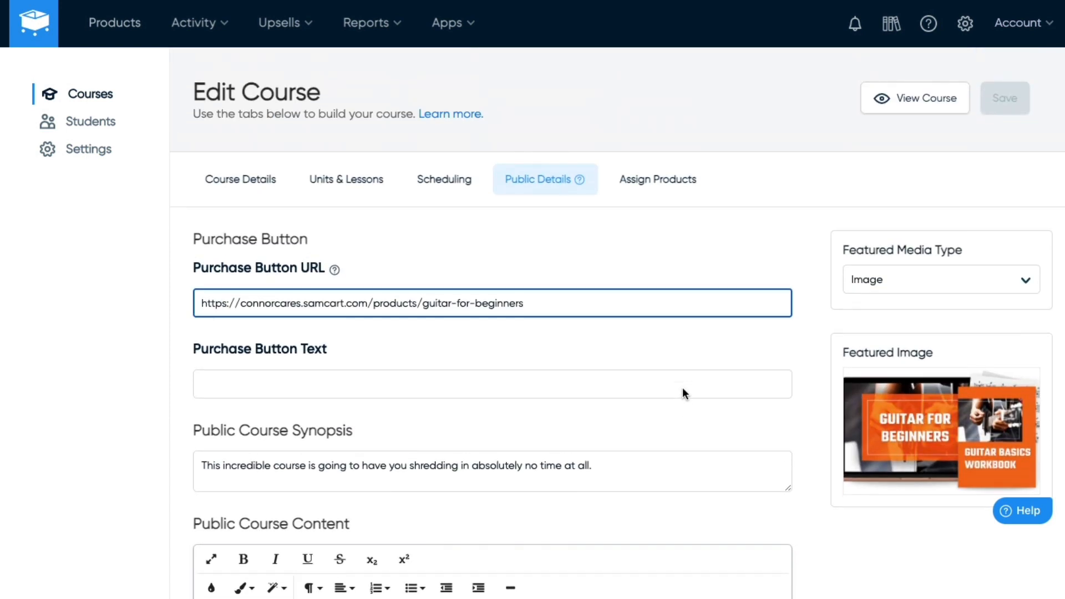
{"action": "left_click", "coordinate": [919, 283]}
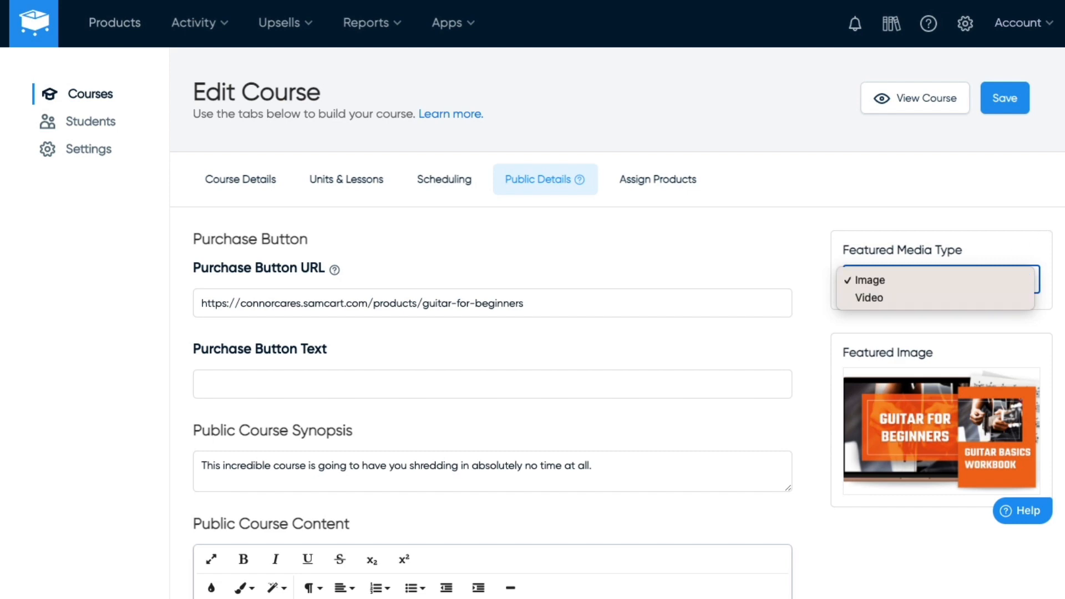
{"action": "key", "text": "Escape"}
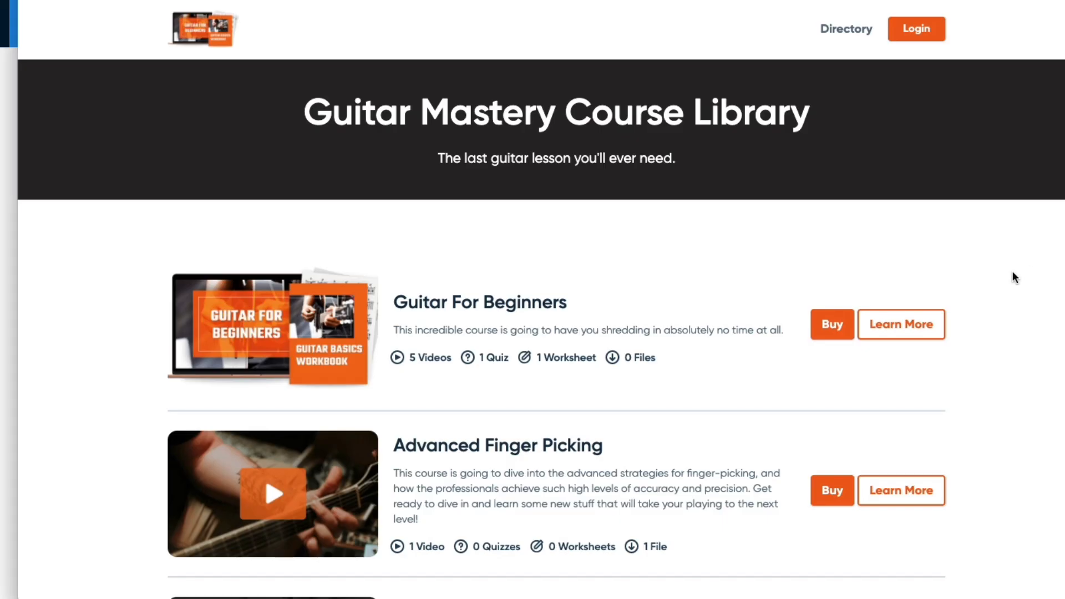
Step: From the public course library, view Guitar For Beginners' details, follow its purchase link and examine the checkout page down to the order summary
{"action": "left_click", "coordinate": [915, 327]}
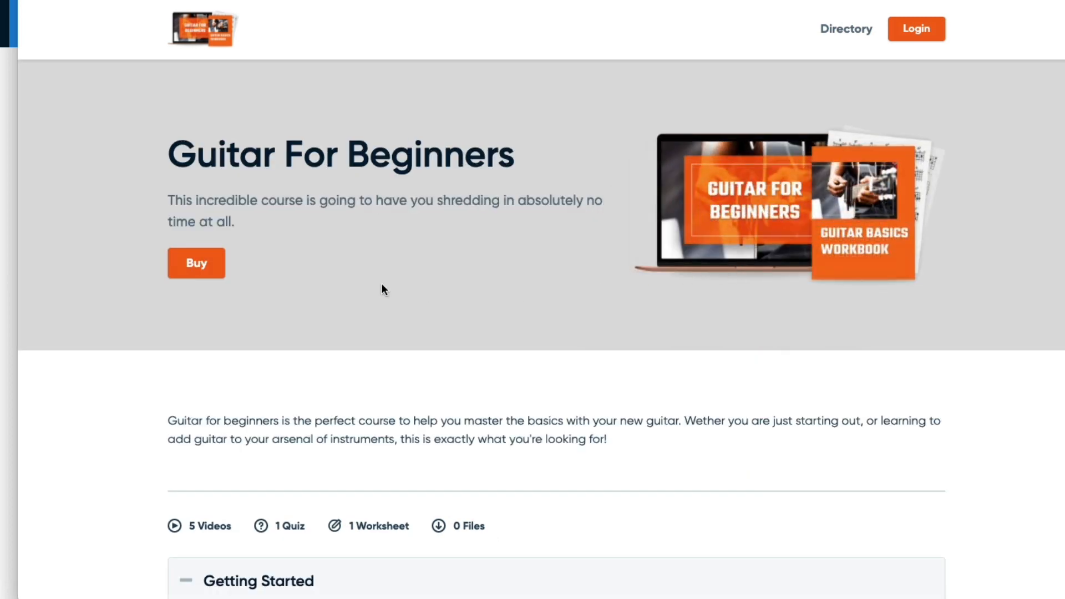
{"action": "left_click", "coordinate": [194, 264]}
{"action": "scroll", "coordinate": [95, 253], "scroll_direction": "down", "scroll_amount": 8}
{"action": "scroll", "coordinate": [96, 252], "scroll_direction": "down", "scroll_amount": 20}
{"action": "scroll", "coordinate": [98, 259], "scroll_direction": "down", "scroll_amount": 20}
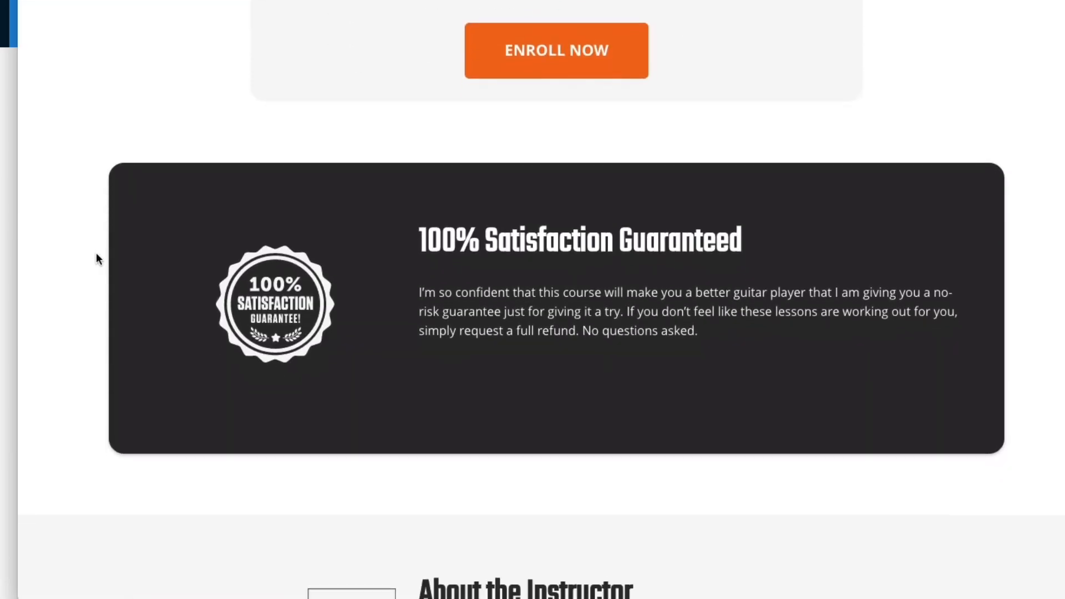
{"action": "scroll", "coordinate": [98, 254], "scroll_direction": "down", "scroll_amount": 20}
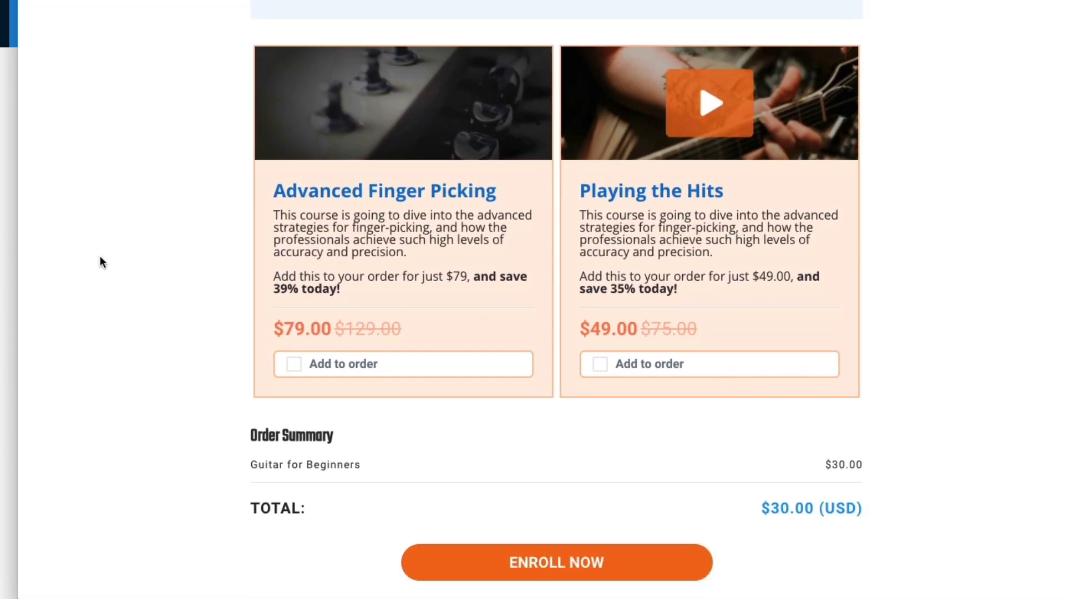
{"action": "scroll", "coordinate": [102, 265], "scroll_direction": "down", "scroll_amount": 2}
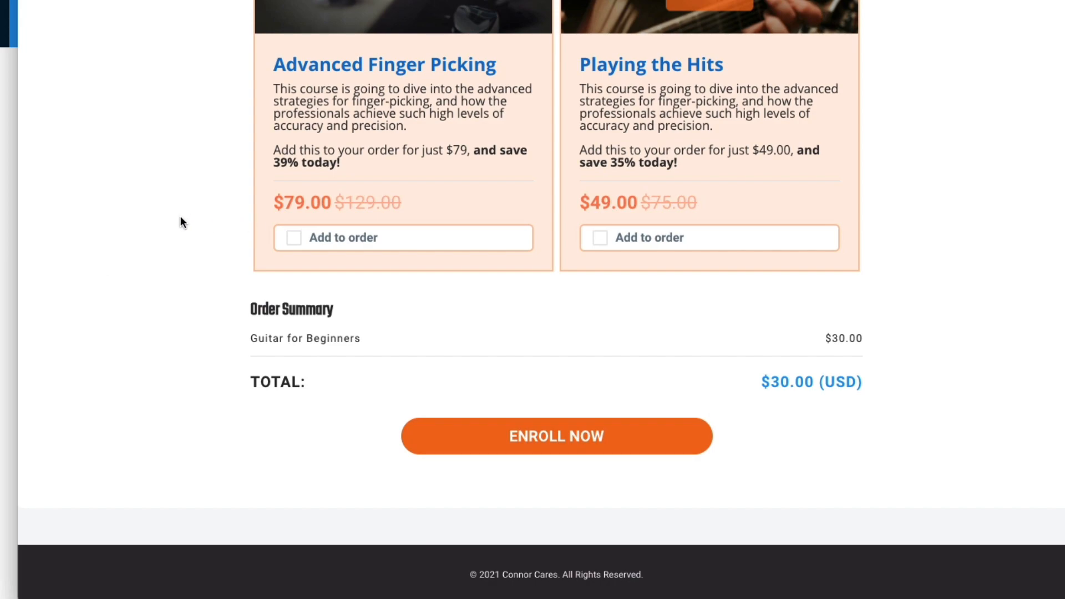
{"action": "left_click", "coordinate": [7, 191]}
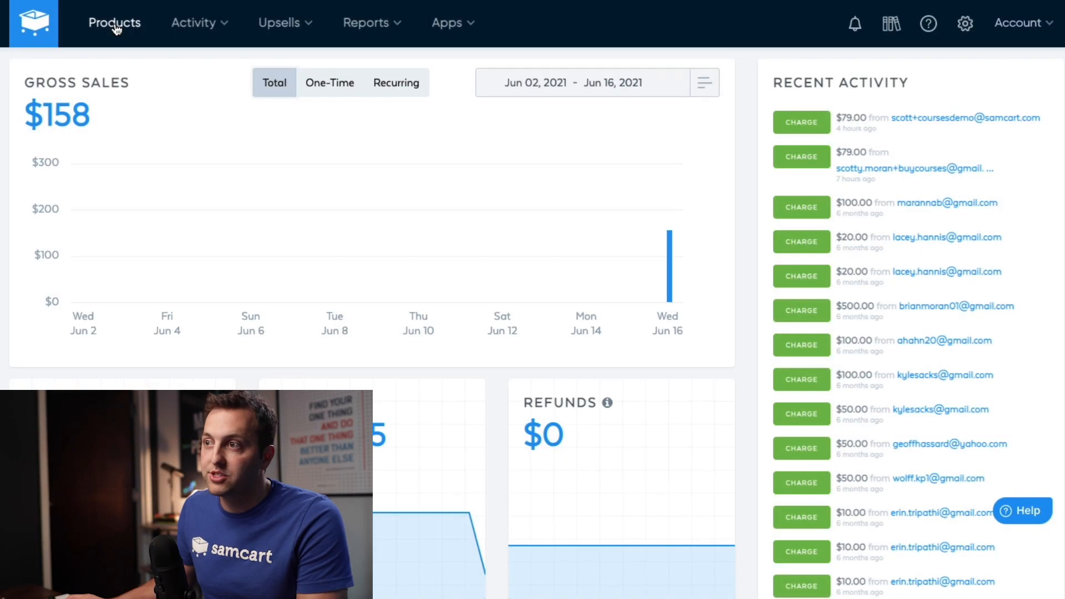
Step: Open the Guitar for Beginners product and start a new rule in its integrations
{"action": "left_click", "coordinate": [115, 25]}
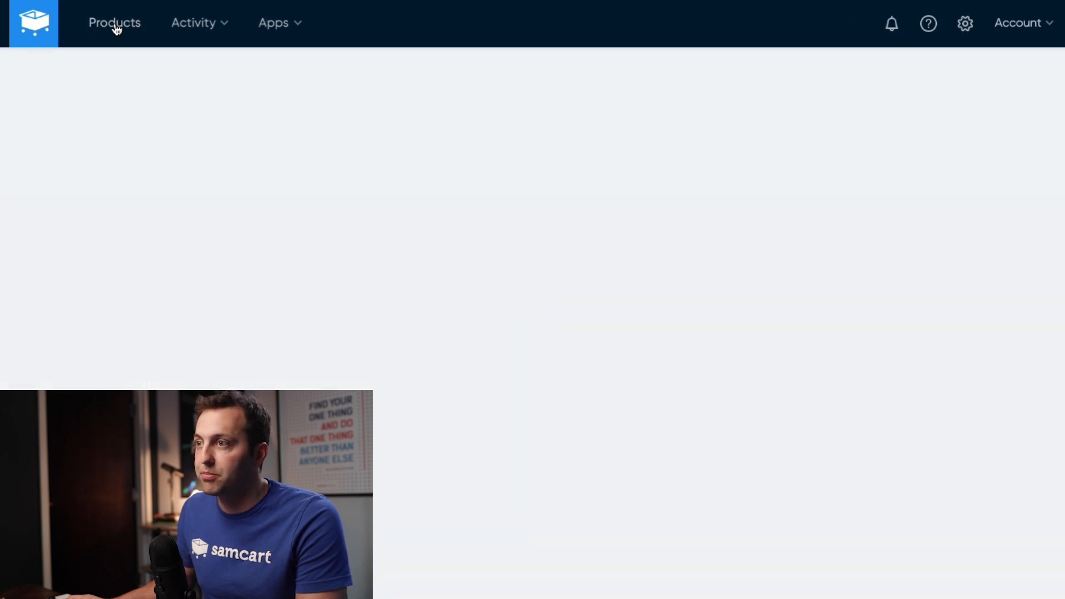
{"action": "scroll", "coordinate": [368, 335], "scroll_direction": "down", "scroll_amount": 1}
{"action": "left_click", "coordinate": [261, 382]}
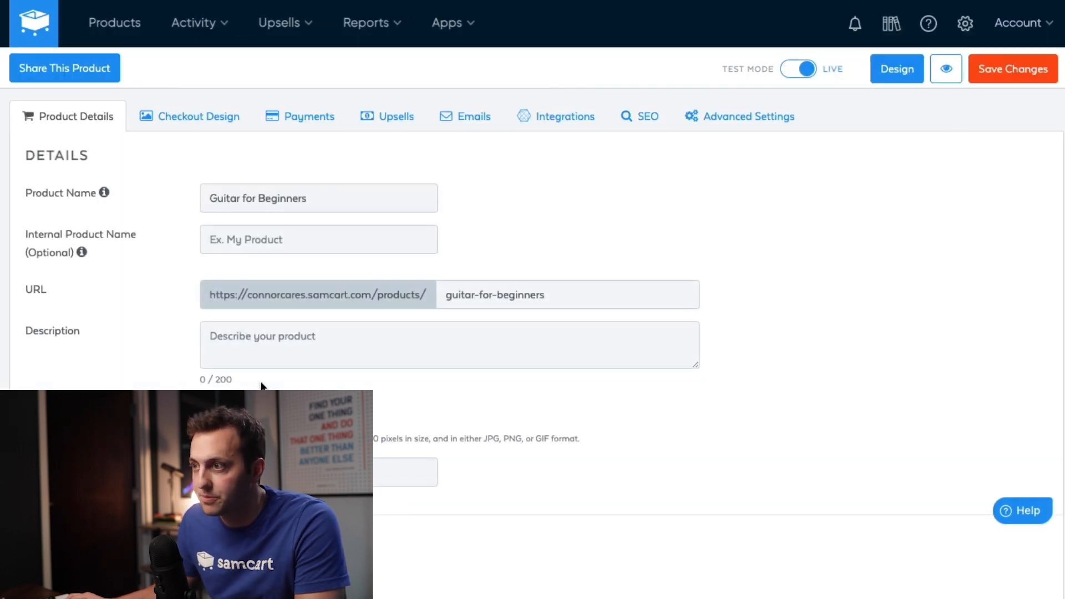
{"action": "left_click", "coordinate": [552, 127]}
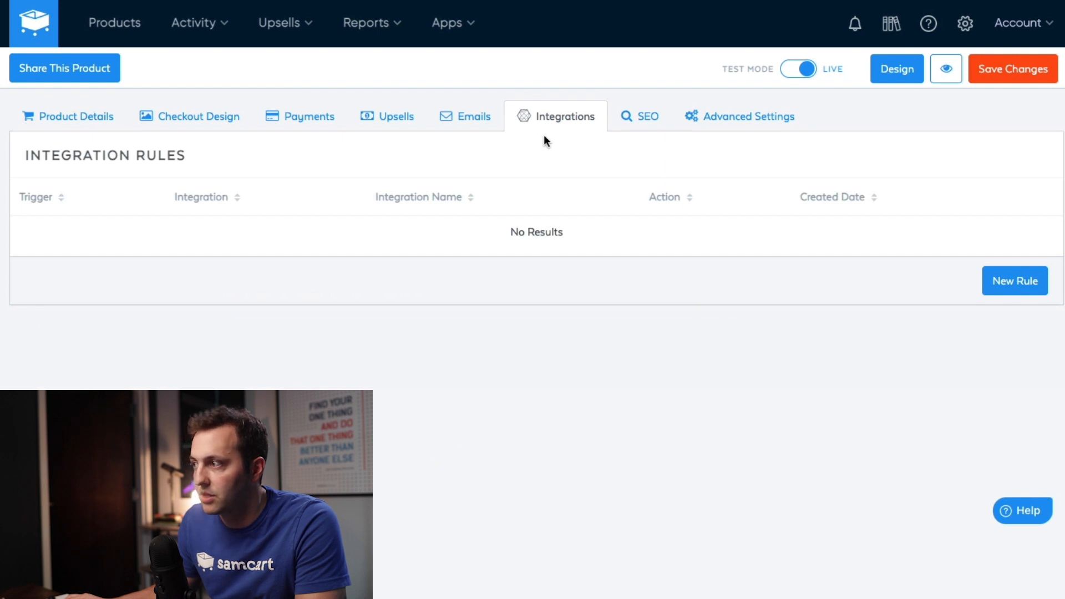
{"action": "left_click", "coordinate": [1013, 290]}
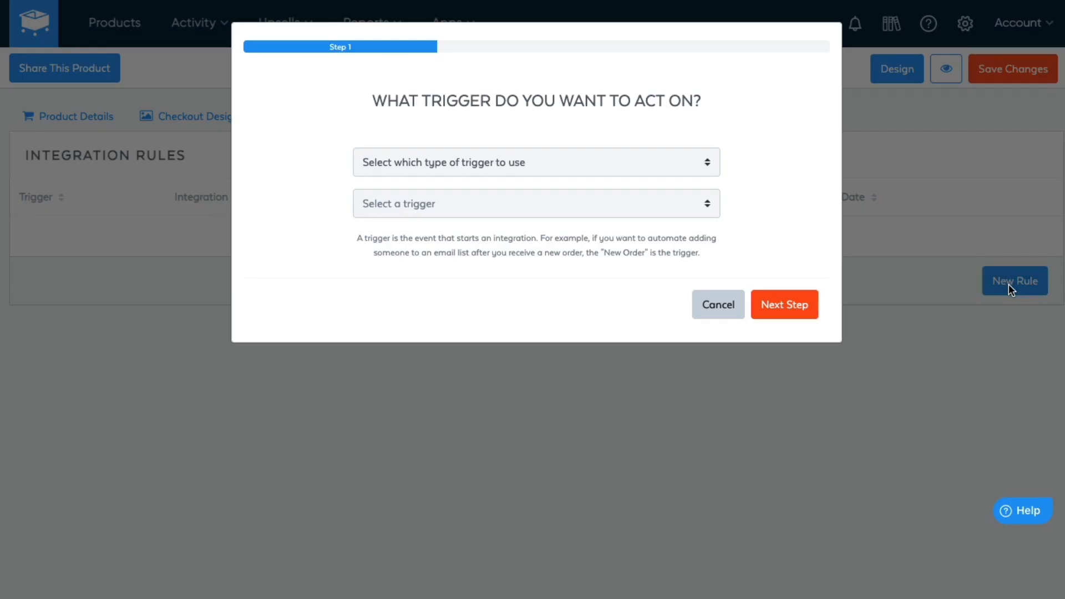
Step: Set the integration rule's trigger type to Courses and its trigger to Student Finished Course
{"action": "left_click", "coordinate": [520, 162]}
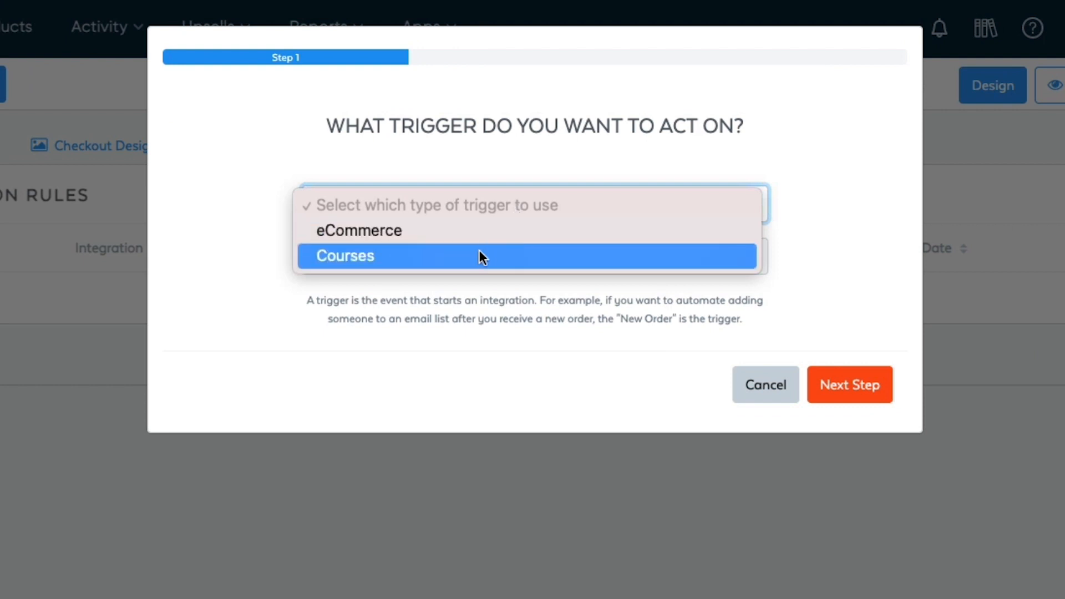
{"action": "left_click", "coordinate": [480, 256]}
{"action": "left_click", "coordinate": [450, 259]}
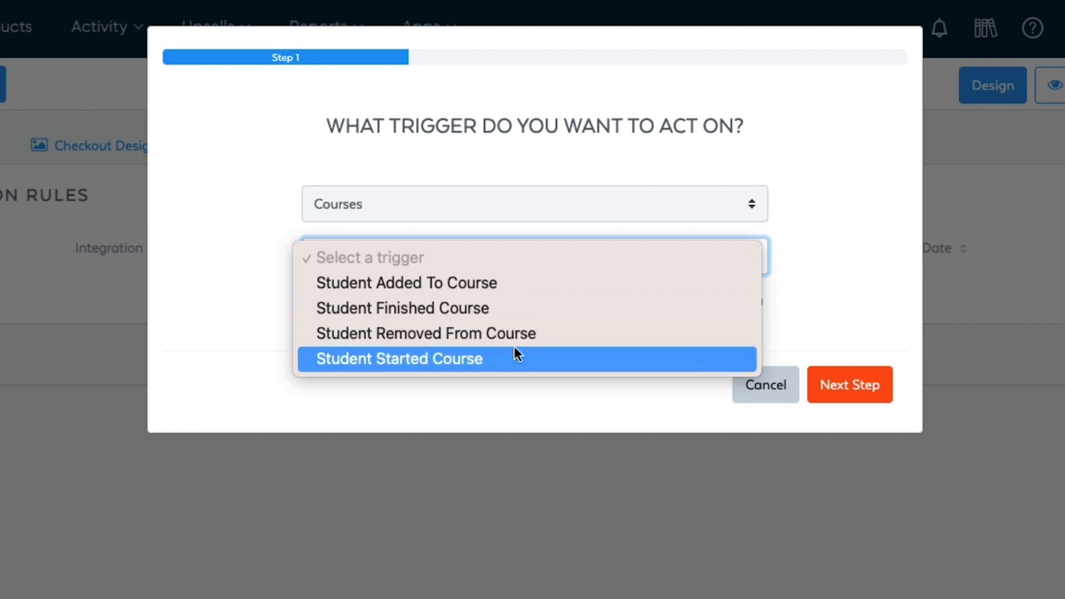
{"action": "left_click", "coordinate": [488, 313]}
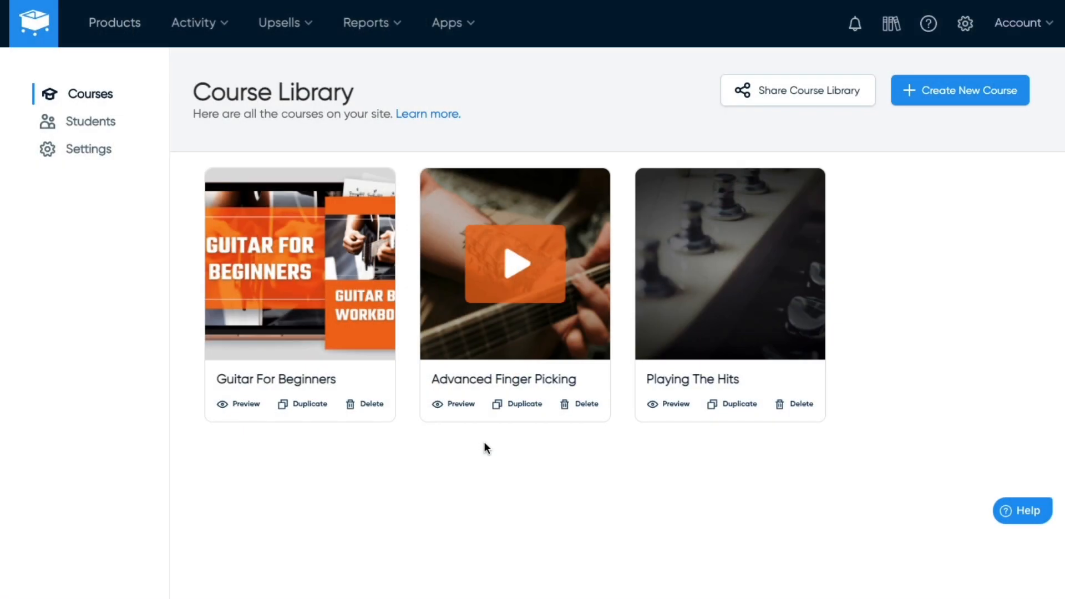
Step: Open the Playing The Hits course's scheduling settings, try the Instant Access schedule type, and switch back to Drip Scheduling
{"action": "left_click", "coordinate": [710, 382]}
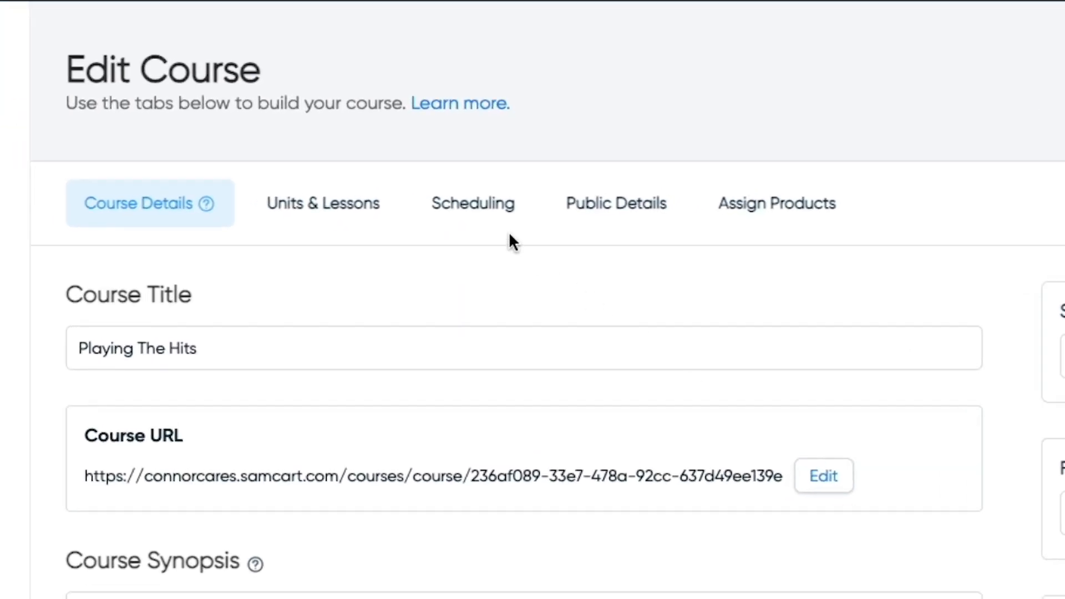
{"action": "left_click", "coordinate": [481, 214]}
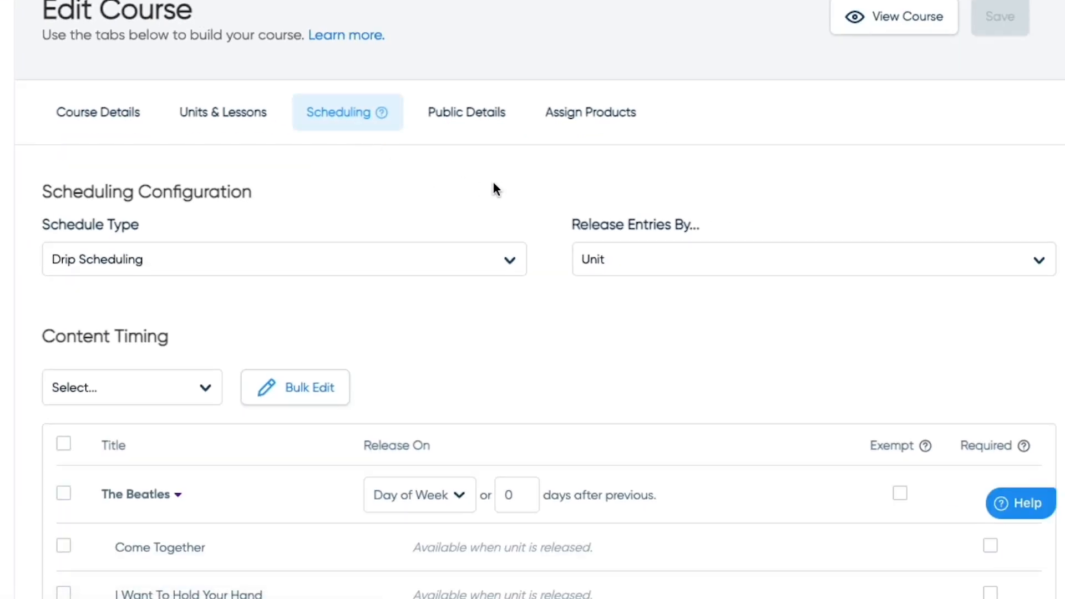
{"action": "left_click", "coordinate": [497, 262]}
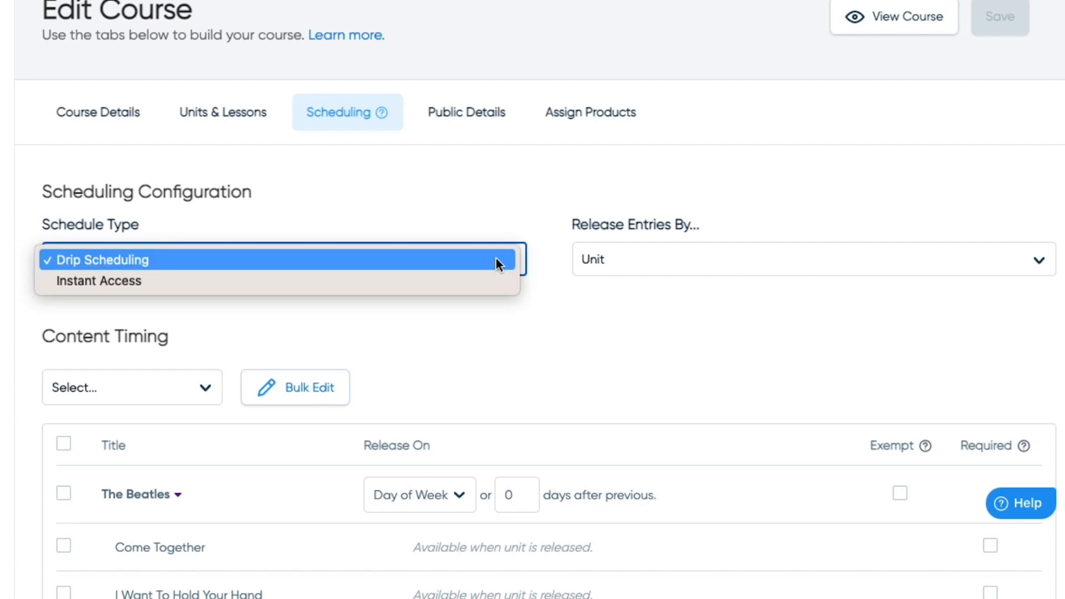
{"action": "left_click", "coordinate": [470, 281]}
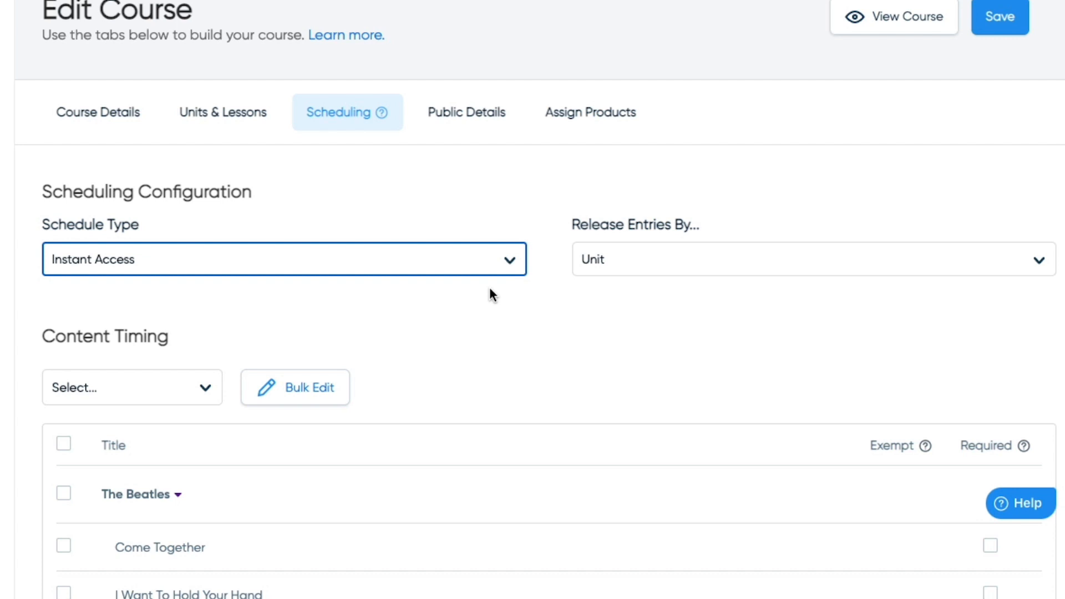
{"action": "left_click", "coordinate": [489, 261]}
{"action": "left_click", "coordinate": [472, 245]}
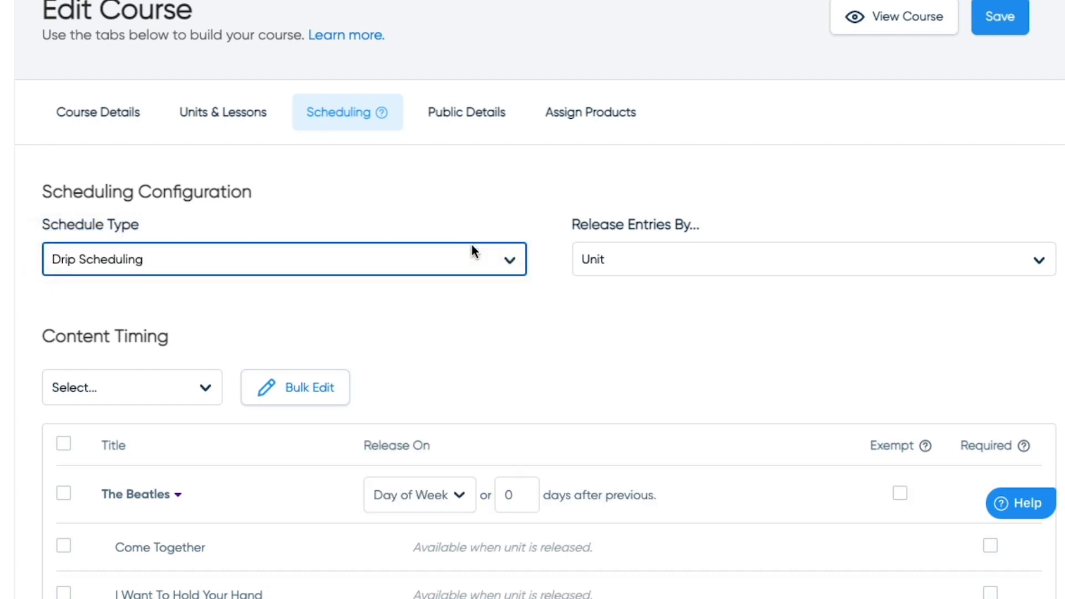
Step: Check the Release Entries By options while keeping Unit, and review the content timing of the course's units and lessons
{"action": "left_click", "coordinate": [712, 270]}
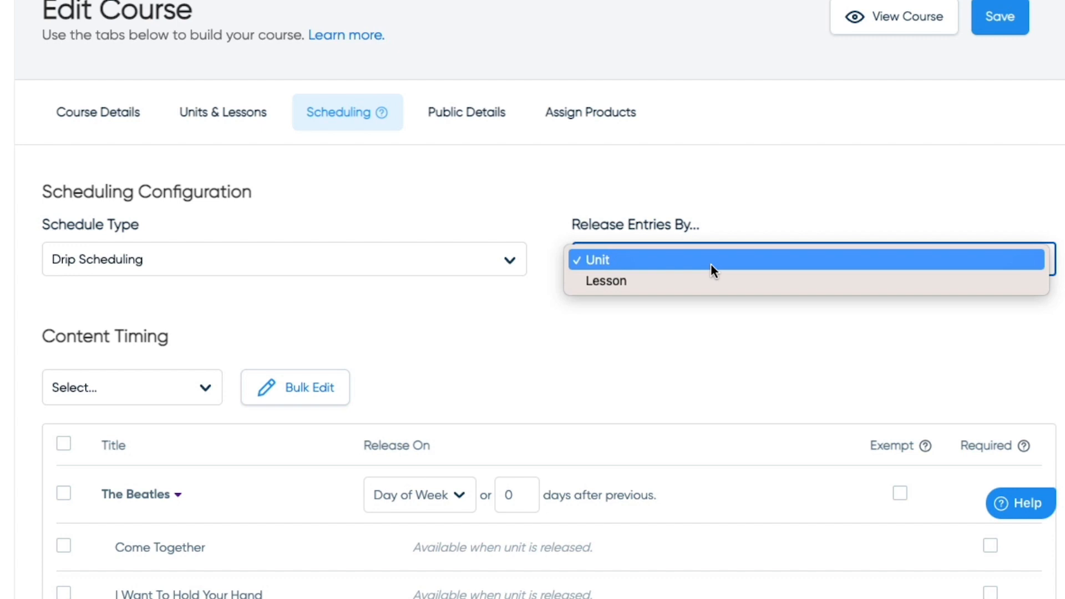
{"action": "left_click", "coordinate": [711, 264]}
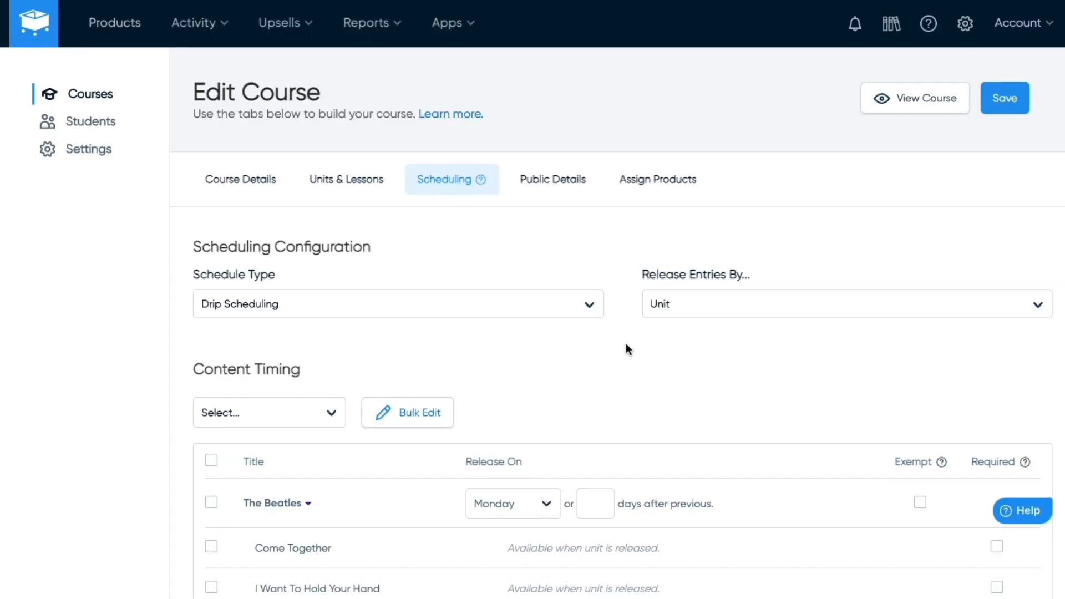
{"action": "scroll", "coordinate": [626, 349], "scroll_direction": "down", "scroll_amount": 4}
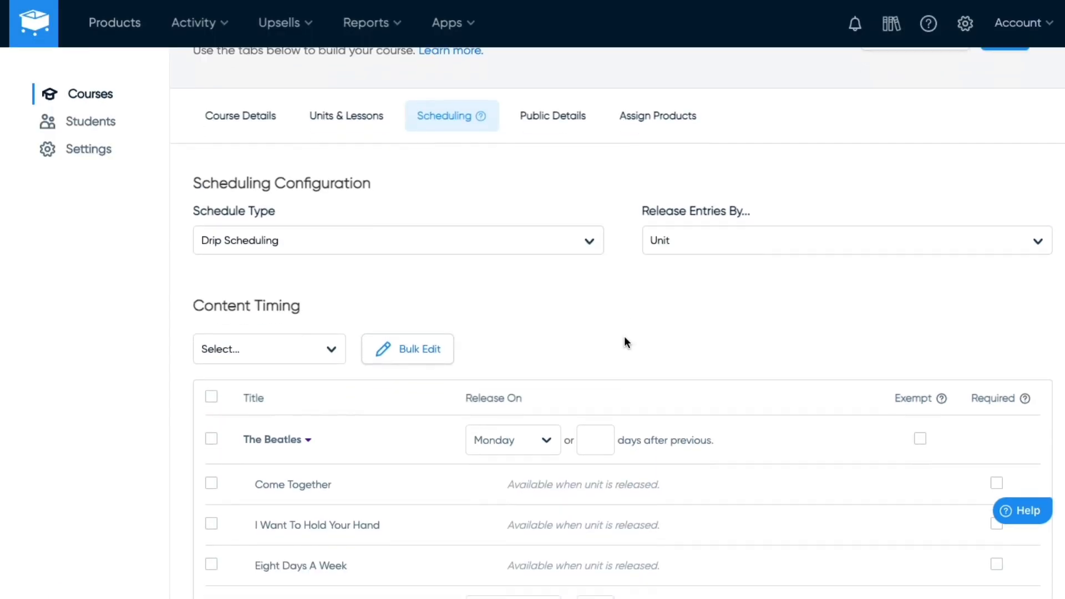
{"action": "scroll", "coordinate": [621, 268], "scroll_direction": "down", "scroll_amount": 2}
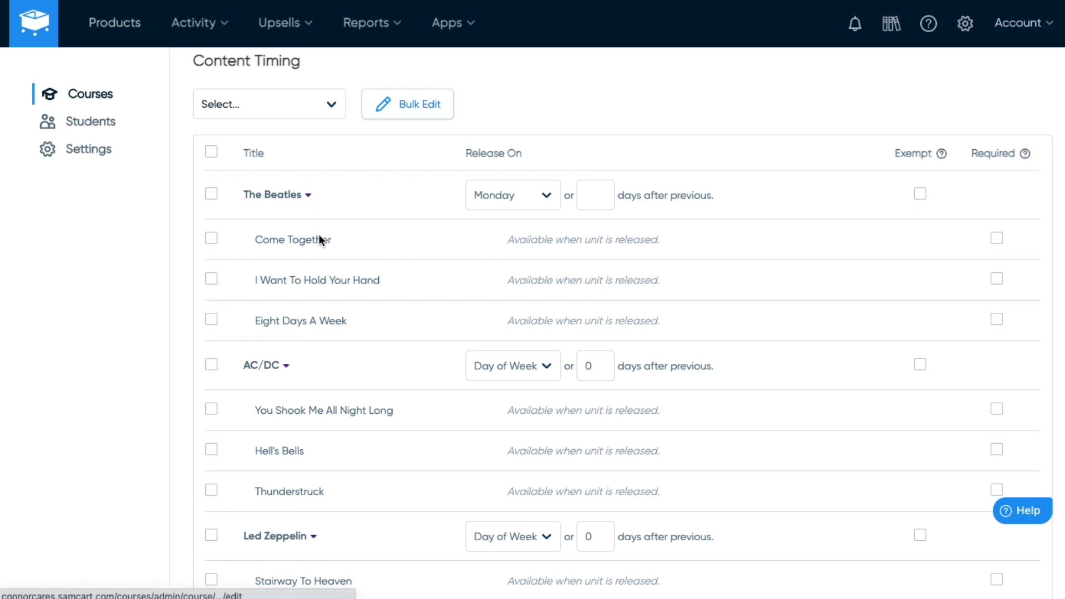
{"action": "scroll", "coordinate": [347, 309], "scroll_direction": "down", "scroll_amount": 1}
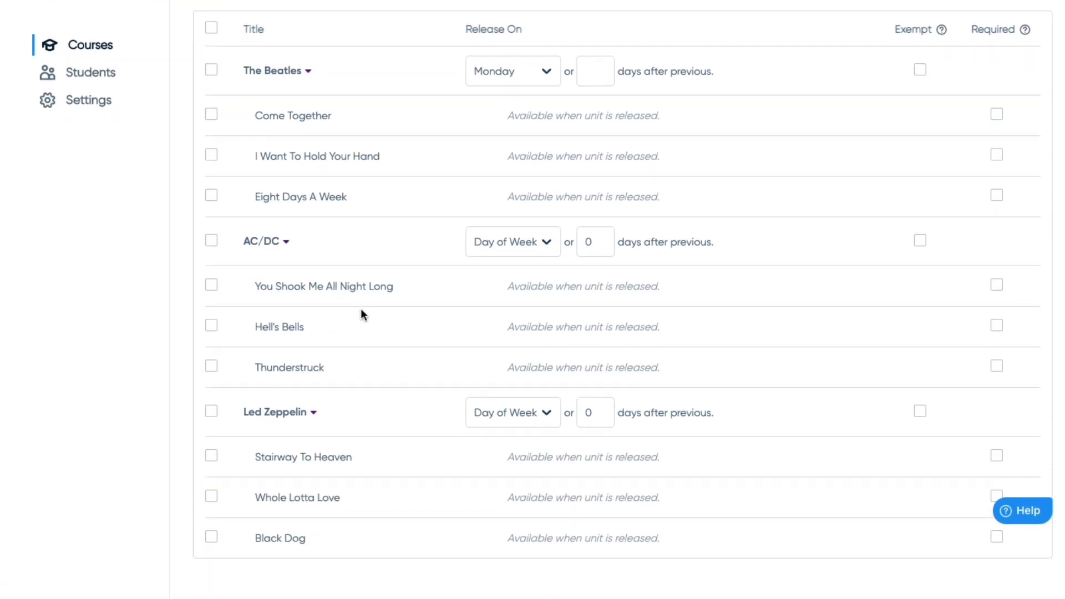
{"action": "scroll", "coordinate": [361, 308], "scroll_direction": "up", "scroll_amount": 1}
{"action": "scroll", "coordinate": [362, 314], "scroll_direction": "up", "scroll_amount": 1}
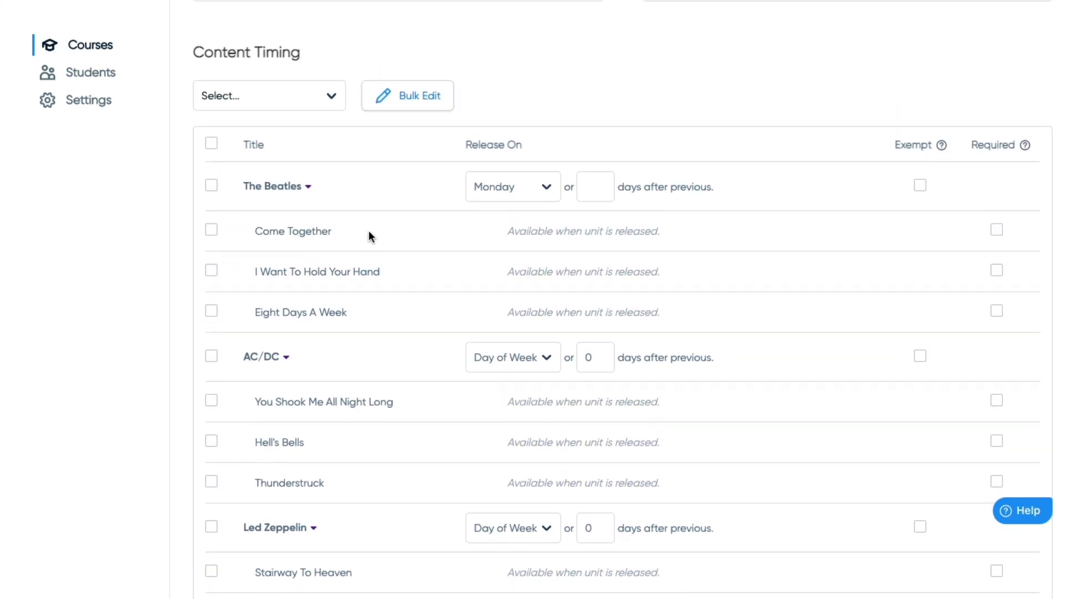
Step: Select The Beatles unit with its three lessons and mark the unit as exempt from scheduling
{"action": "left_click", "coordinate": [217, 187]}
{"action": "left_click", "coordinate": [212, 231]}
{"action": "left_click", "coordinate": [212, 271]}
{"action": "left_click", "coordinate": [212, 313]}
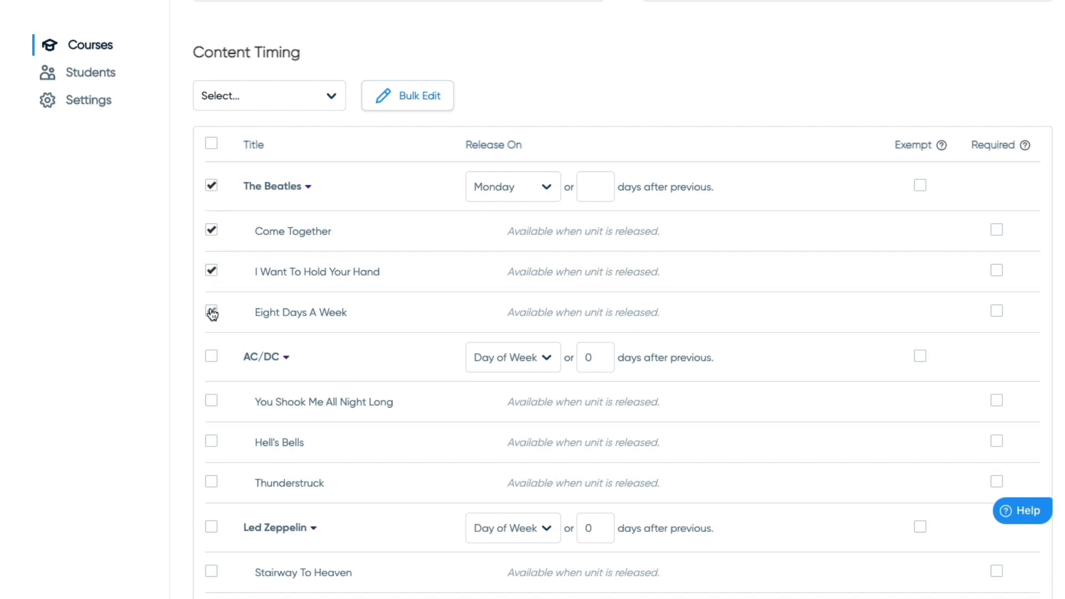
{"action": "left_click", "coordinate": [920, 186]}
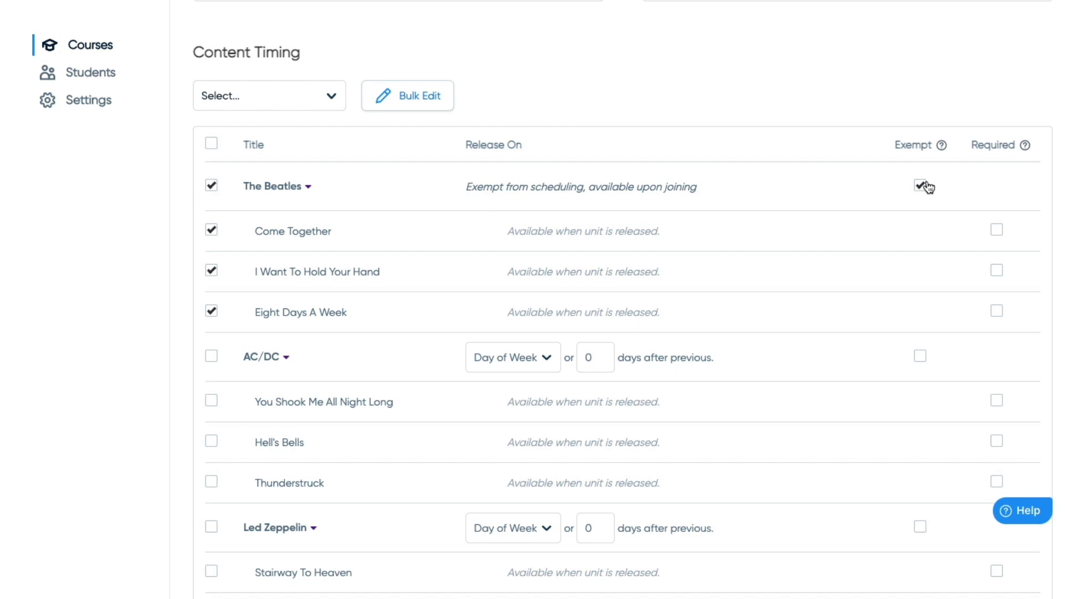
{"action": "mouse_move", "coordinate": [942, 152]}
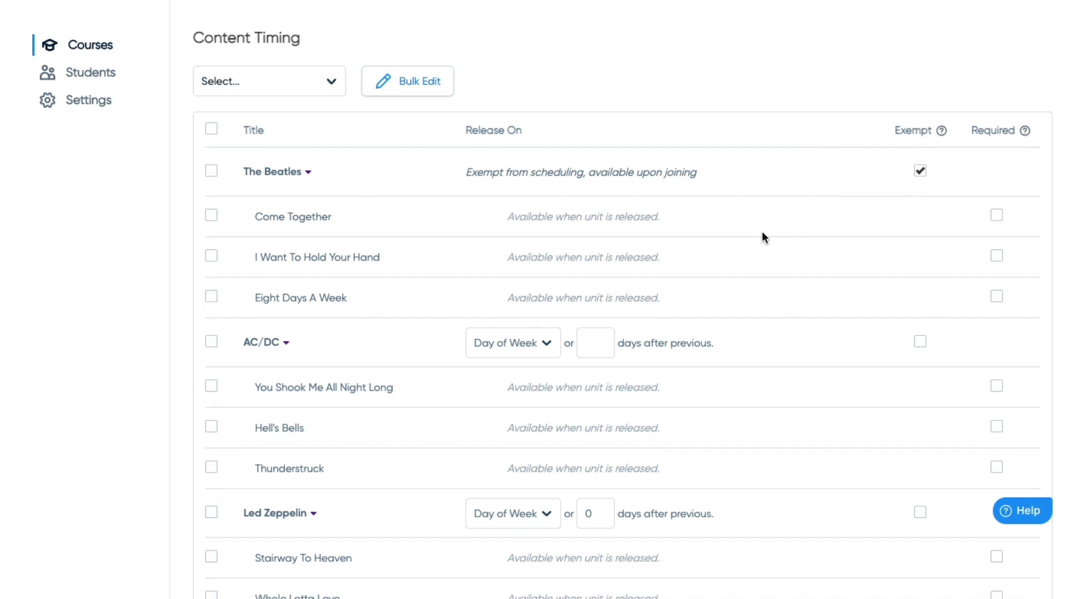
Step: Set the AC/DC and Led Zeppelin units to release 7 days after the previous one, and save the course
{"action": "scroll", "coordinate": [763, 238], "scroll_direction": "down", "scroll_amount": 2}
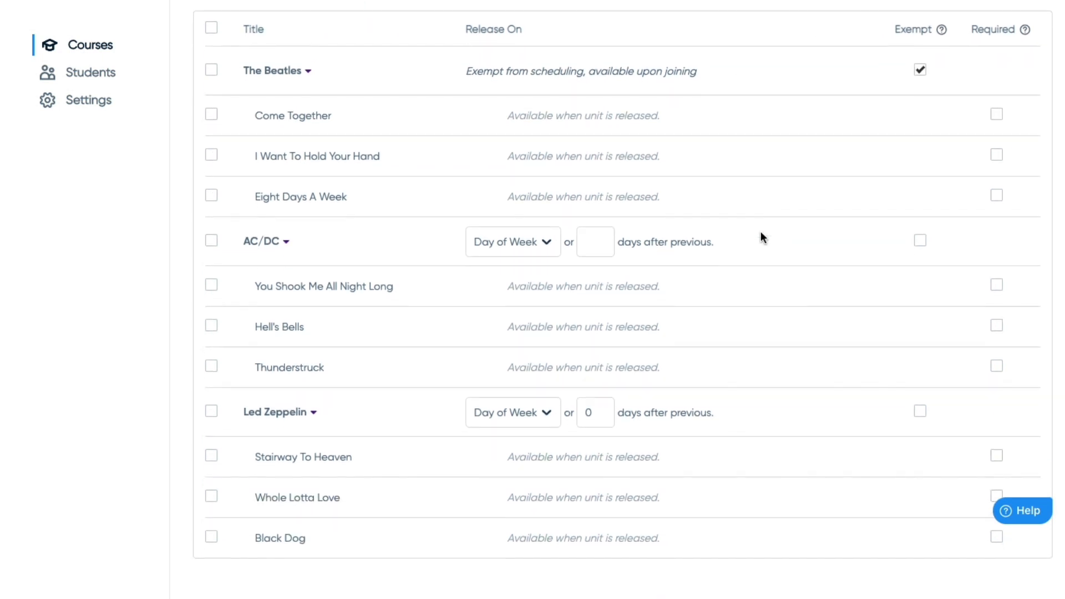
{"action": "left_click", "coordinate": [594, 240]}
{"action": "type", "text": "7"}
{"action": "left_click", "coordinate": [761, 250]}
{"action": "double_click", "coordinate": [597, 411]}
{"action": "type", "text": "7"}
{"action": "left_click", "coordinate": [765, 417]}
{"action": "scroll", "coordinate": [762, 415], "scroll_direction": "up", "scroll_amount": 6}
{"action": "left_click", "coordinate": [1005, 50]}
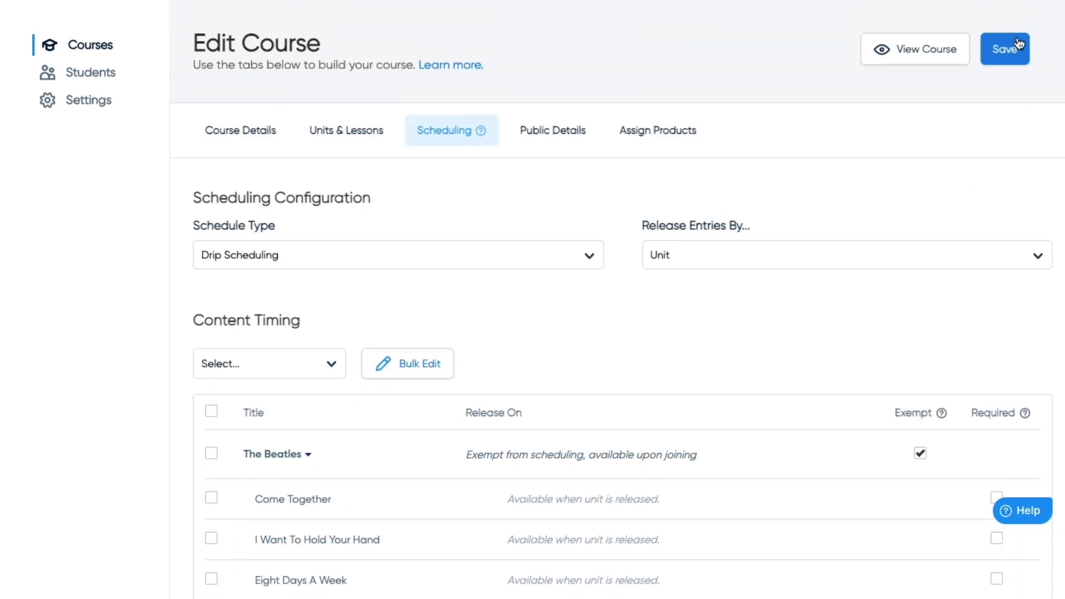